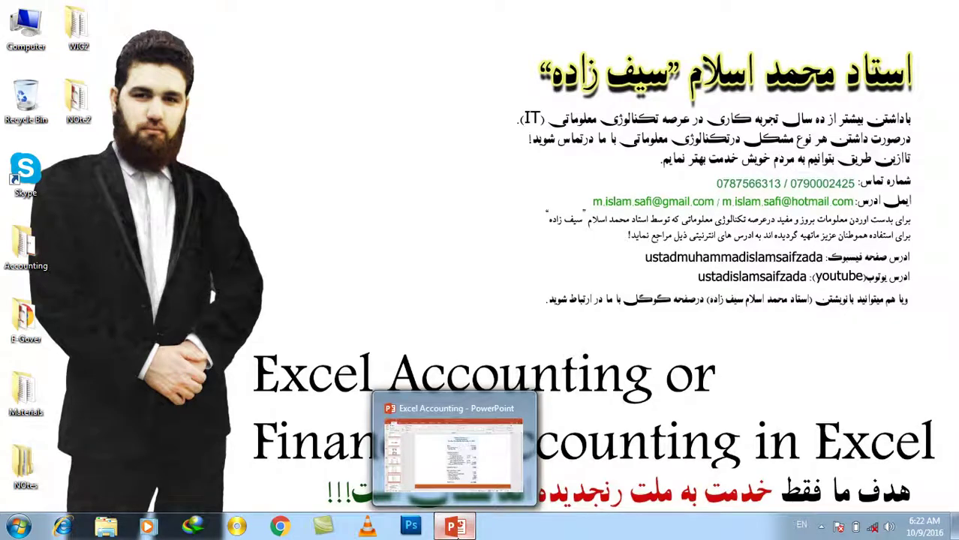
Restore the 'Excel Accounting' PowerPoint presentation from the taskbar
left_click(455, 527)
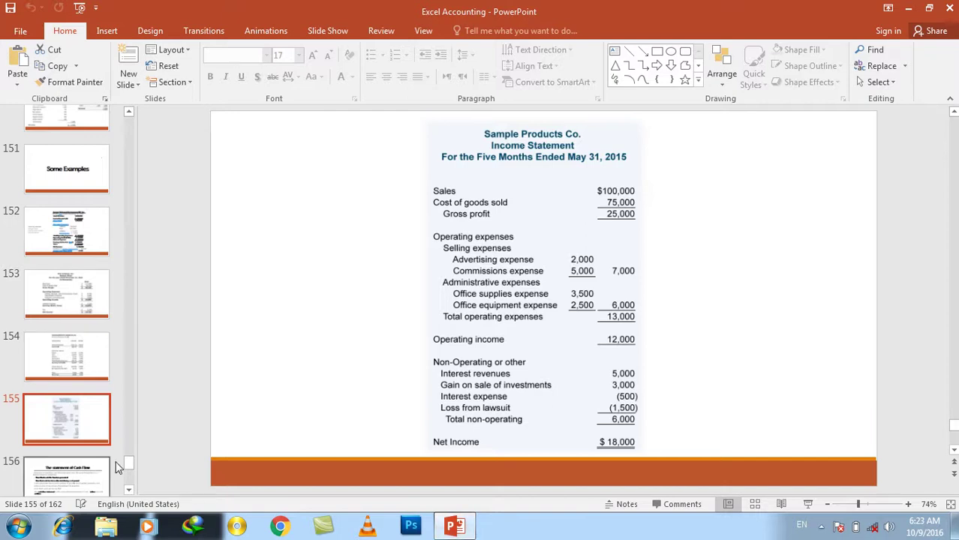
Scroll up the slide thumbnails and view the Balance Sheet example slide's table
scroll(132, 458, "up", 2)
scroll(131, 458, "up", 3)
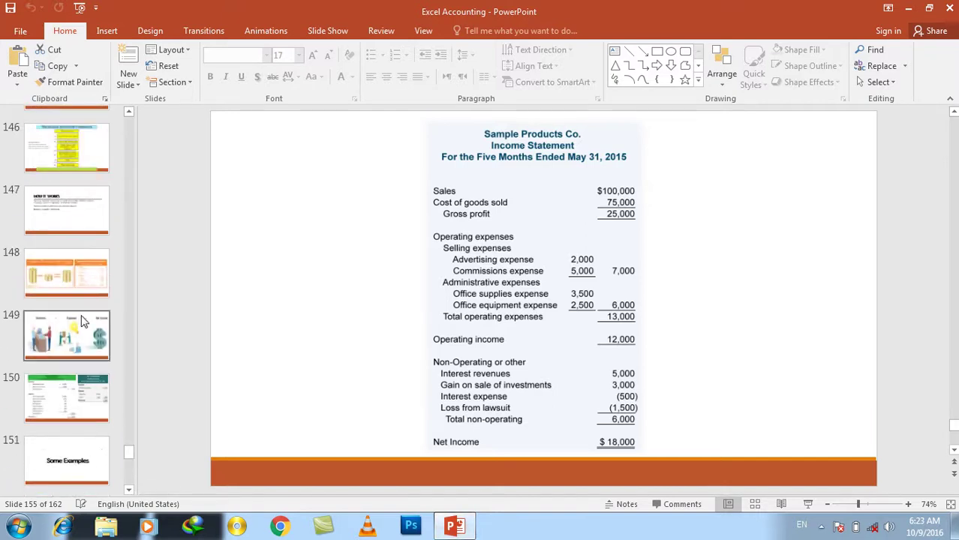
left_click(129, 112)
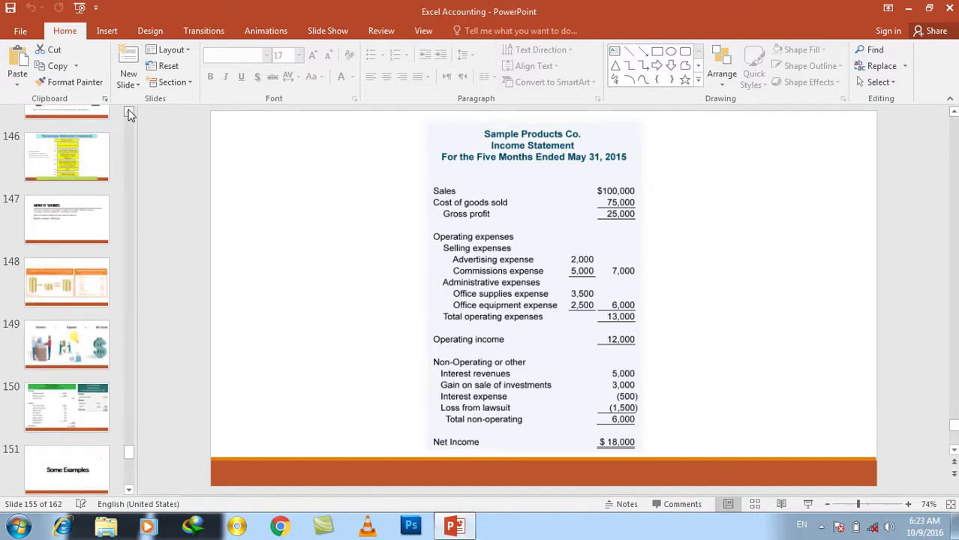
scroll(128, 112, "up", 2)
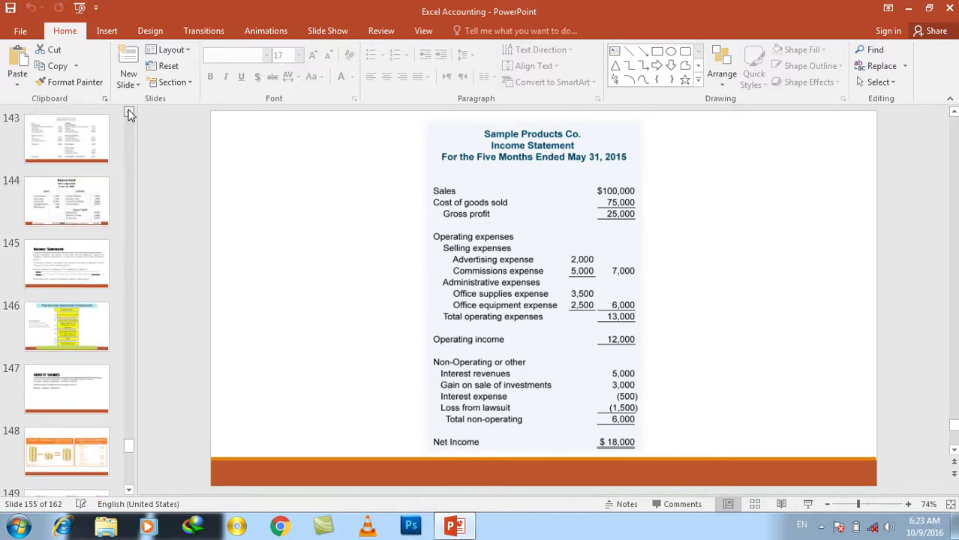
left_click(74, 218)
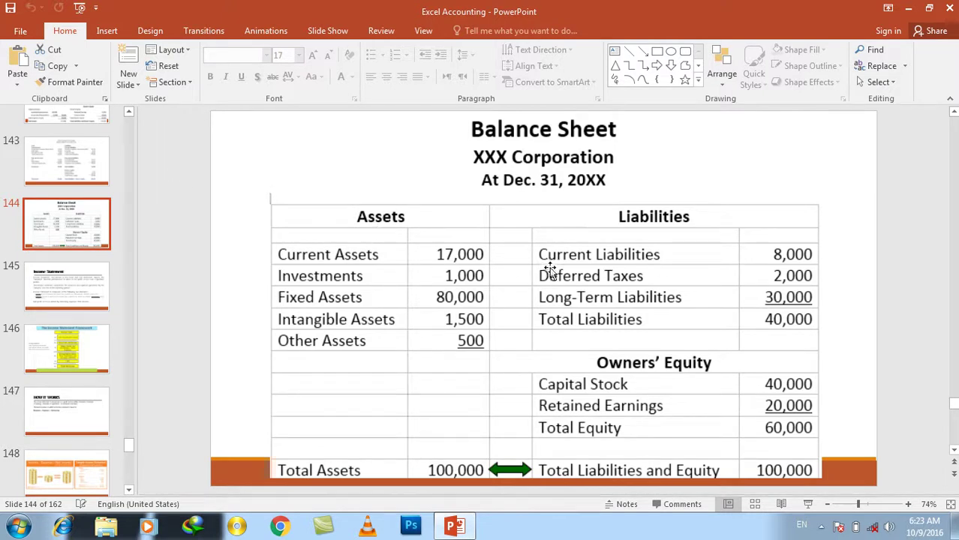
left_click(371, 218)
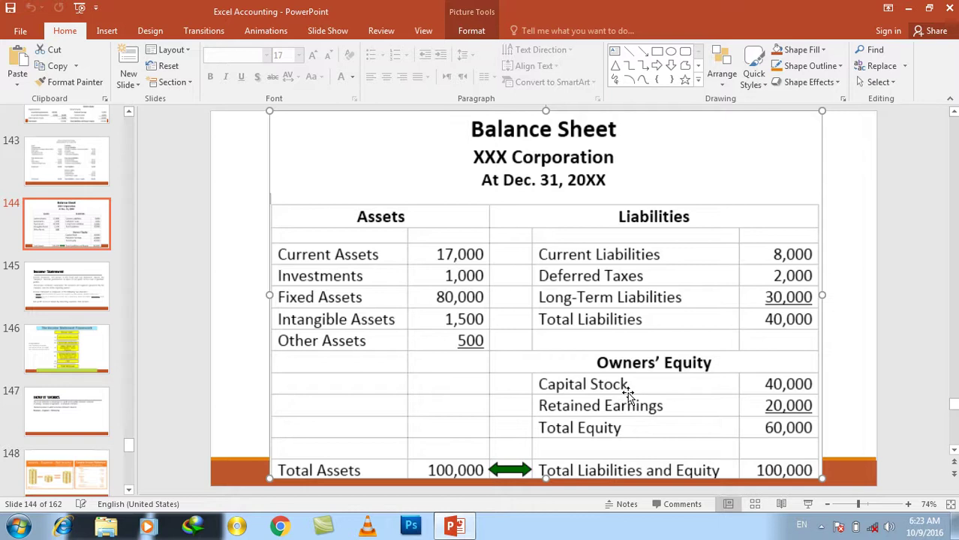
Compare the Movie Moments and XAO Corporation slides, ending on Adam's Lawncare Business
left_click(59, 154)
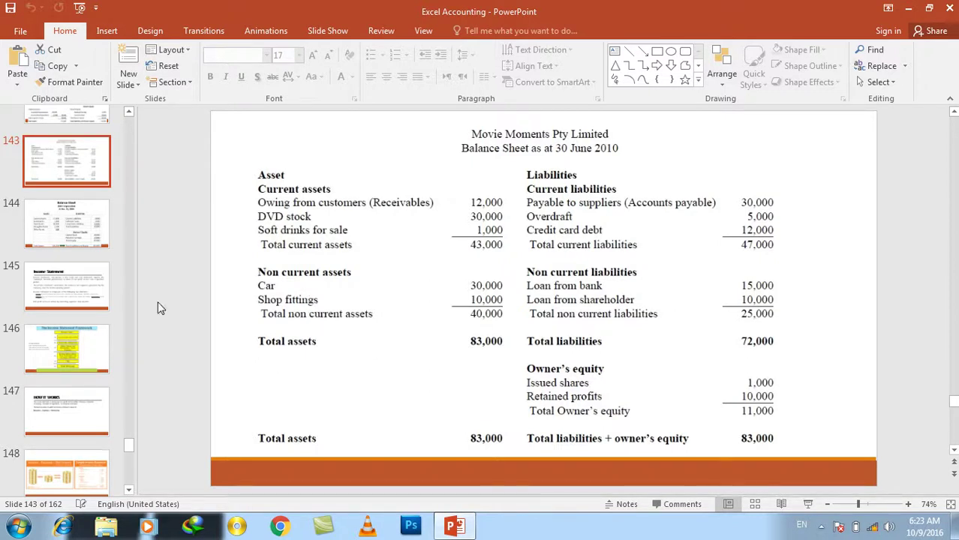
left_click(129, 111)
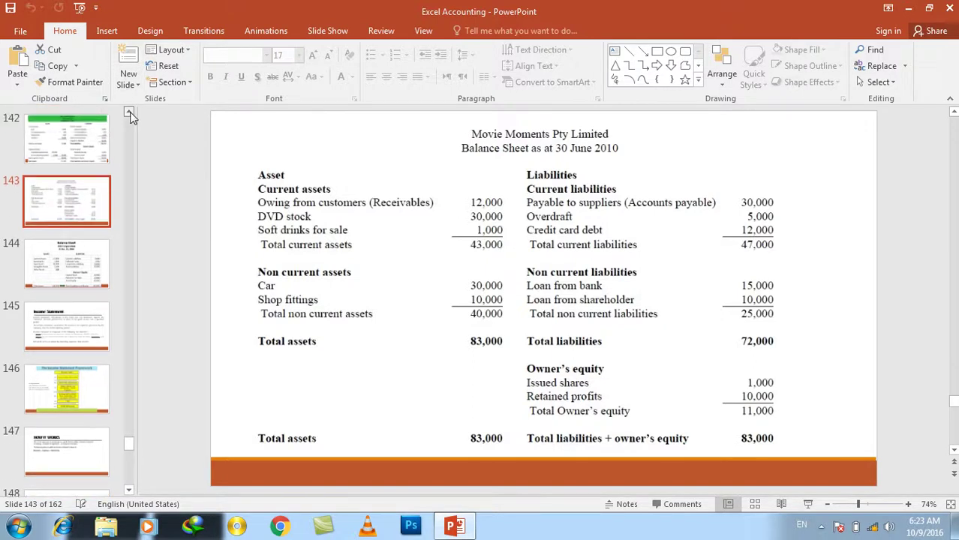
left_click(129, 111)
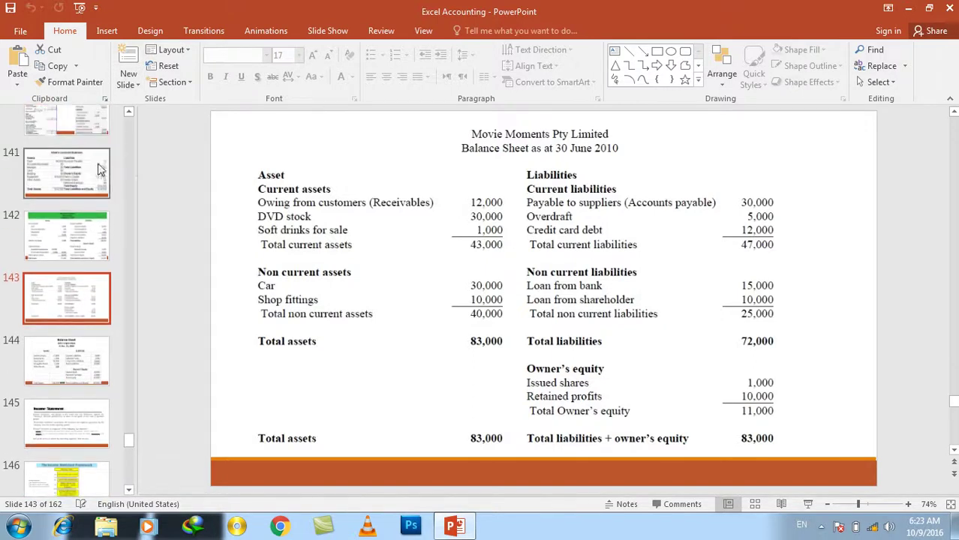
left_click(75, 184)
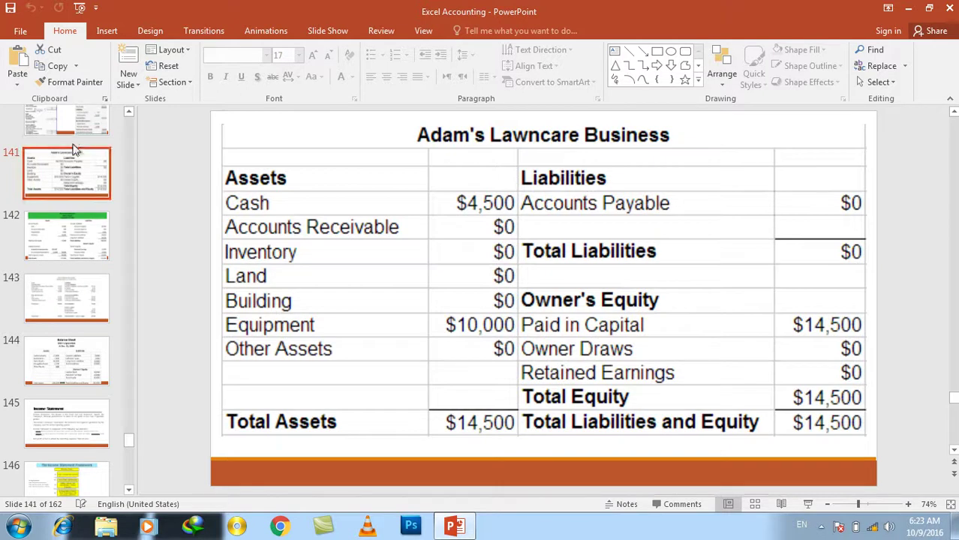
left_click(66, 121)
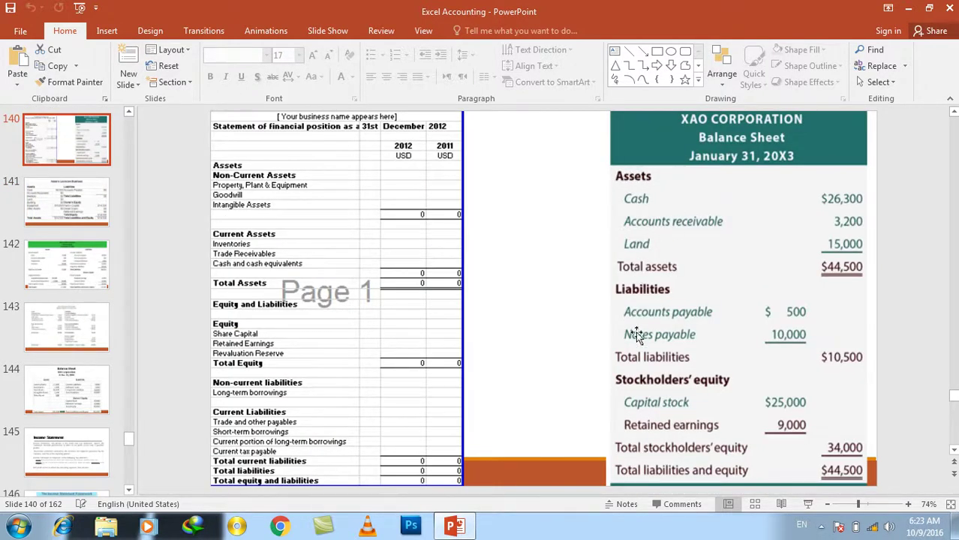
left_click(105, 214)
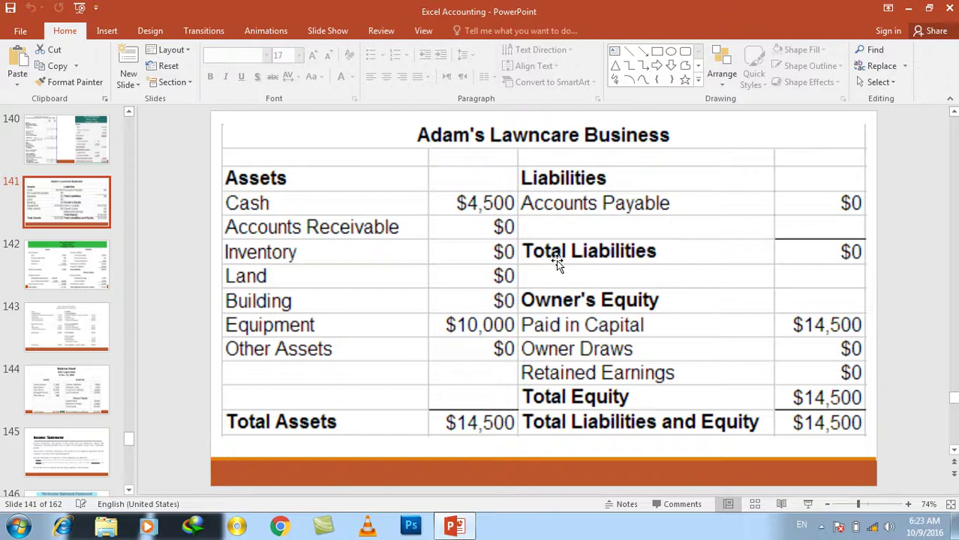
Launch Excel from the Run box and start a blank workbook
key("super+r")
type("Excel")
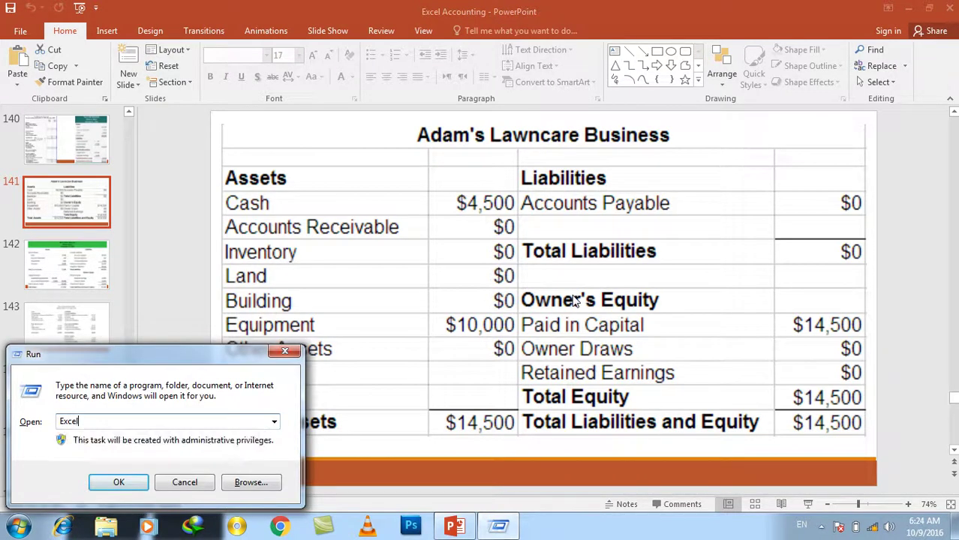
key("Return")
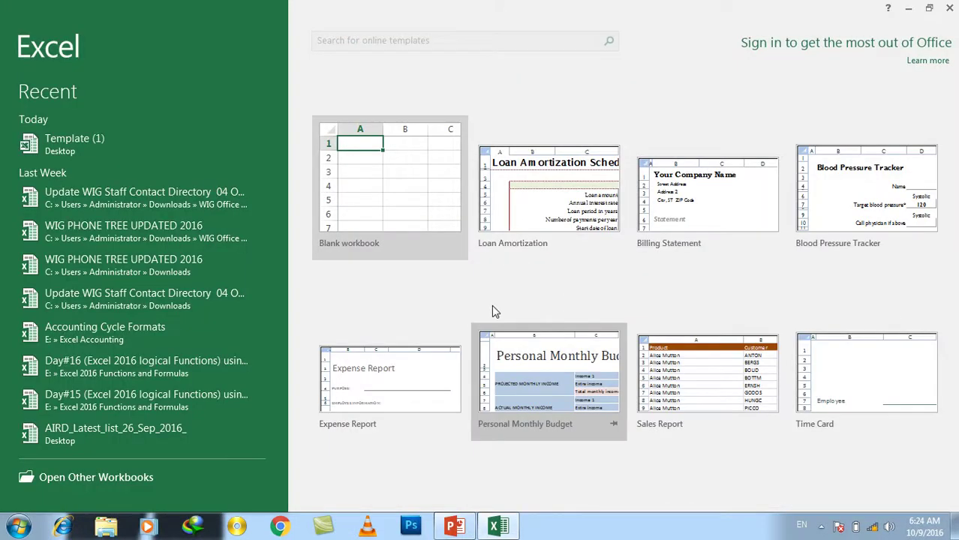
left_click(404, 200)
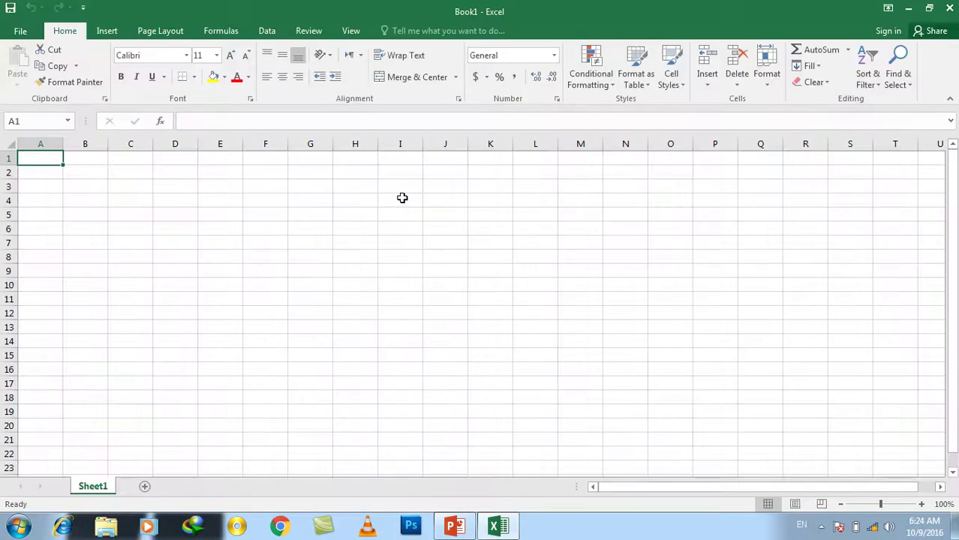
Rename the first worksheet to 'Balance sheet'
double_click(98, 486)
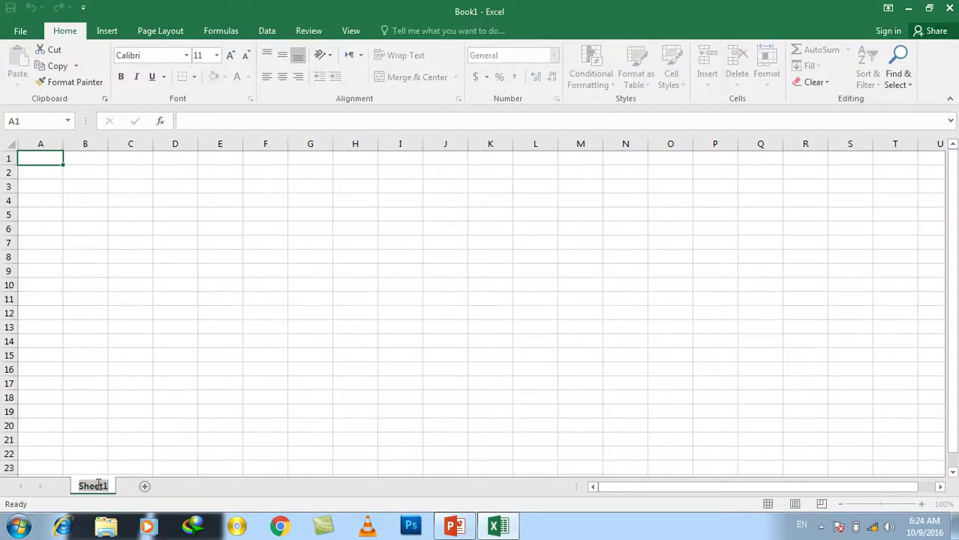
type("Balanc")
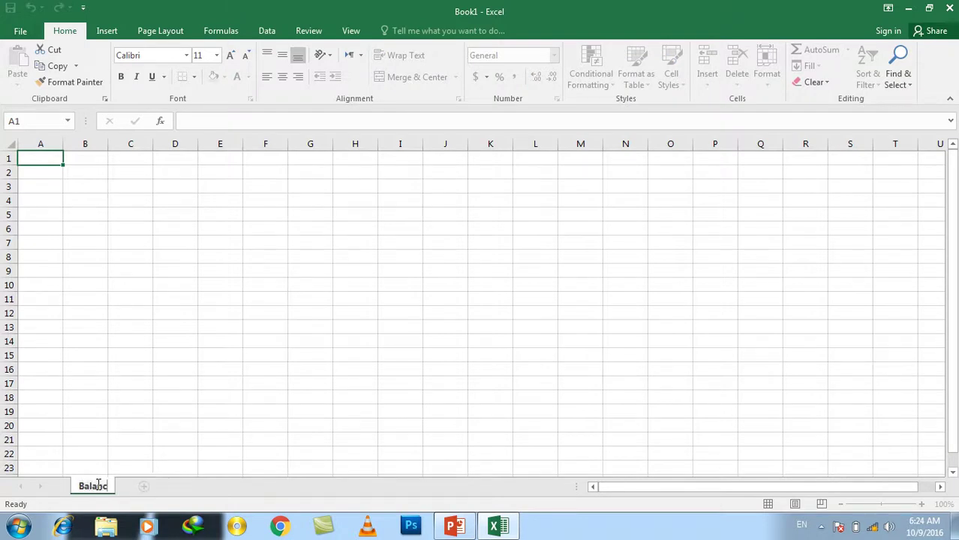
type("e sheet")
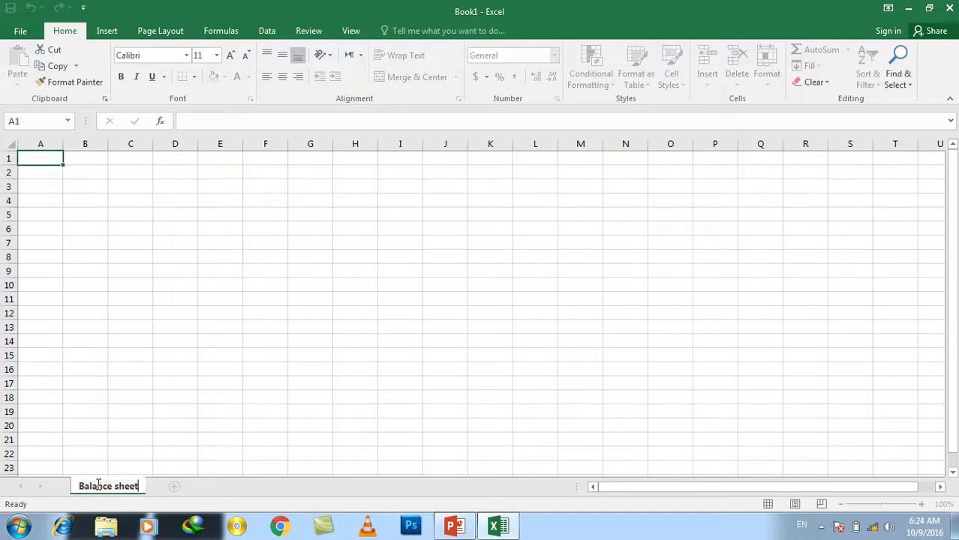
key("Return")
left_click(140, 399)
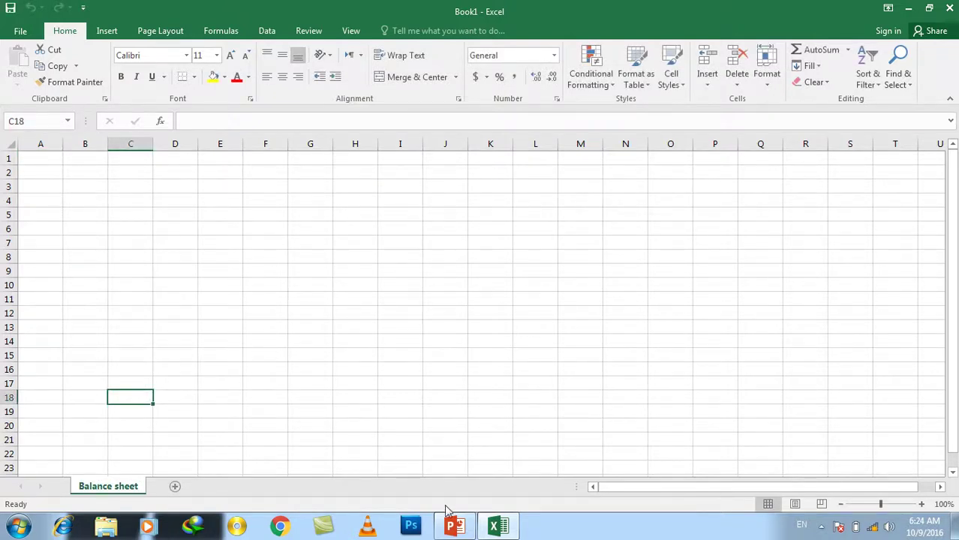
left_click(498, 528)
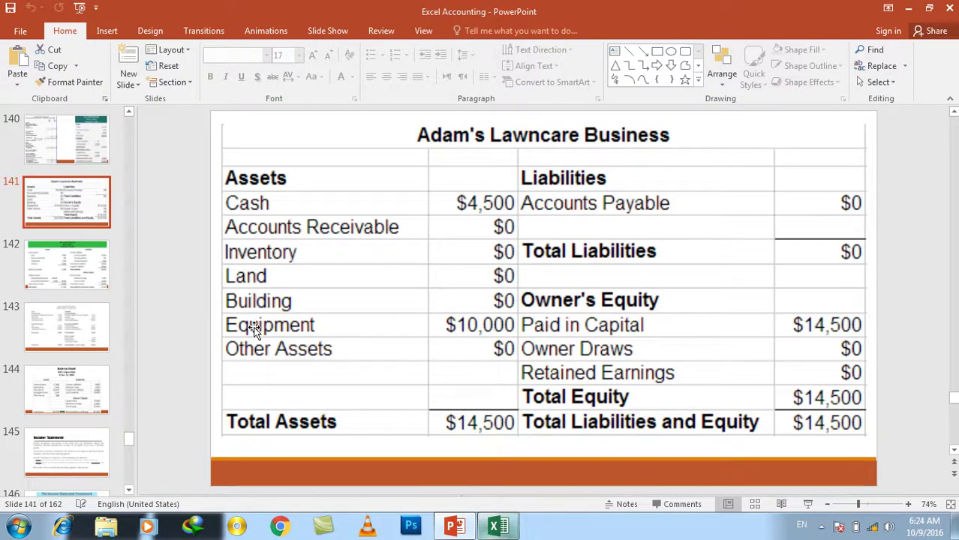
left_click(97, 140)
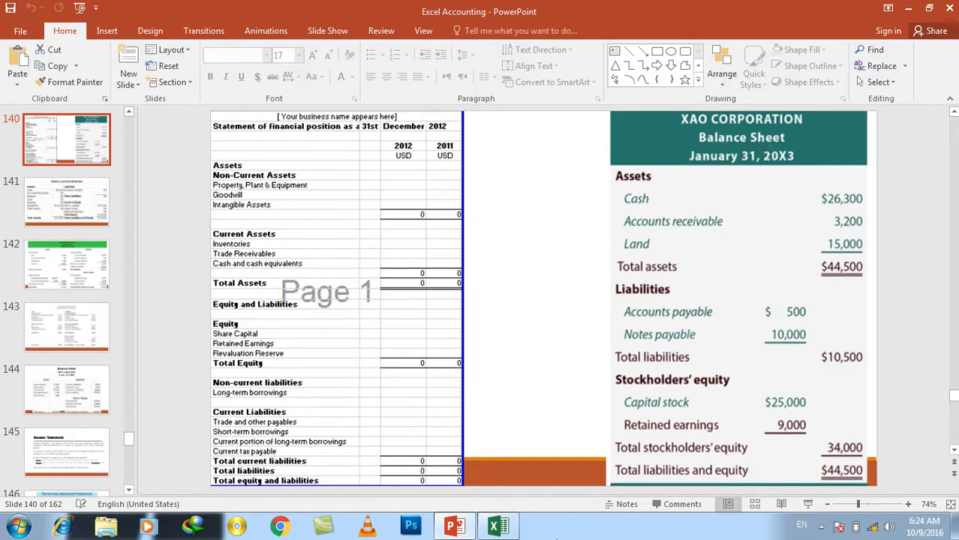
left_click(498, 526)
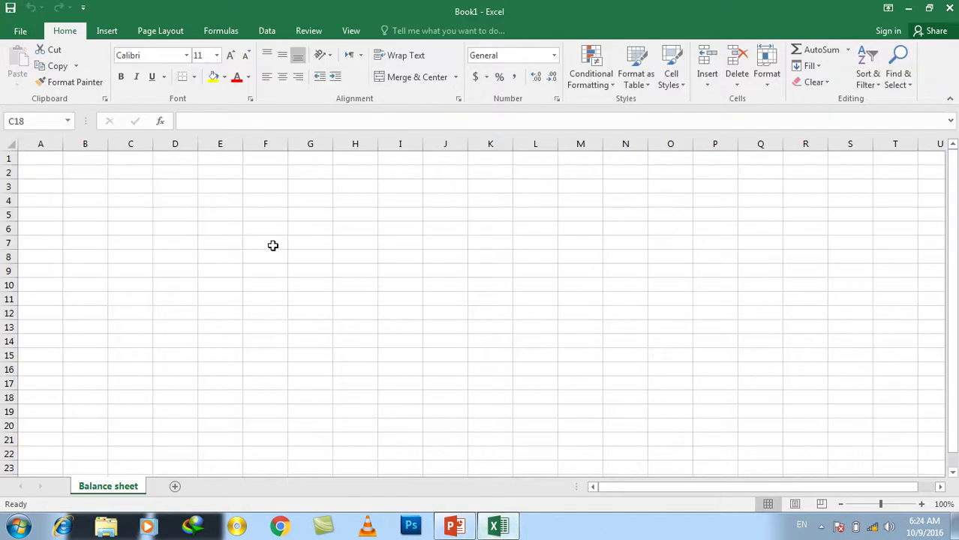
Turn off Show gridlines for the Balance sheet worksheet in Excel Options > Advanced
left_click(15, 33)
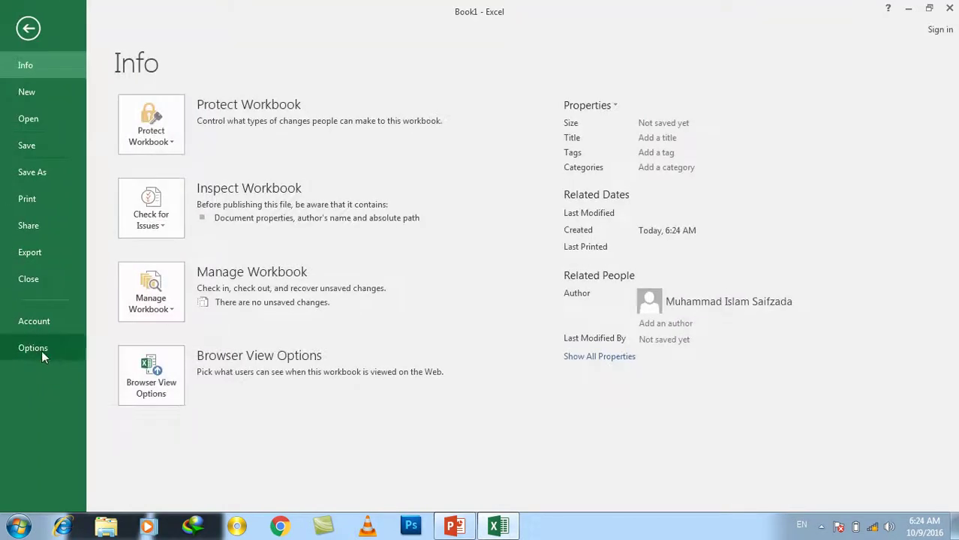
left_click(41, 350)
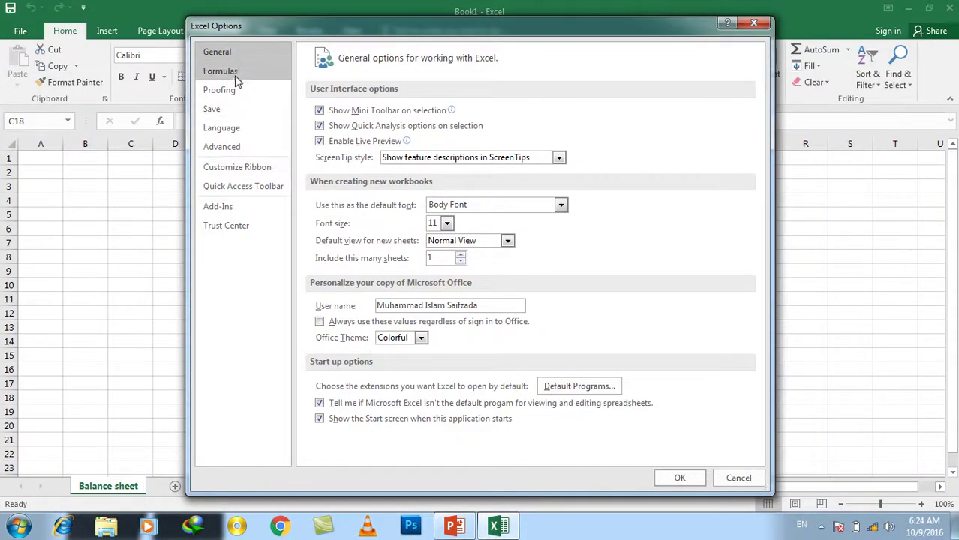
left_click(233, 147)
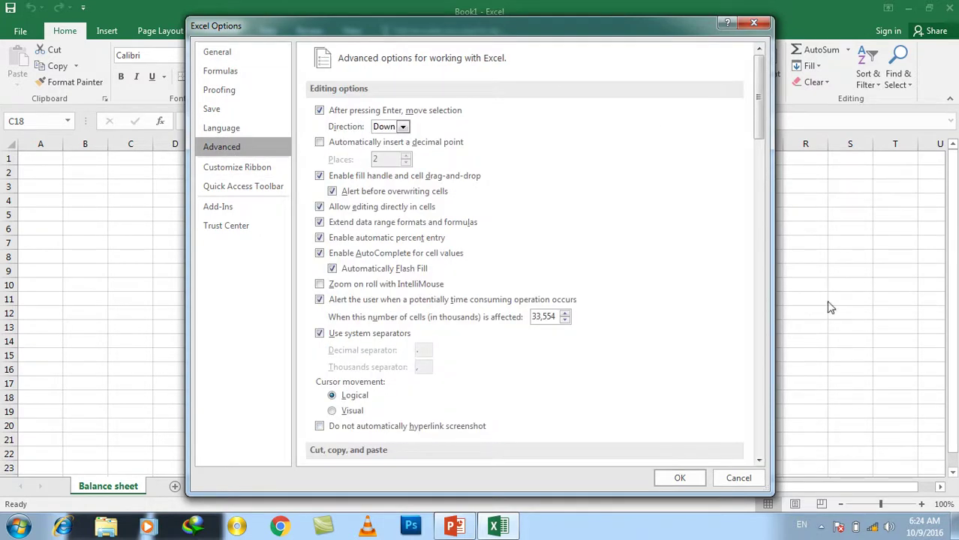
mouse_move(758, 96)
left_mouse_down()
mouse_move(747, 116)
mouse_move(754, 329)
left_mouse_up()
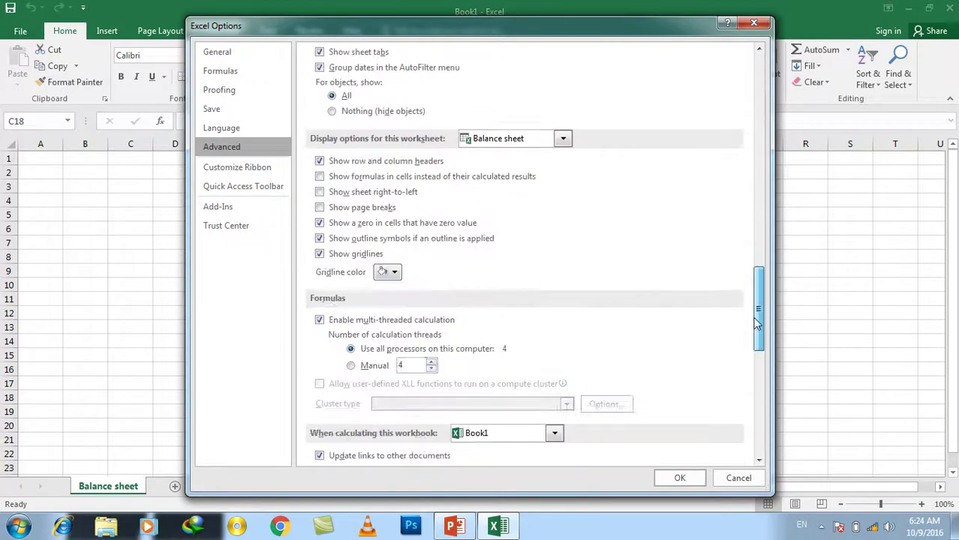
left_click(367, 228)
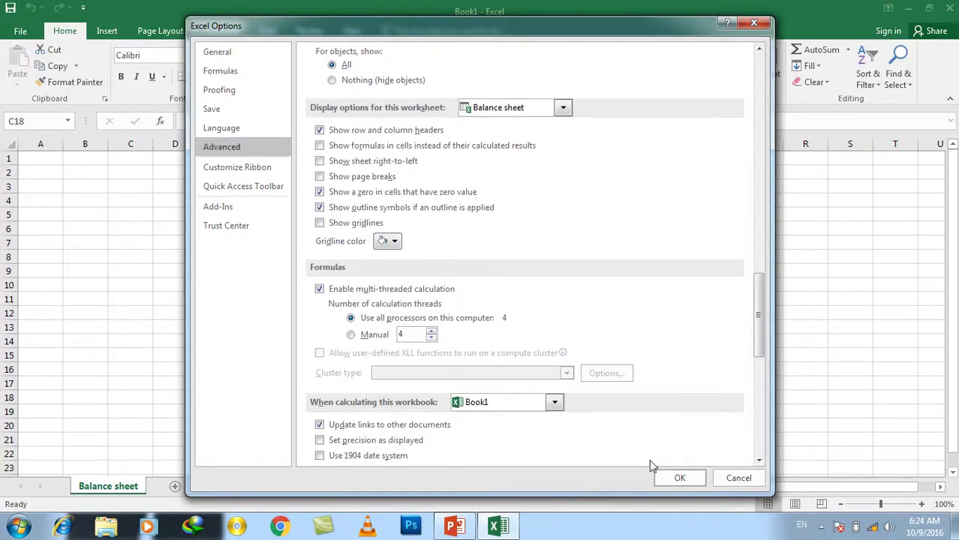
left_click(667, 475)
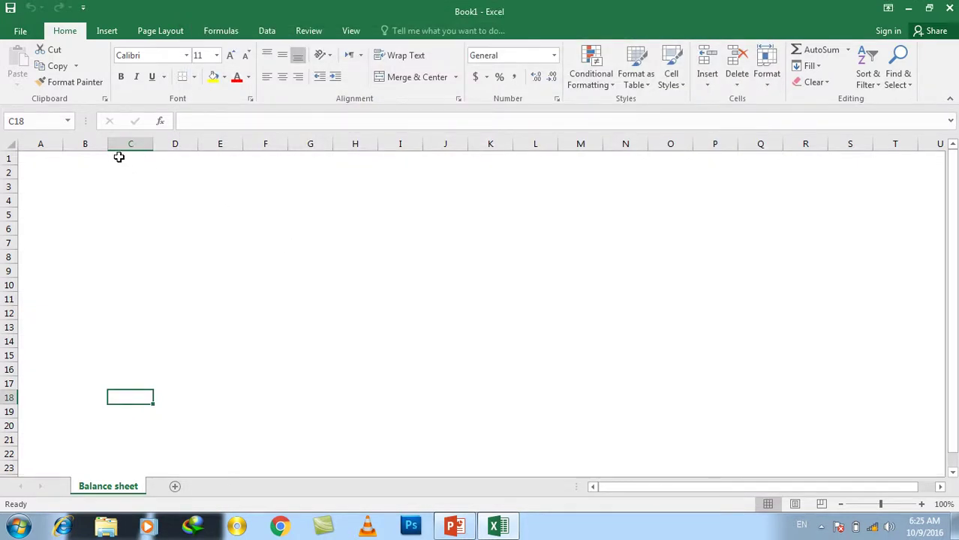
Enter the title 'Qazawat Construction Company' at the top of the sheet
left_click_drag(119, 157, 235, 171)
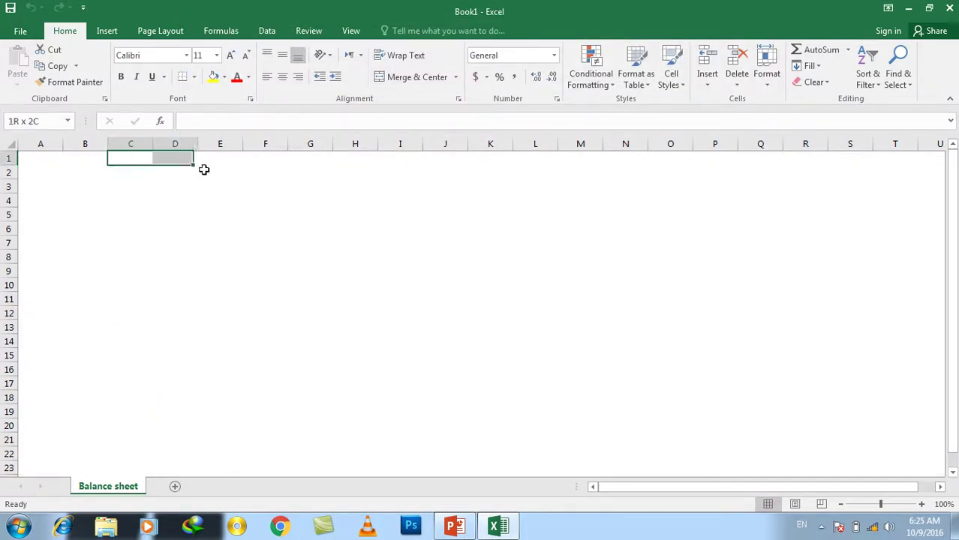
left_click(392, 80)
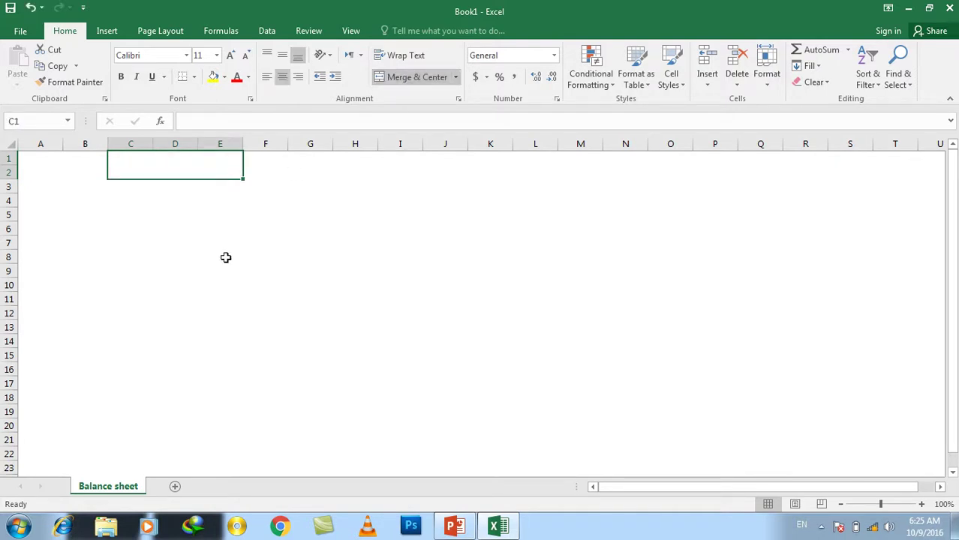
type("Q")
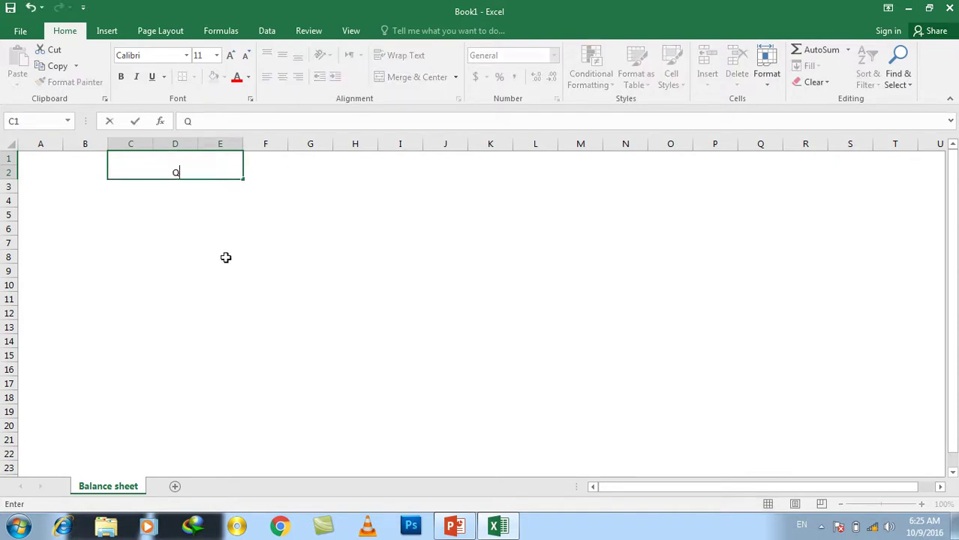
type("zawat")
type(" Ed")
key("BackSpace")
type("duca")
key("BackSpace")
key("BackSpace")
key("BackSpace")
key("BackSpace")
key("BackSpace")
type("Construction Company")
key("Return")
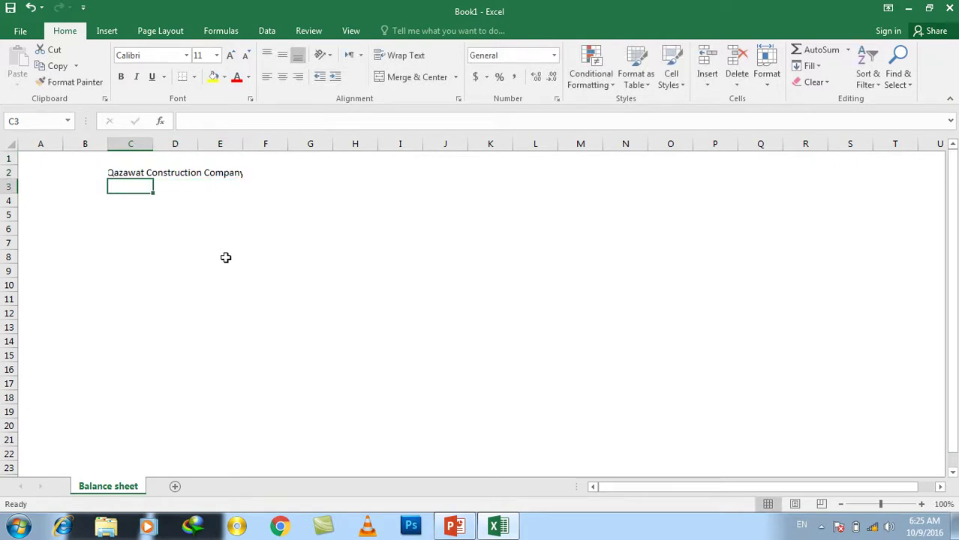
Merge and centre the title across C1:E2, middle-aligned, and merge C3:E3
left_click_drag(246, 143, 258, 145)
left_click(233, 168)
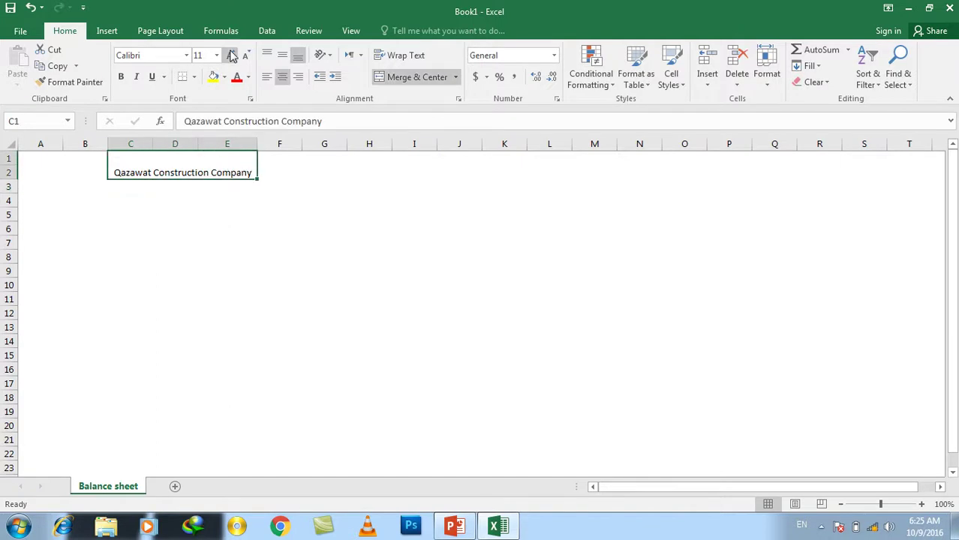
left_click(283, 56)
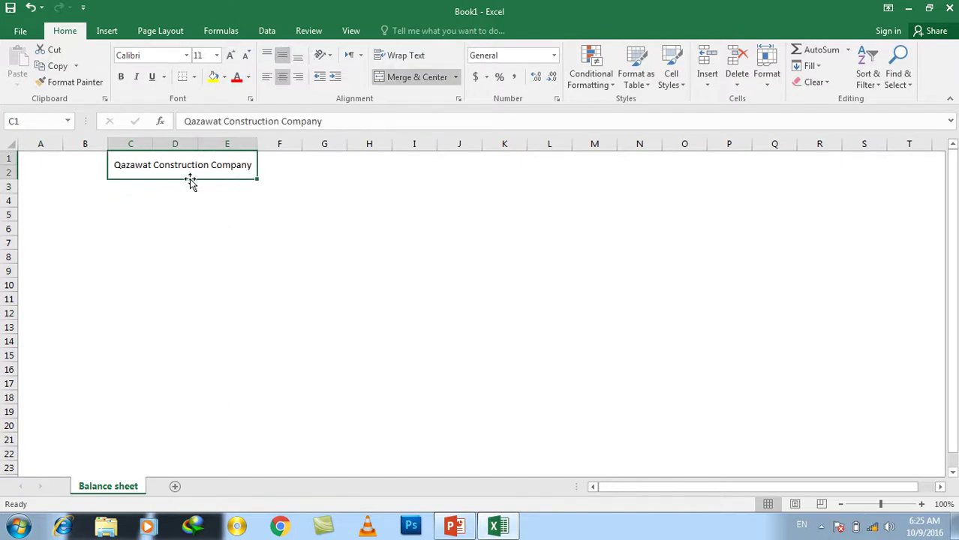
left_click(160, 183)
left_click(130, 188)
left_click_drag(130, 188, 225, 189)
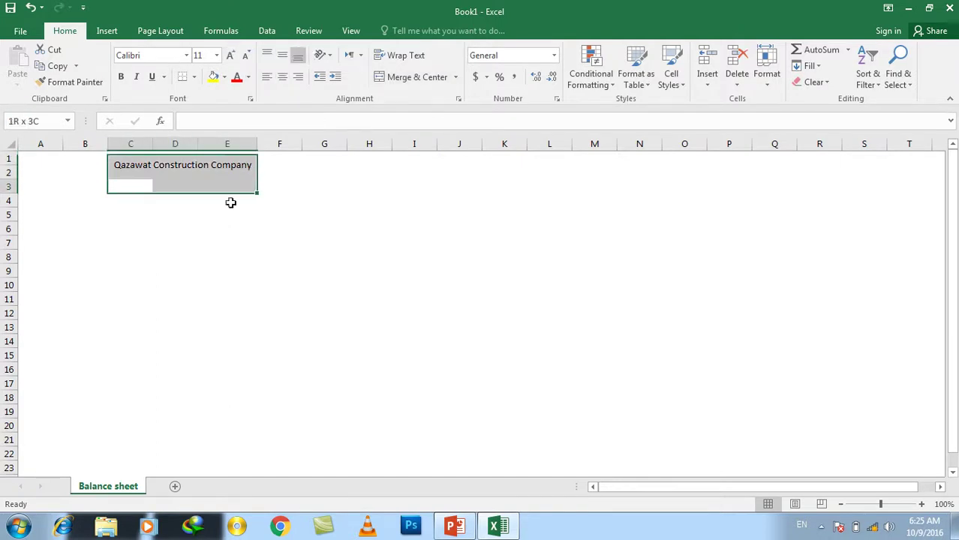
left_click(396, 78)
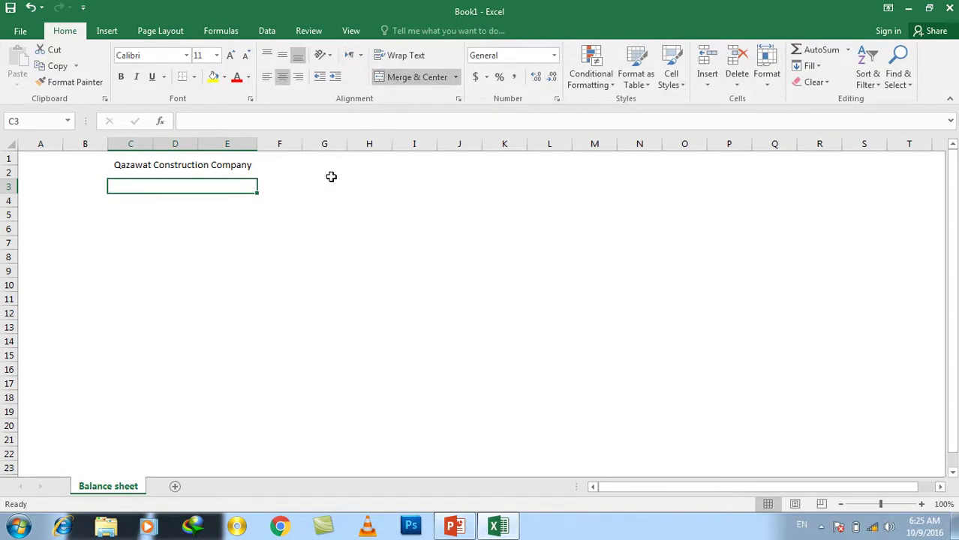
Add 'Balance Sheet' in C3 and the date 31/12/2016 in merged C4:E4
type("Balance Sheet")
key("Return")
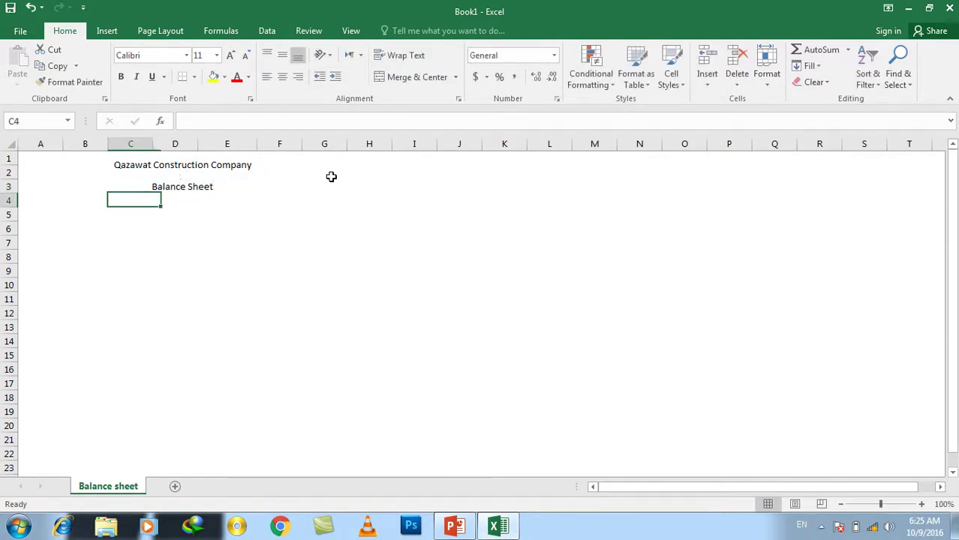
left_click_drag(146, 198, 214, 201)
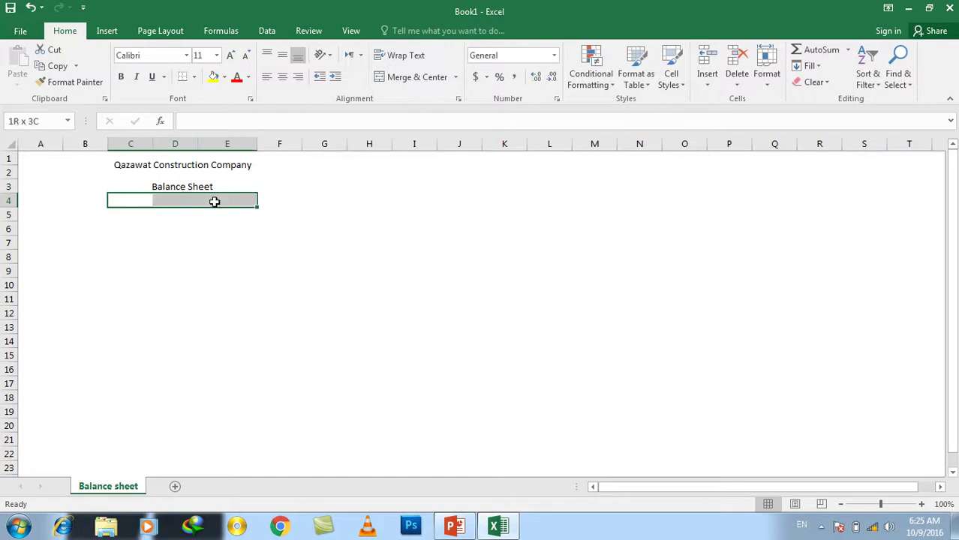
left_click(390, 77)
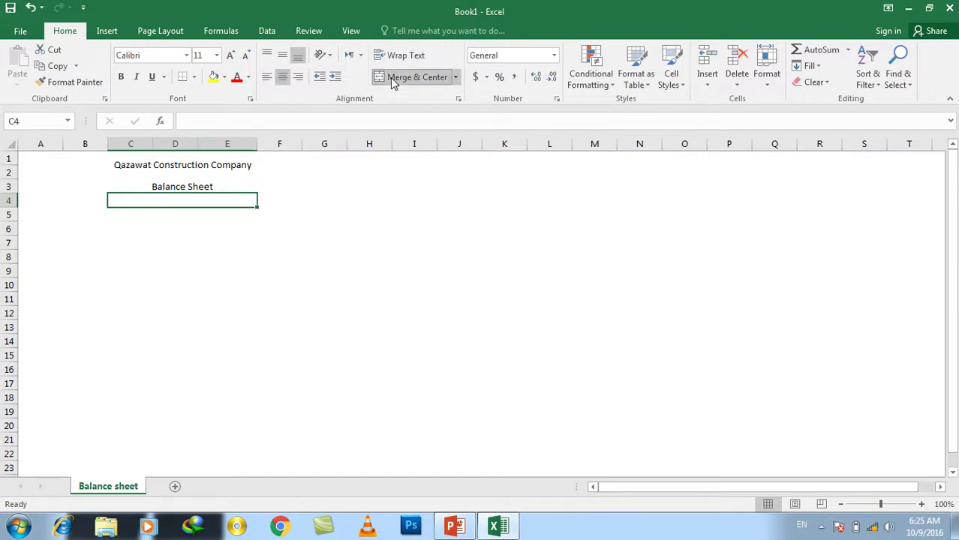
type("31/")
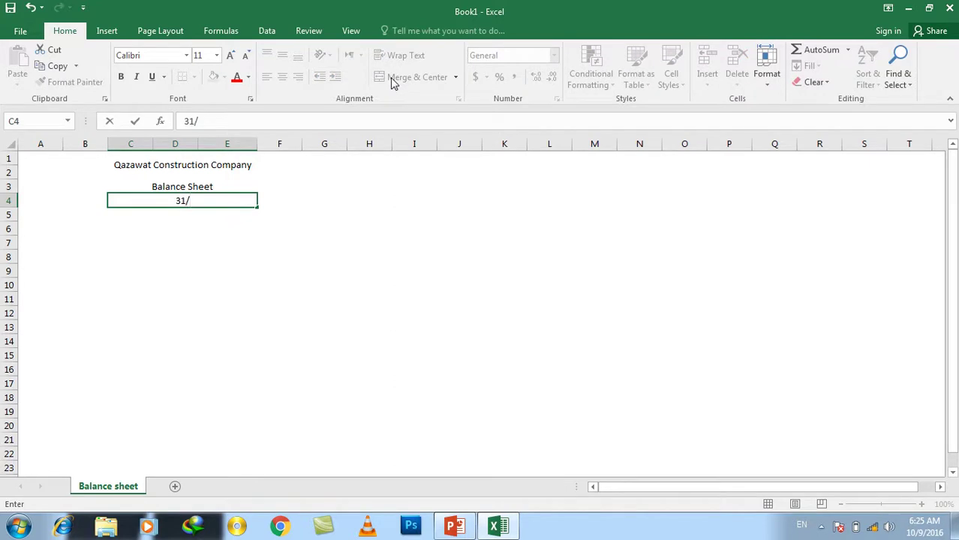
type("12")
type("/2016")
key("Return")
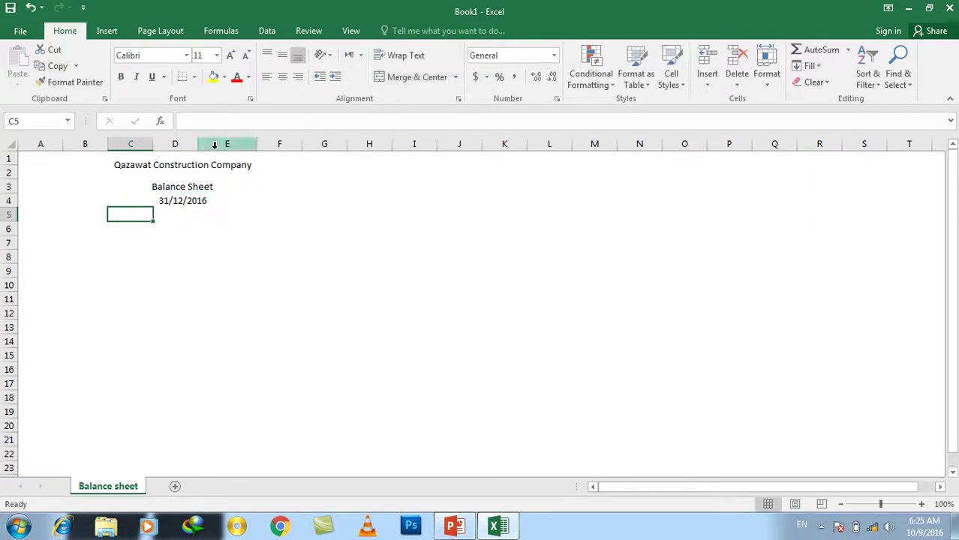
Make the company title bold and re-merge it across B1:F2
left_click(207, 160)
left_click(121, 76)
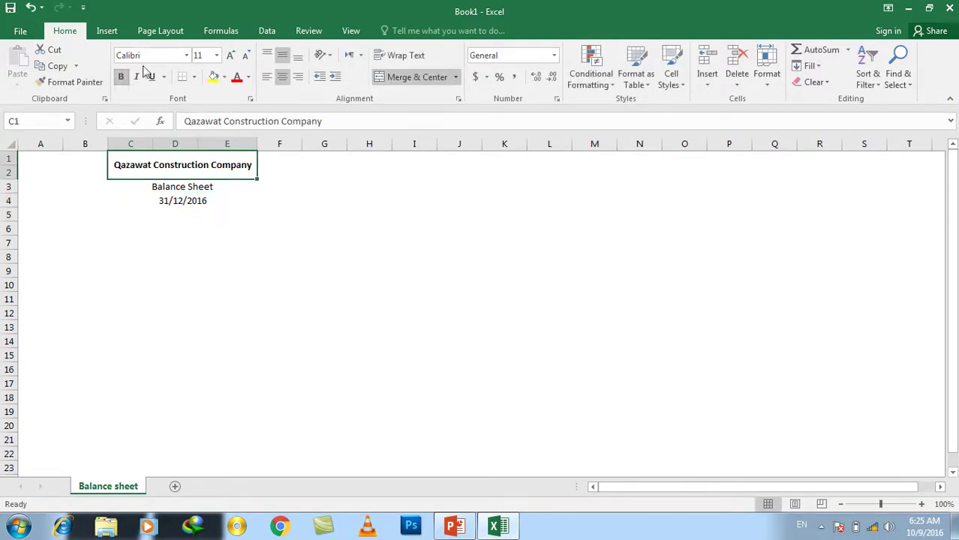
left_click(230, 56)
left_click(232, 58)
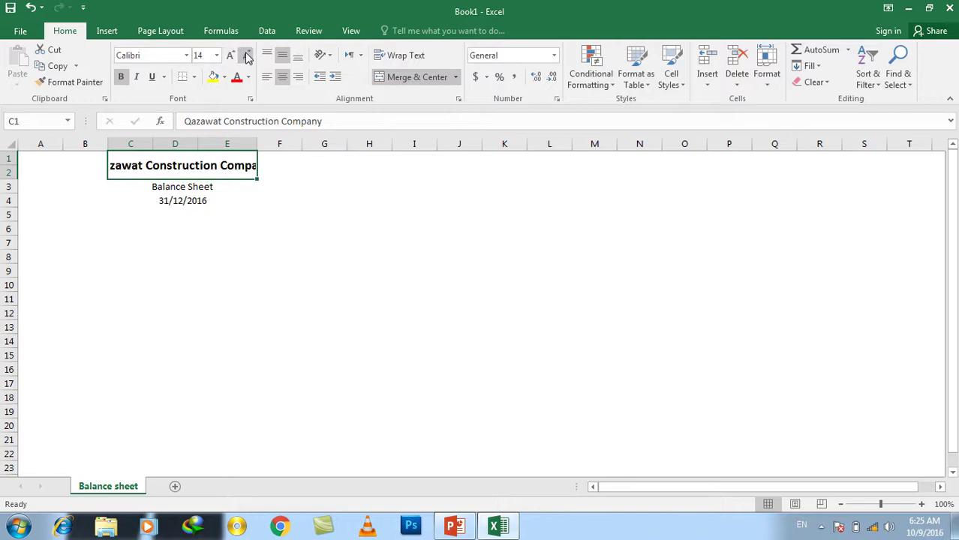
left_click(246, 56)
left_click_drag(279, 160, 94, 175)
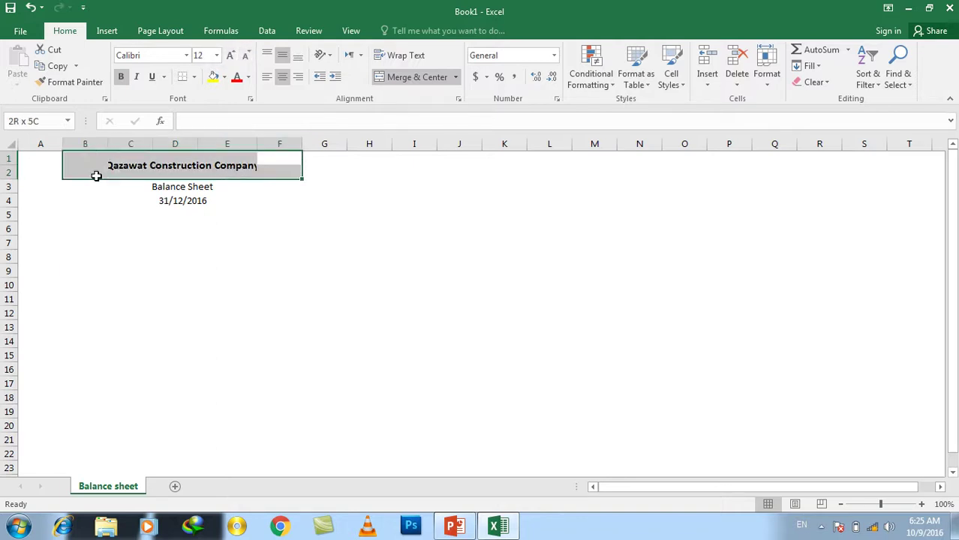
left_click(401, 80)
left_click(401, 80)
Enlarge the company title font to 18 pt
left_click(231, 56)
left_click(231, 57)
left_click(231, 56)
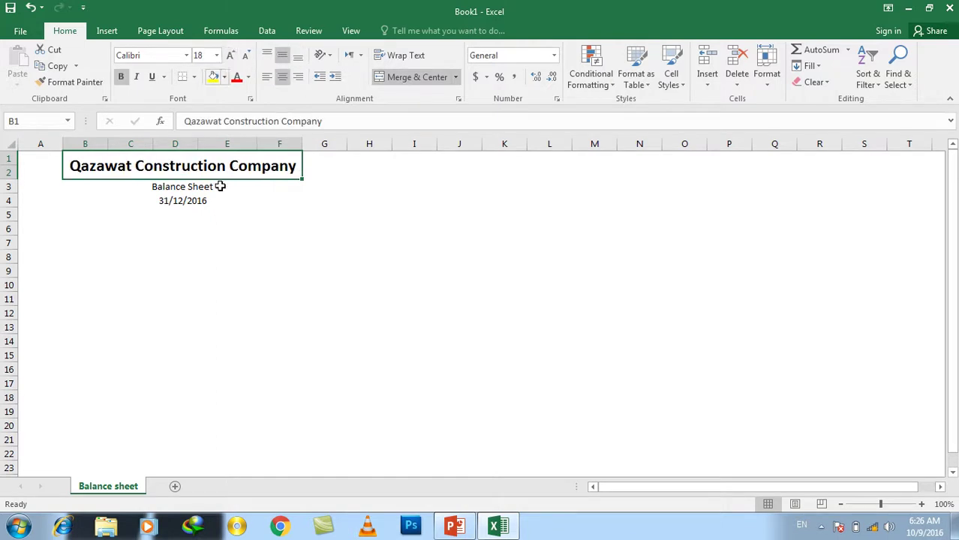
Add a bottom border under the heading block B1:F4
left_click_drag(259, 201, 136, 165)
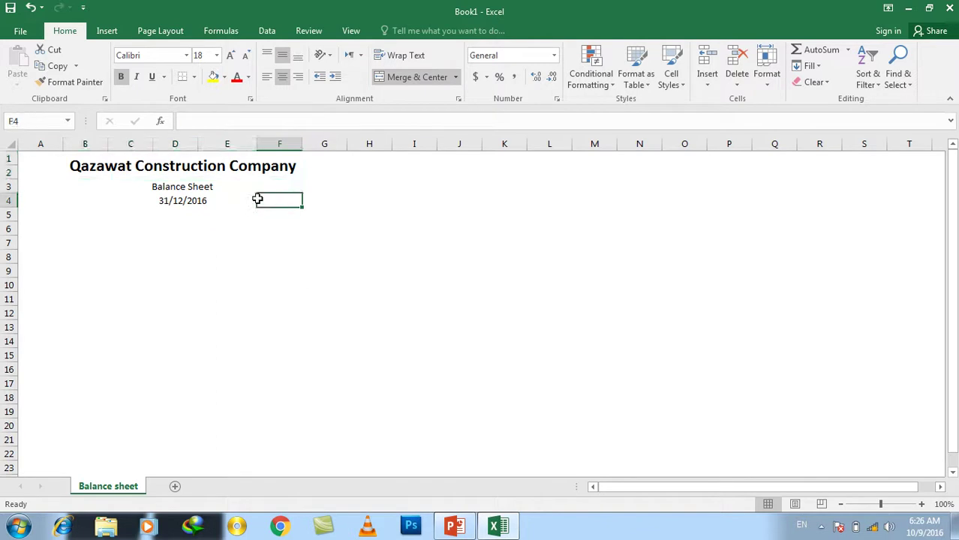
left_click(193, 77)
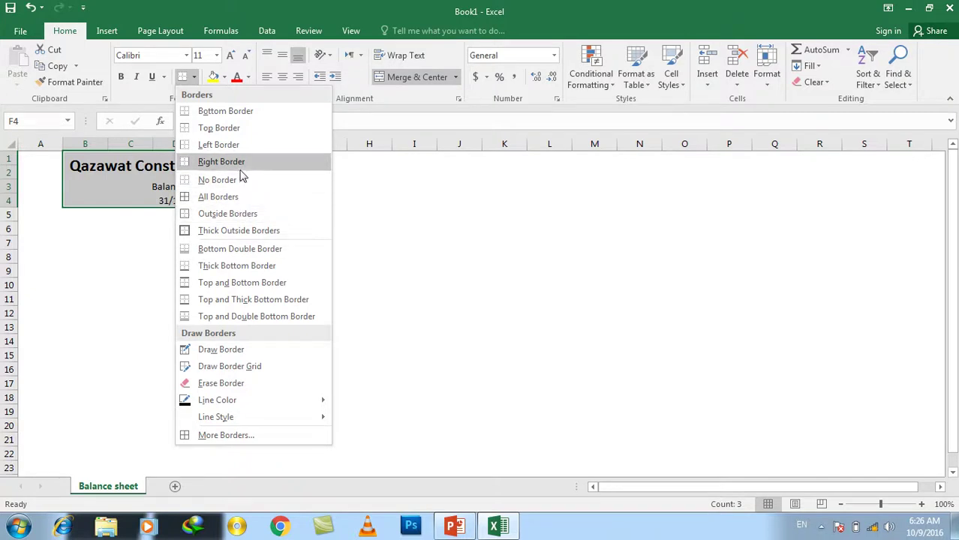
left_click(225, 111)
left_click(305, 268)
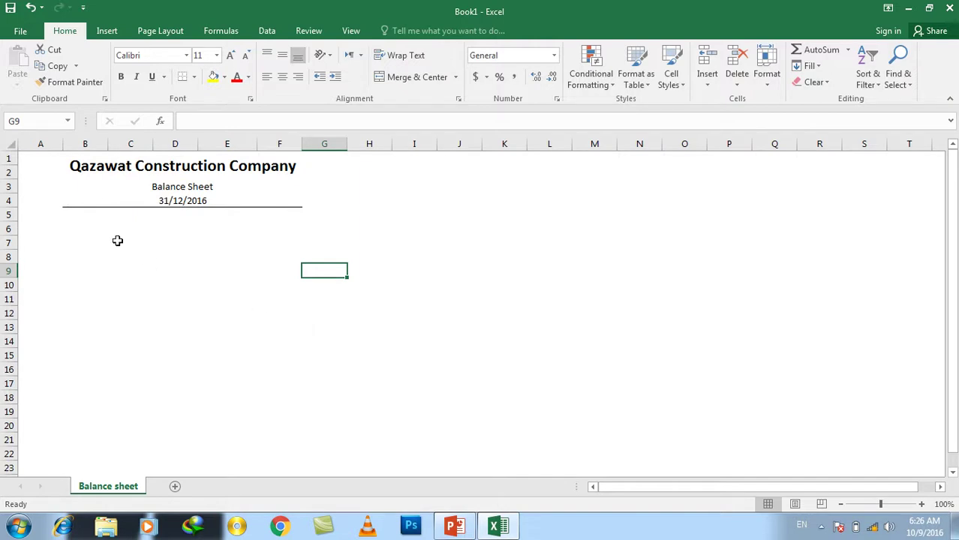
Merge A5:B5 and enter a bold 'Assest' label there
left_click(65, 216)
left_click_drag(53, 217, 76, 216)
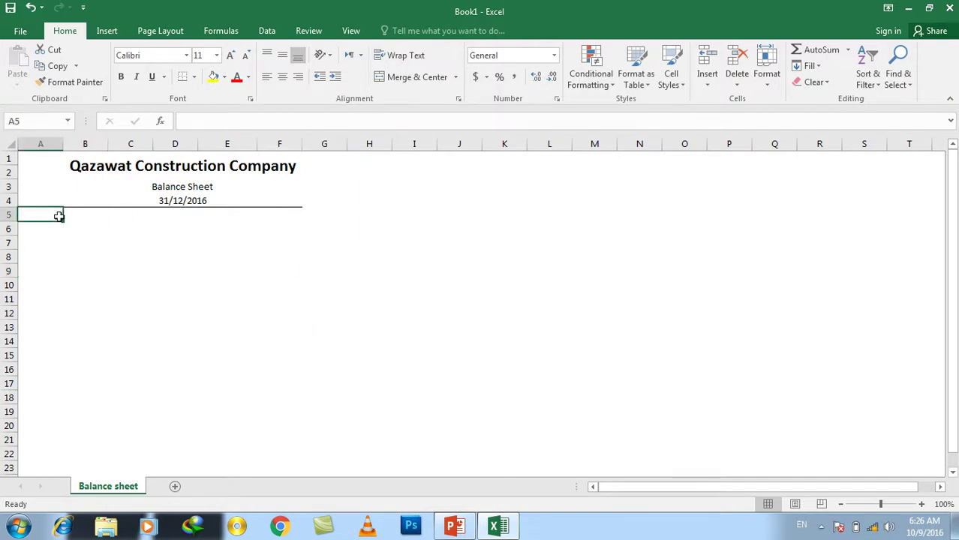
left_click(391, 80)
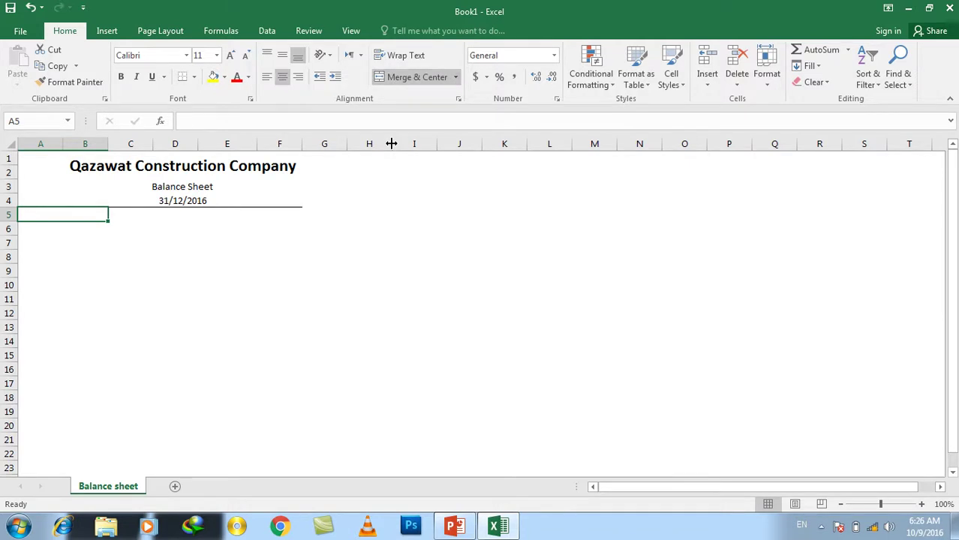
type("Aees")
key("BackSpace")
key("BackSpace")
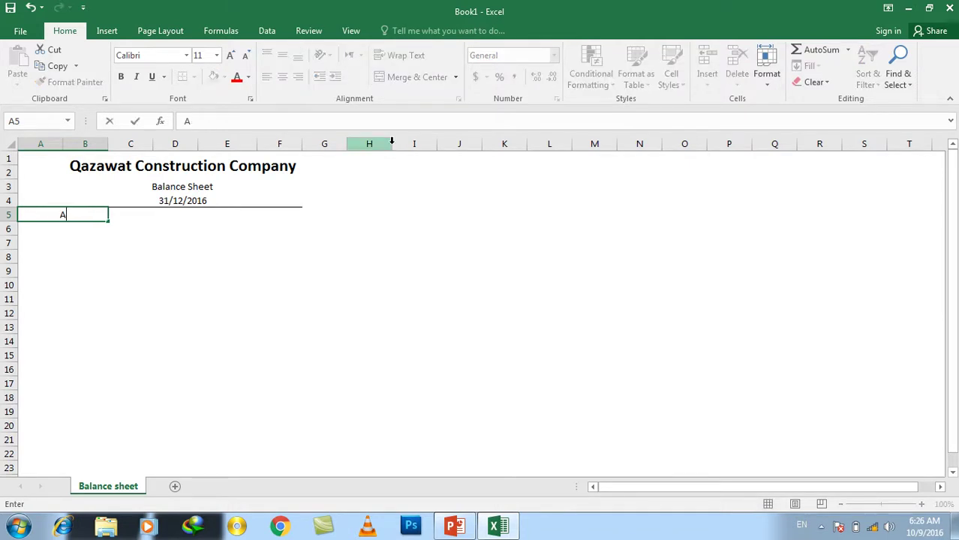
type("sest")
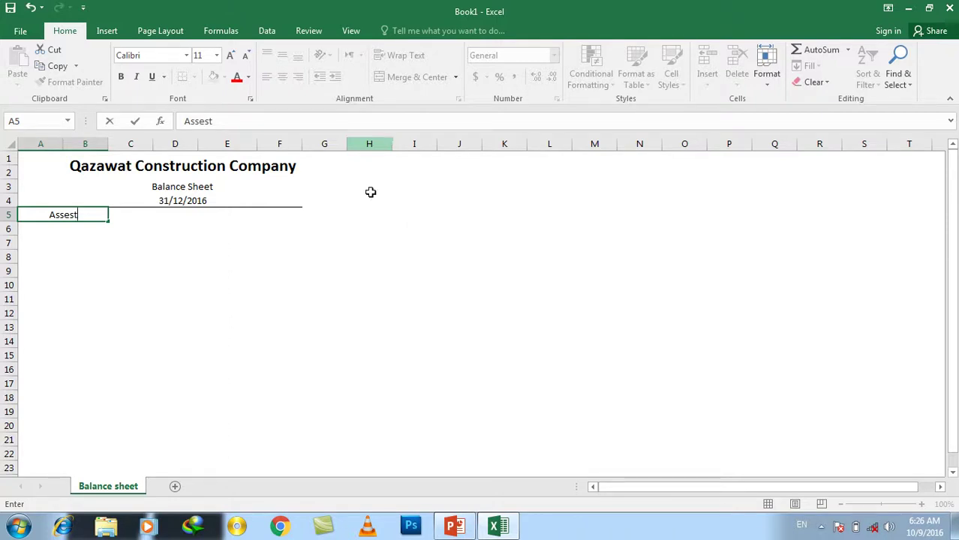
left_click(315, 255)
left_click(77, 217)
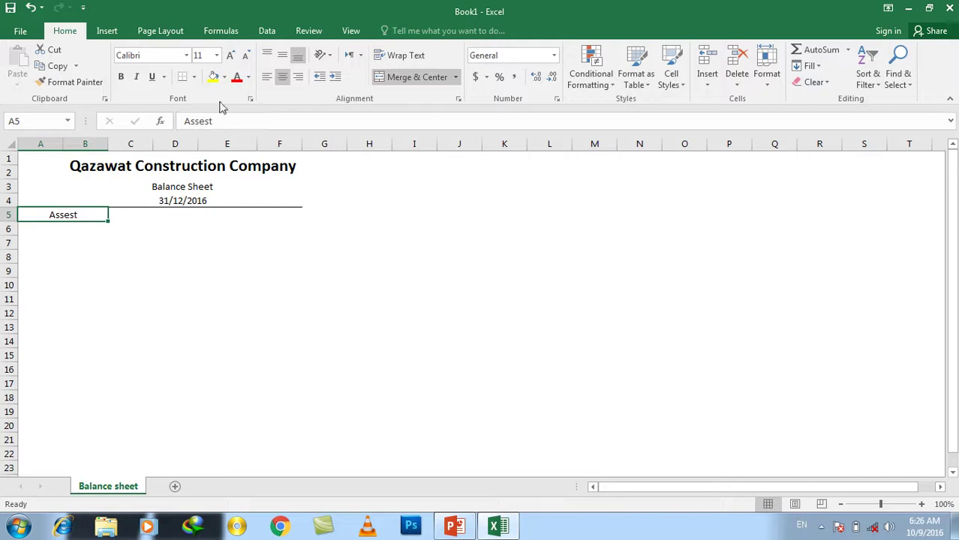
left_click(120, 77)
left_click(214, 259)
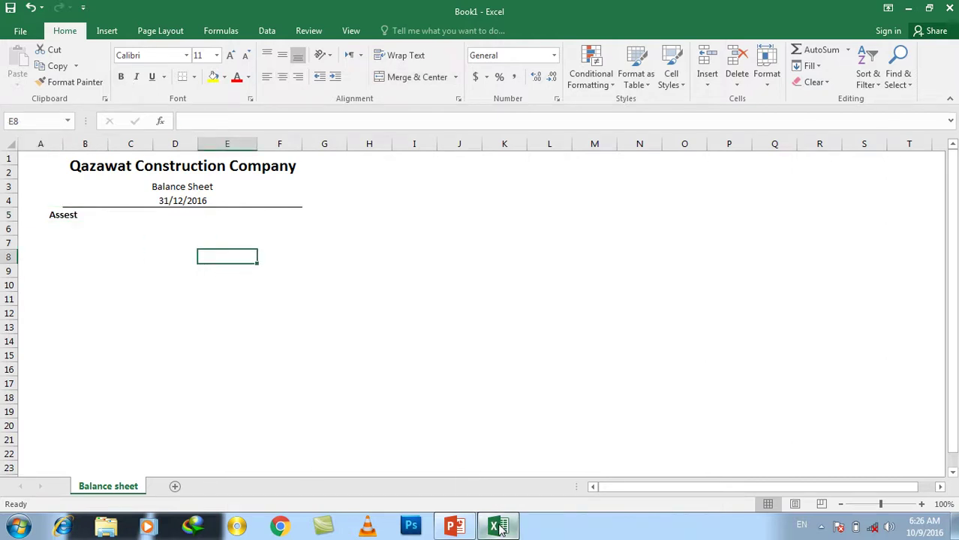
left_click(454, 525)
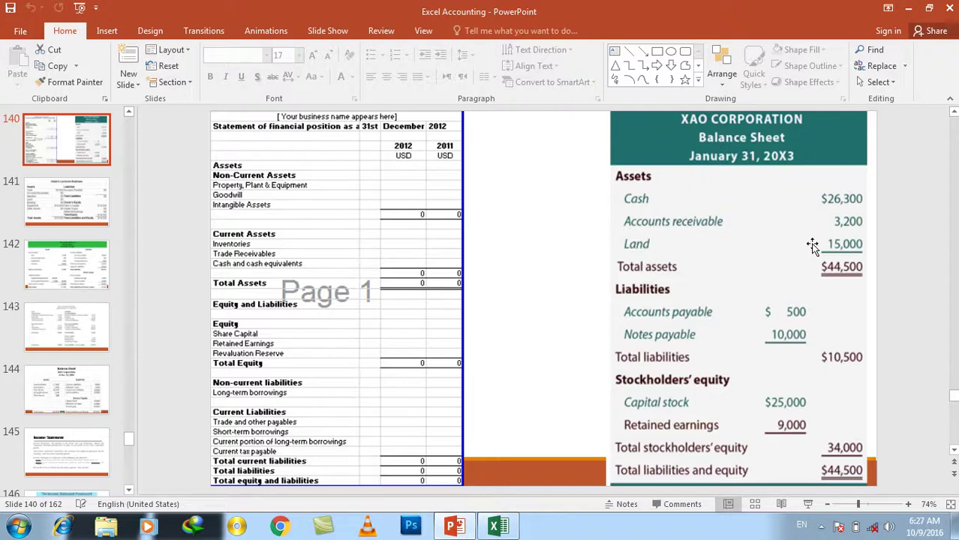
left_click(502, 527)
List the asset names Cash, Account R and Land in B6:B8
left_click(94, 231)
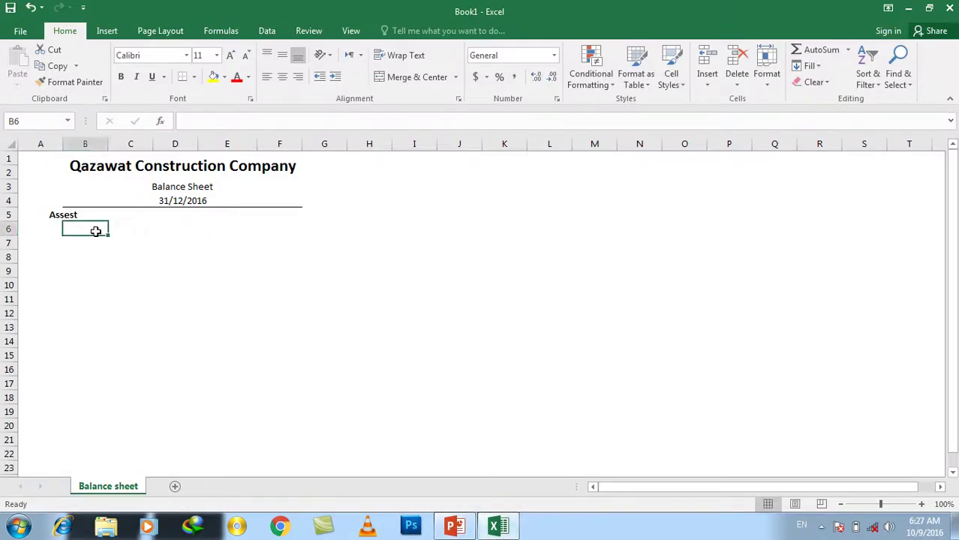
type("C")
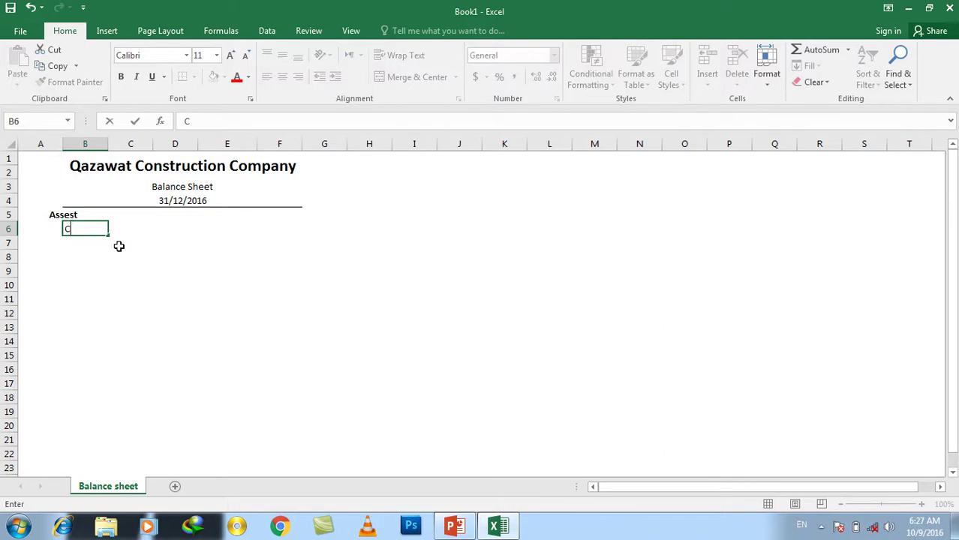
type("Cash")
key("Return")
type("A")
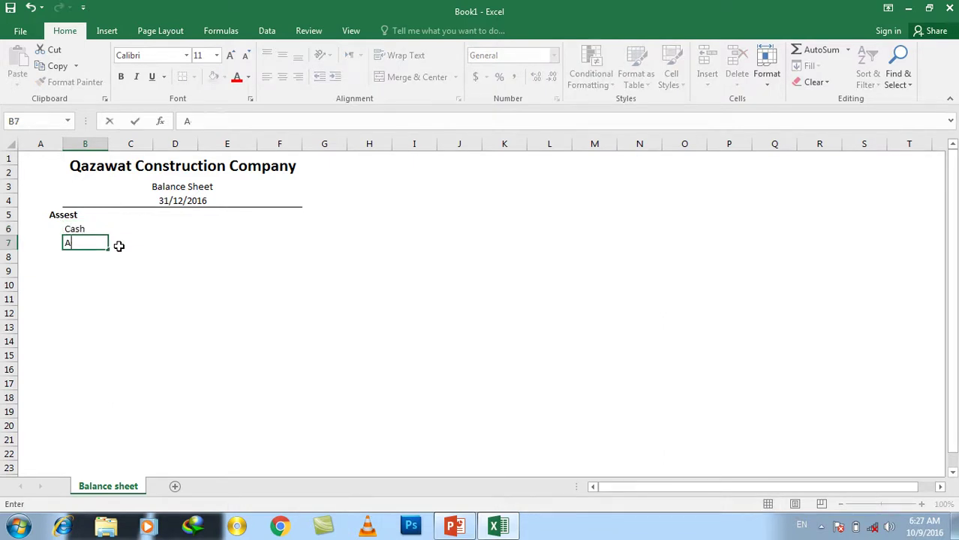
type("ccount R")
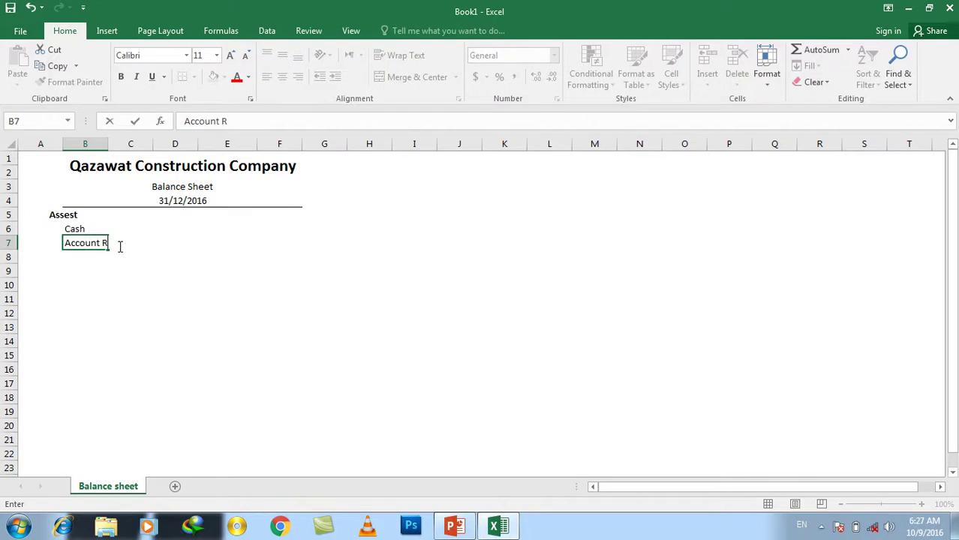
key("Return")
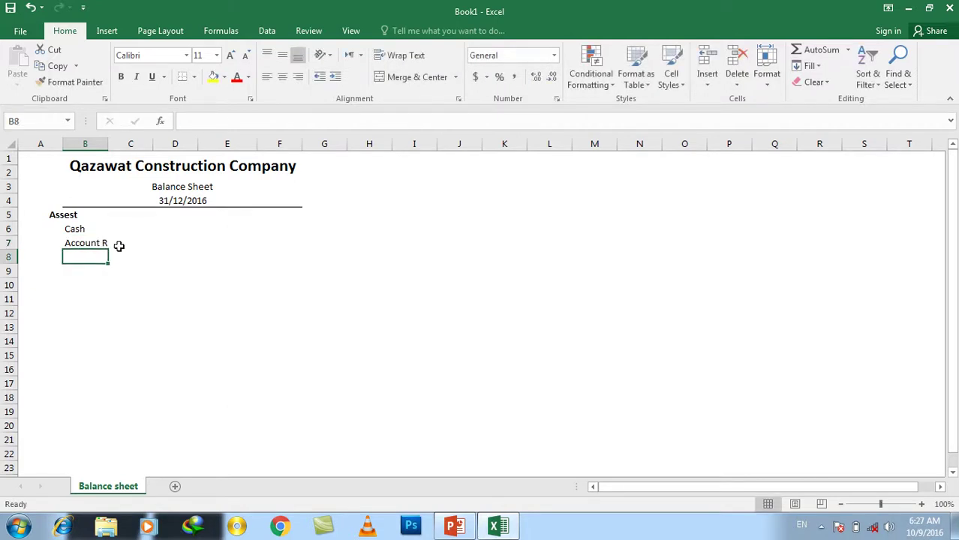
type("Lanf")
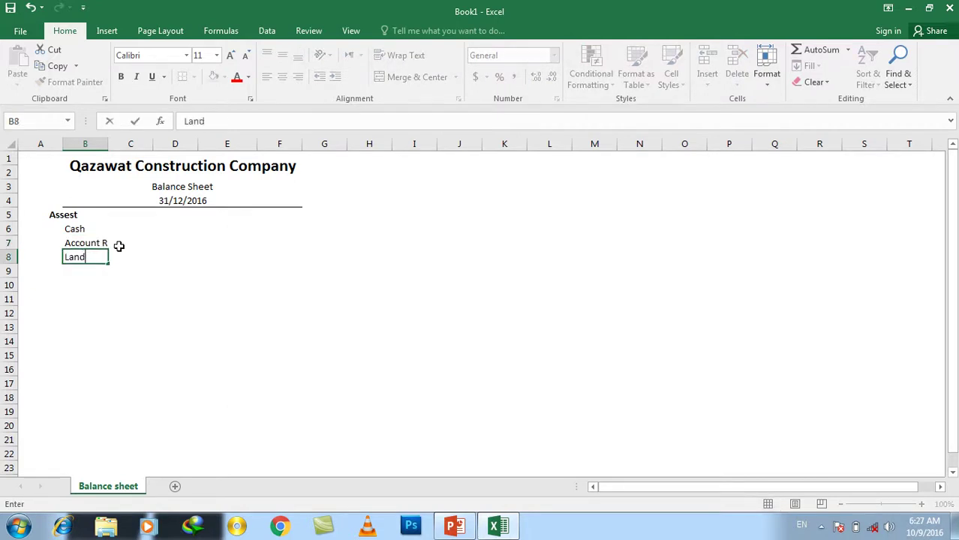
key("Return")
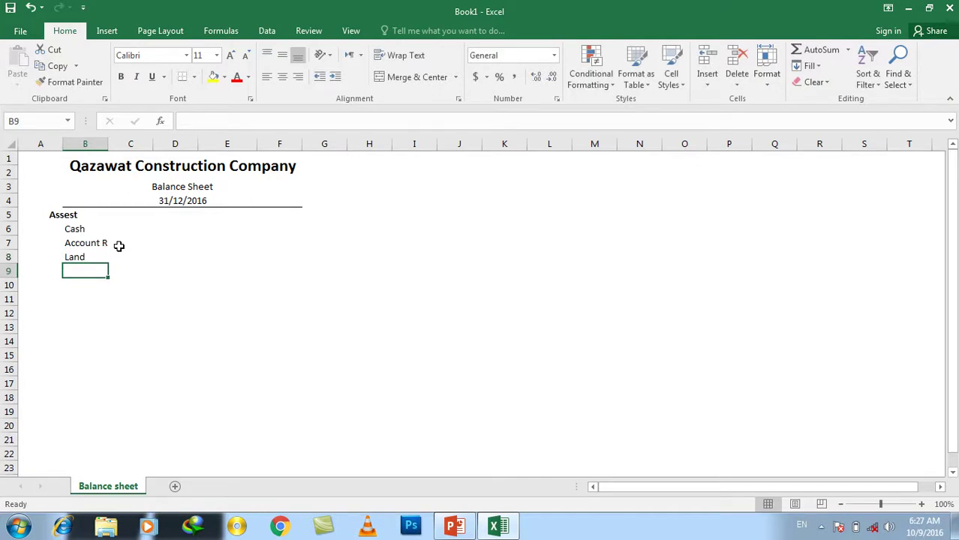
Enter Cash 26300 and Account R 3200 in D6:D7, checking the reference slide
left_click(156, 226)
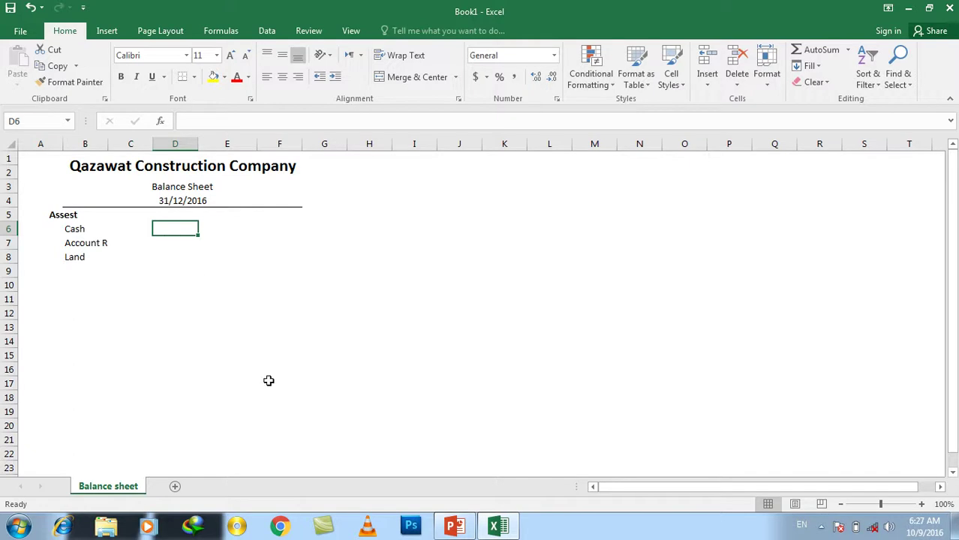
left_click(511, 530)
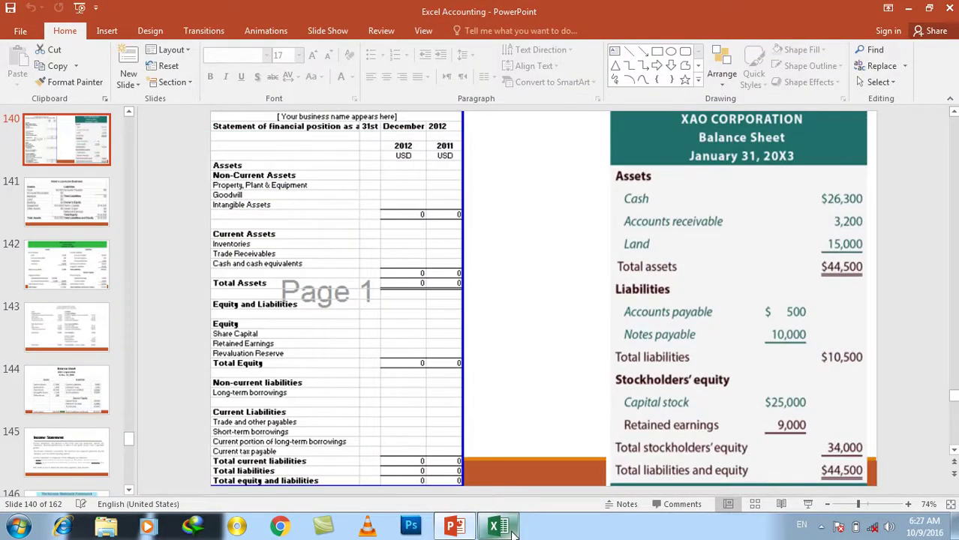
left_click(511, 530)
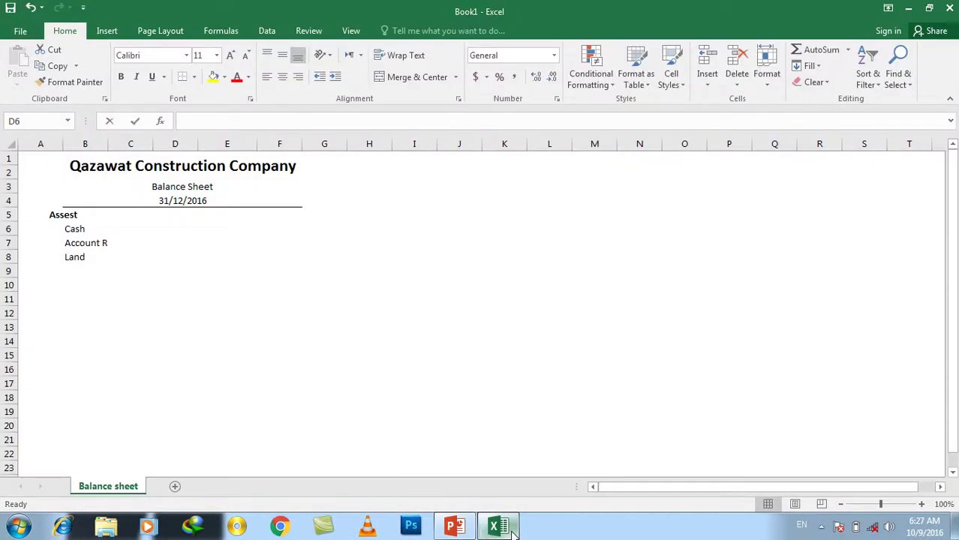
type("26300")
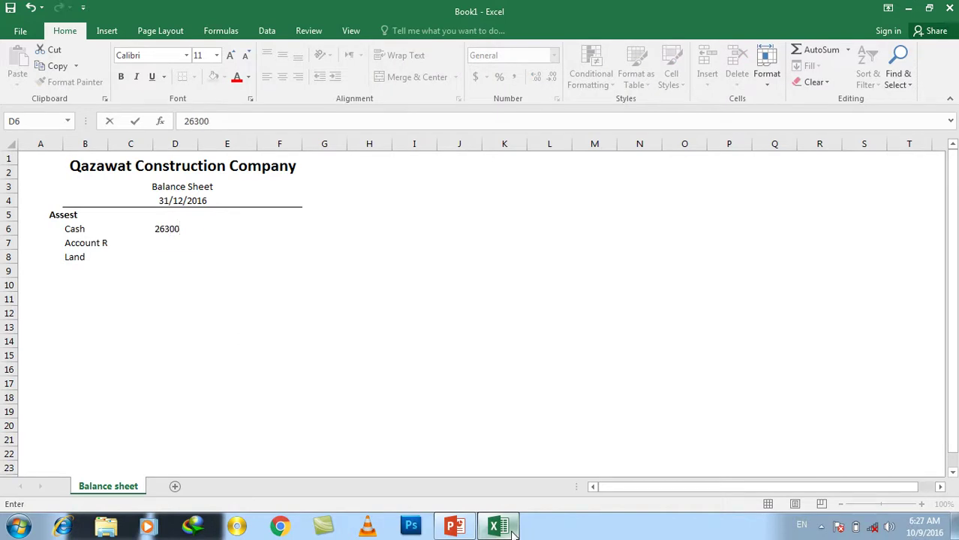
key("Return")
left_click(511, 529)
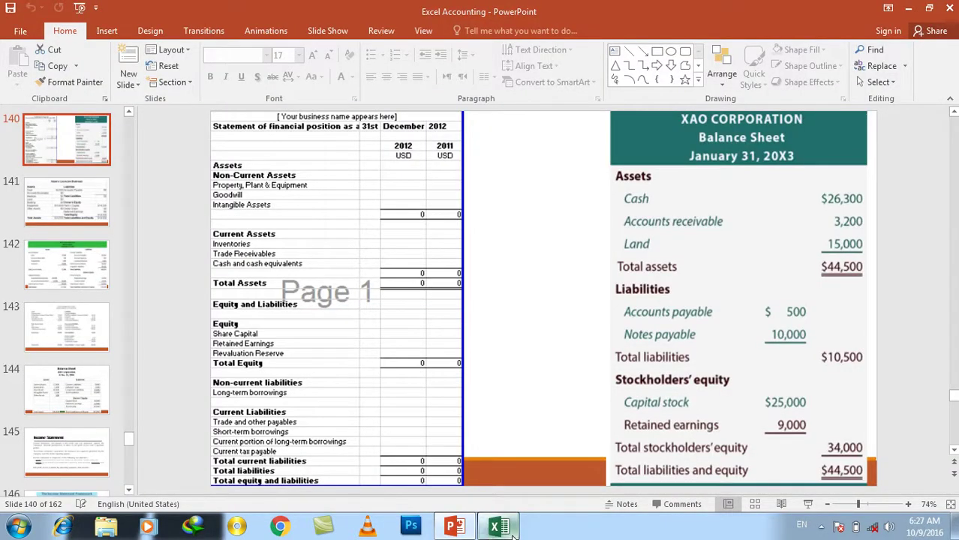
left_click(499, 527)
type("32")
key("Return")
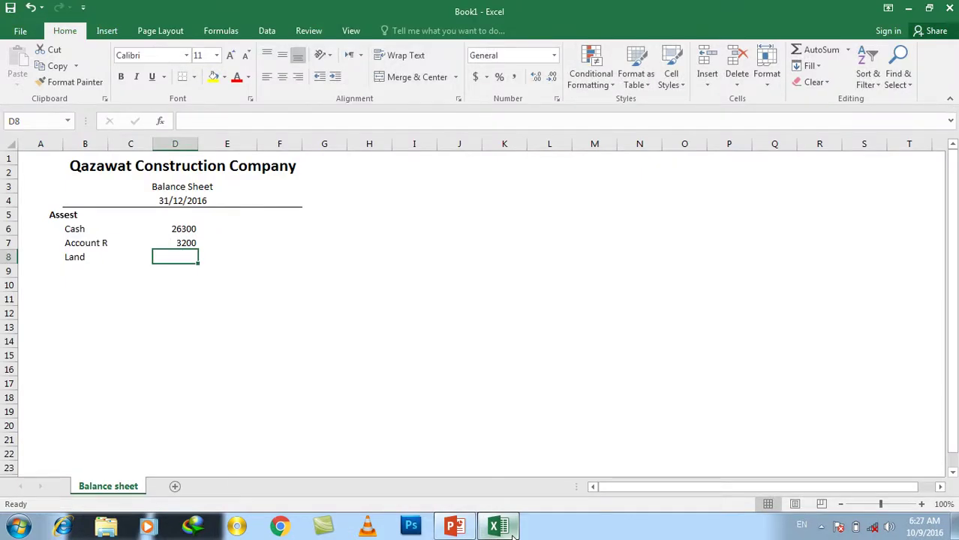
Enter the Land amount 15000 in D8 and move to A9
left_click(499, 528)
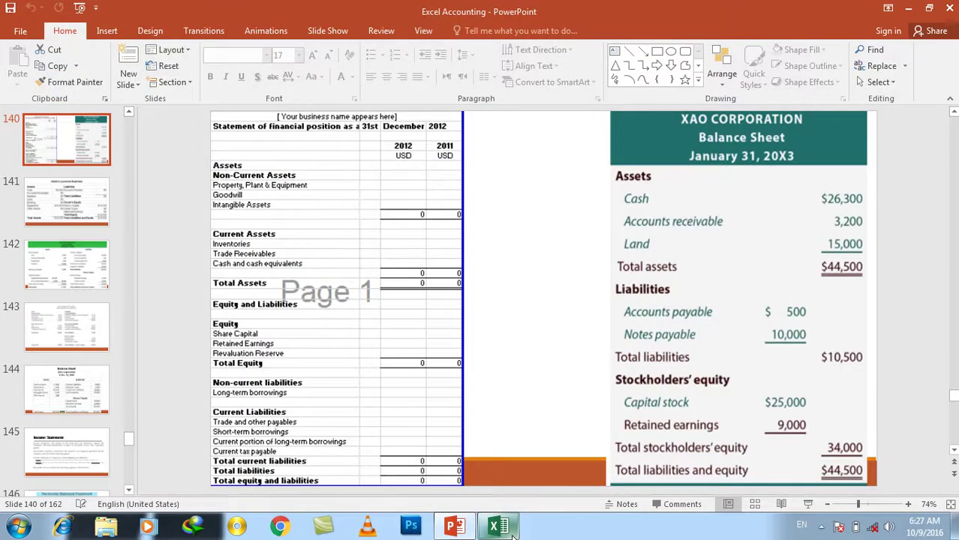
left_click(513, 530)
type("1500")
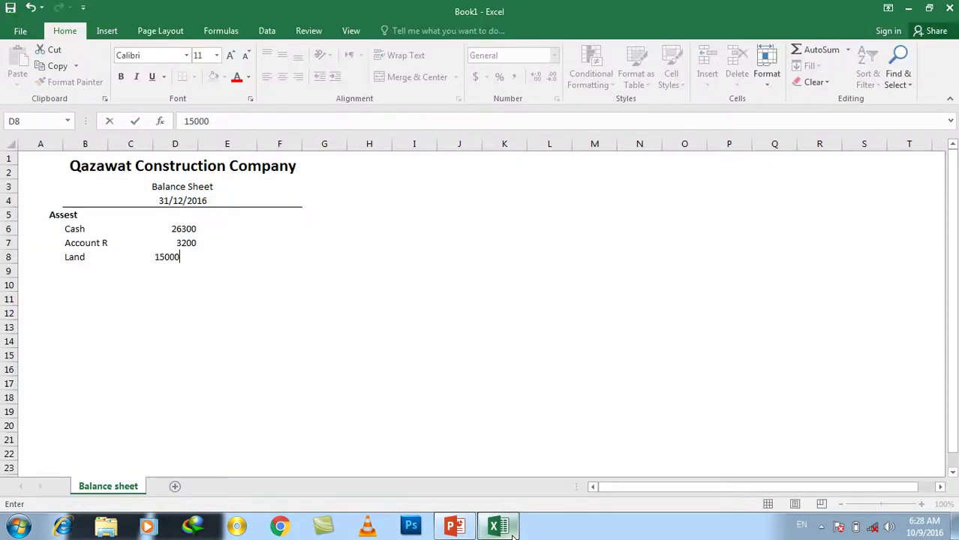
type("0")
key("Return")
key("Left")
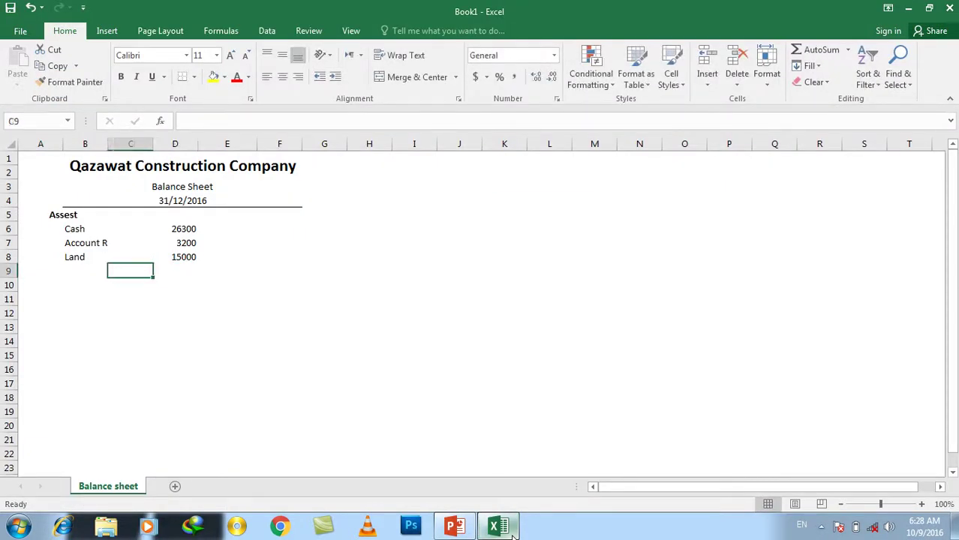
key("Left")
key("Left")
key("Right")
key("Left")
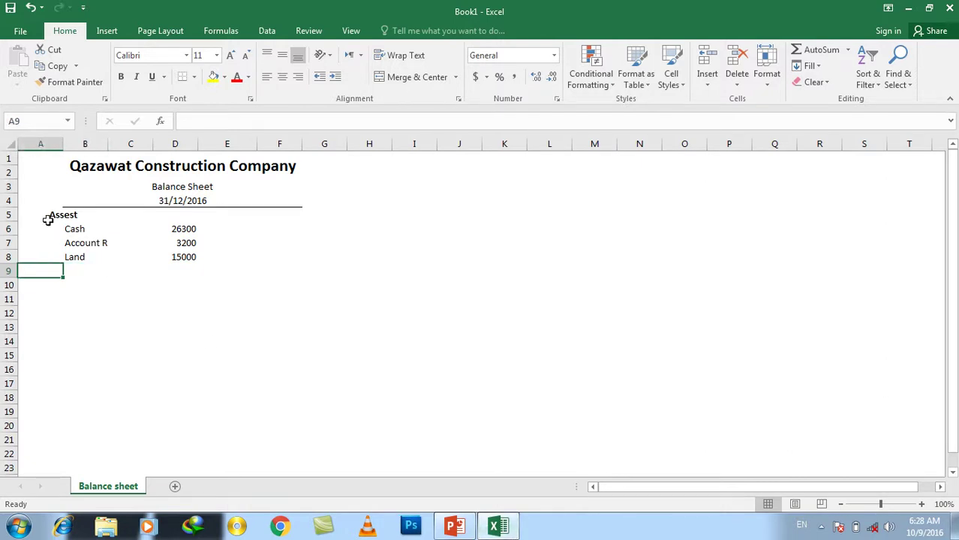
Merge and centre the Assest heading across A5:B5 with Alt+H, M, C
left_click_drag(47, 218, 87, 217)
key("alt+h")
key("m")
key("c")
Add a bold 'Total Asset' label in merged cells A9:B9
left_click_drag(49, 273, 83, 270)
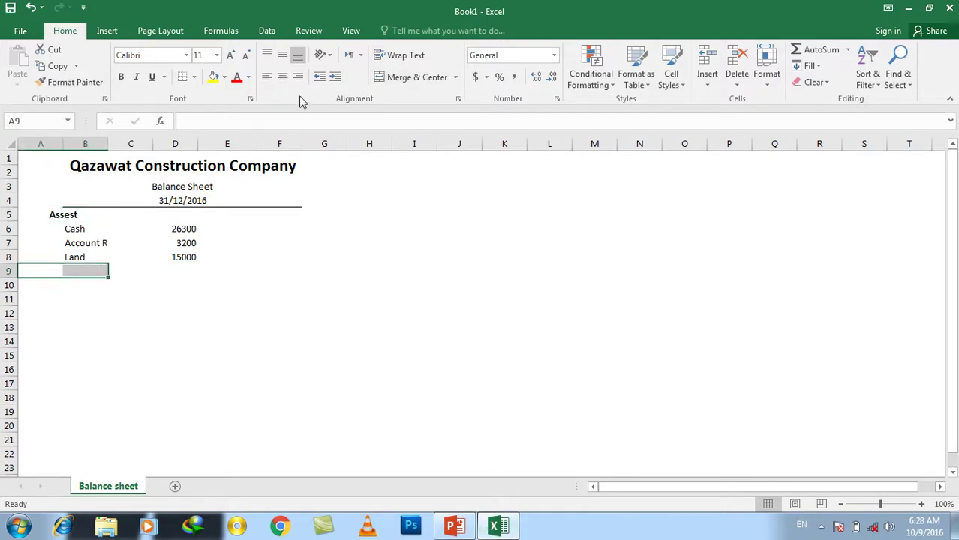
left_click(383, 77)
type("Total Assest")
key("BackSpace")
key("BackSpace")
type("r")
key("BackSpace")
type("t")
key("Return")
left_click(88, 269)
left_click(121, 77)
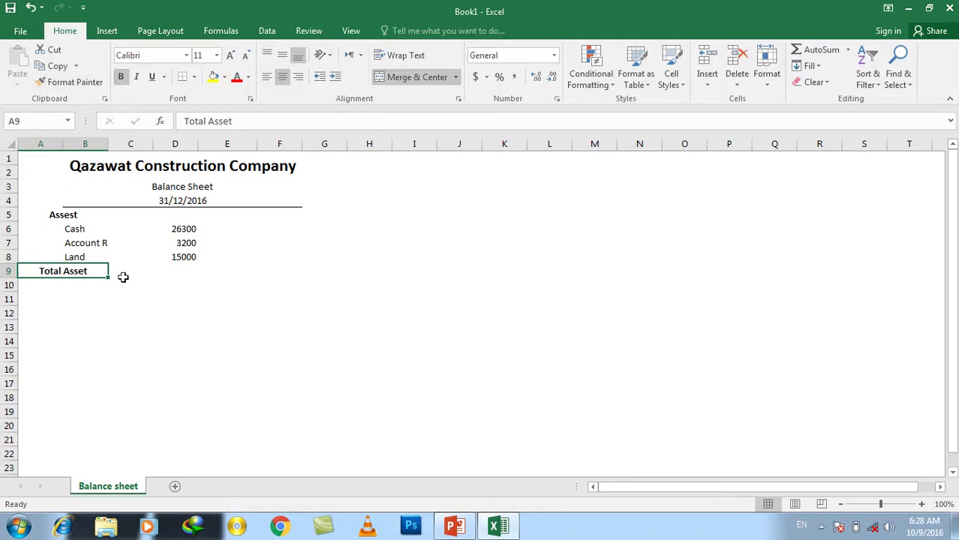
left_click(157, 295)
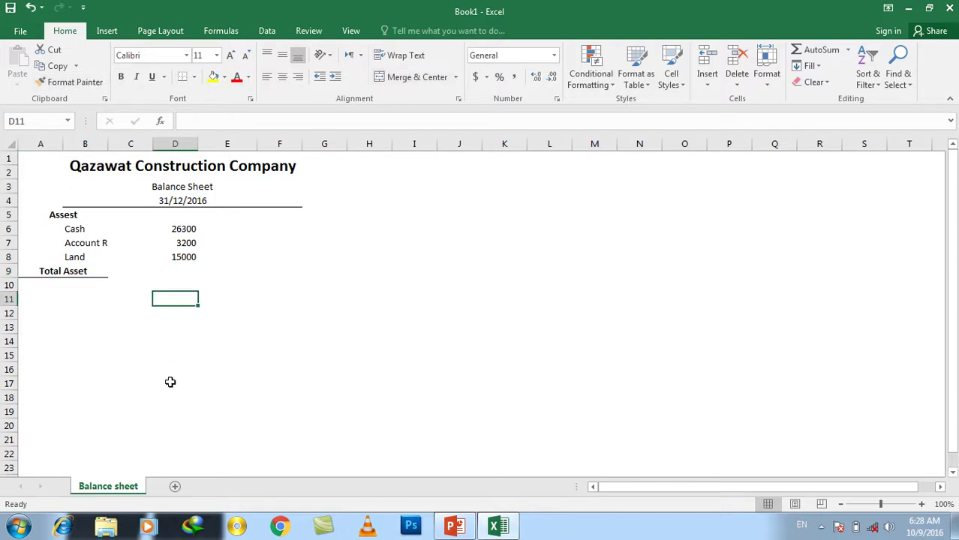
Put a top border above the Total Asset label and total cell D9
left_click(88, 273)
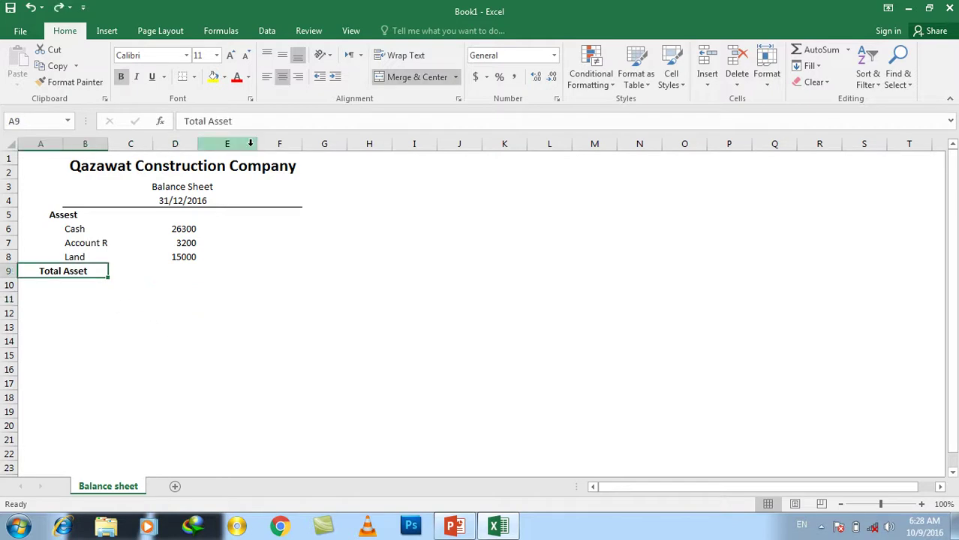
left_click(193, 77)
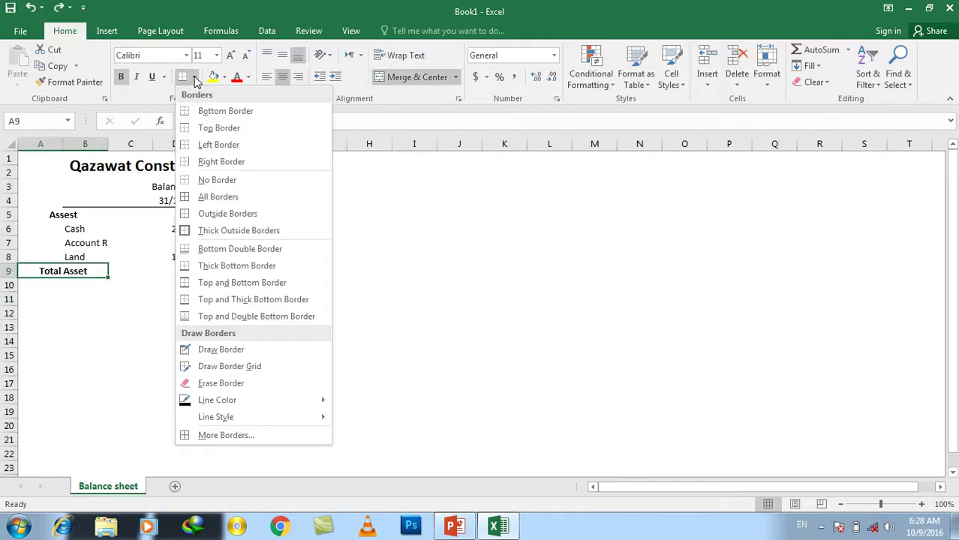
left_click(212, 129)
left_click(189, 325)
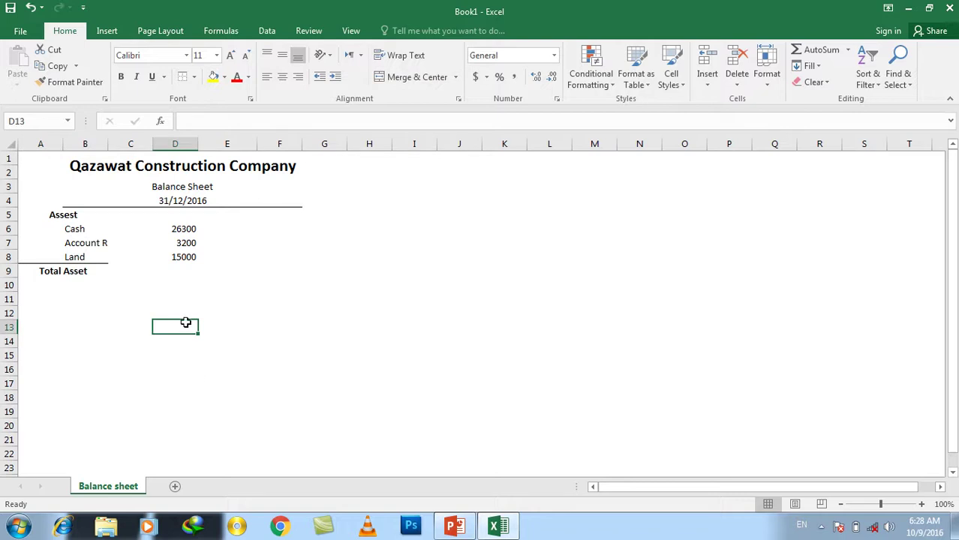
left_click(180, 271)
left_click(182, 77)
left_click_drag(225, 342, 240, 352)
Total the three asset amounts in D9 with =SUM(D6:D8), giving 44500
left_click(183, 272)
key("alt+equal")
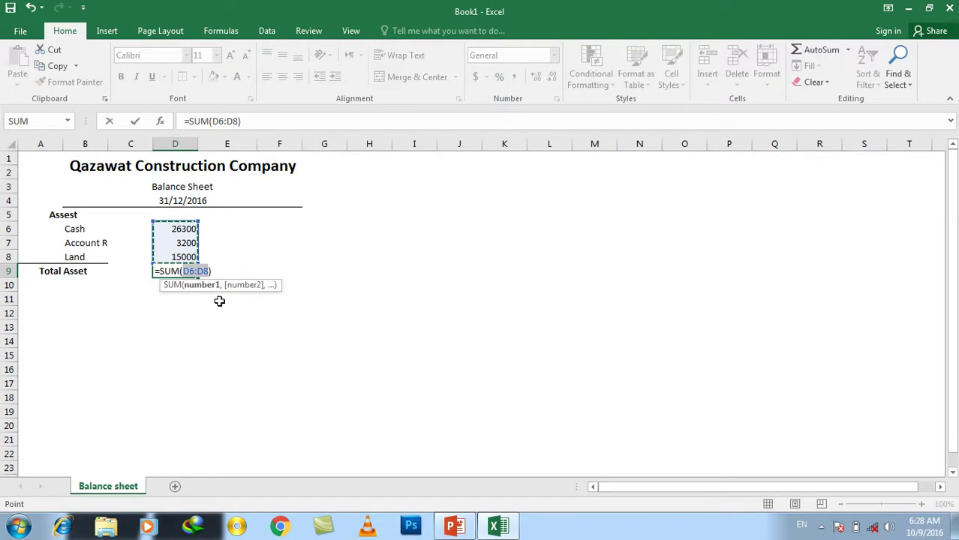
key("Escape")
type("=sum(")
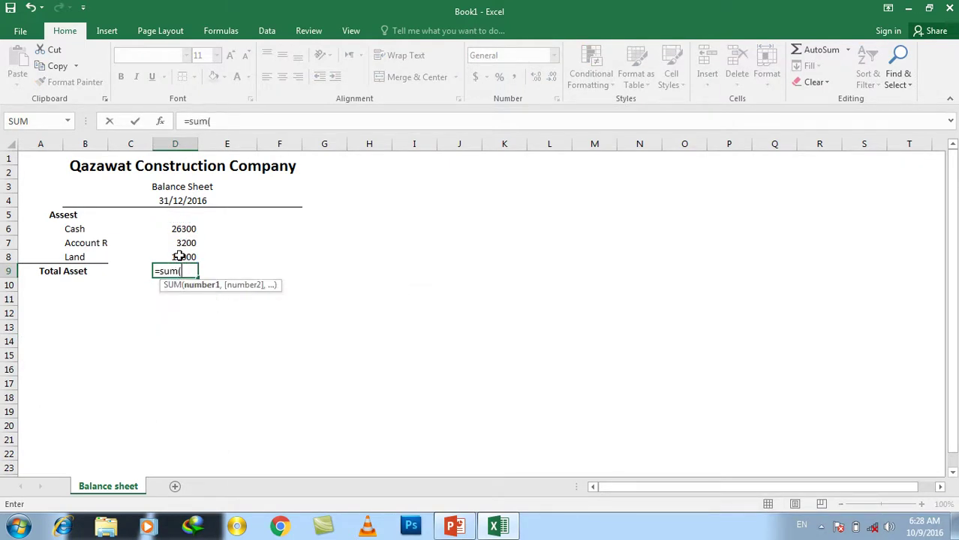
left_click_drag(181, 257, 175, 231)
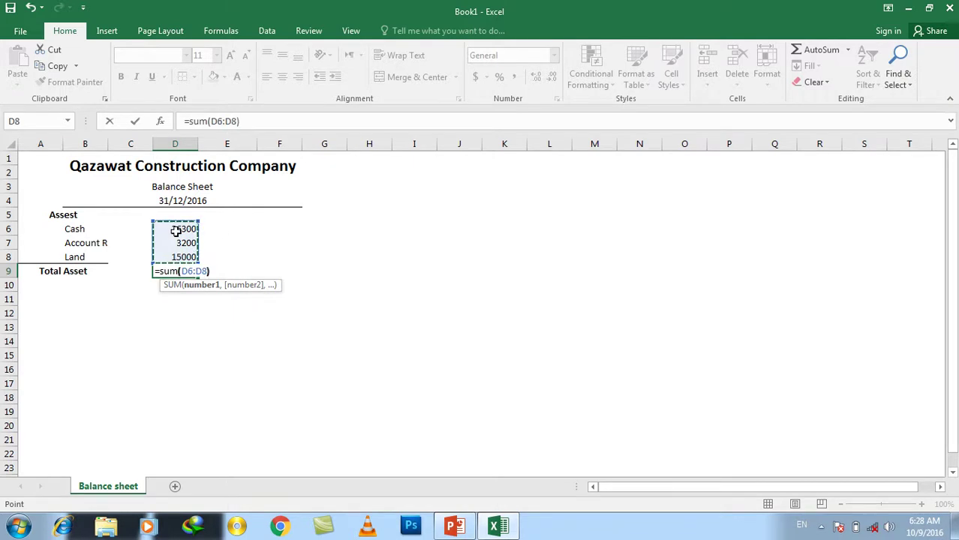
key("Return")
left_click(190, 270)
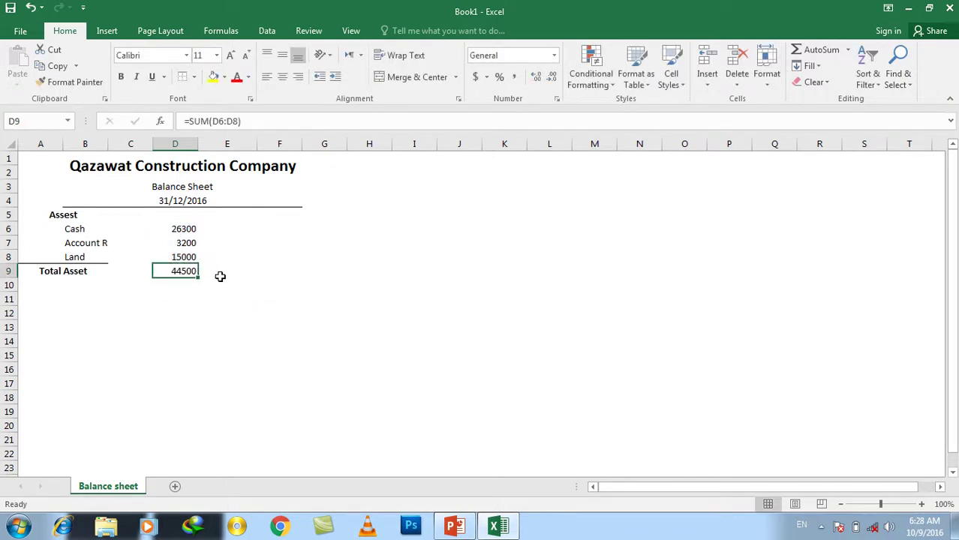
Format amounts D6:D9 as Accounting with no decimal places
left_click_drag(176, 229, 176, 271)
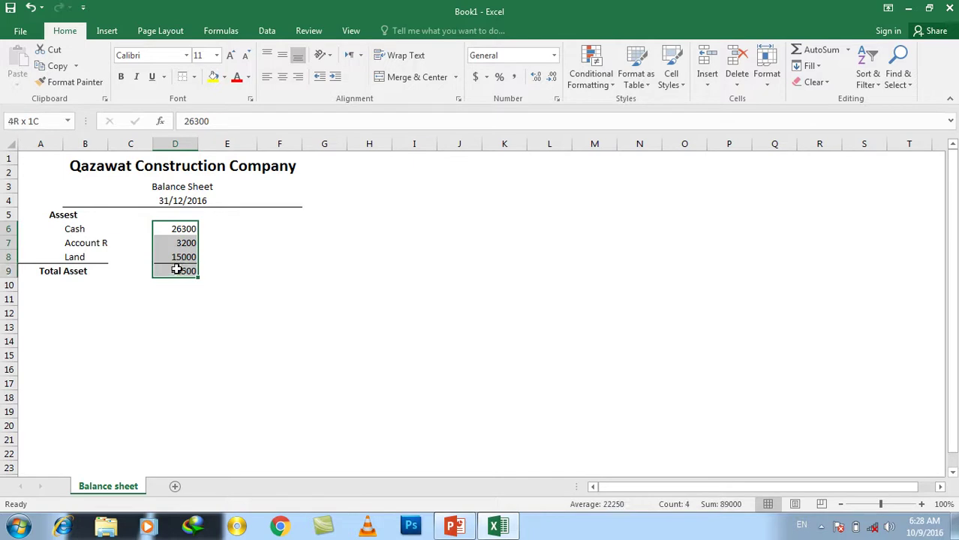
left_click(476, 78)
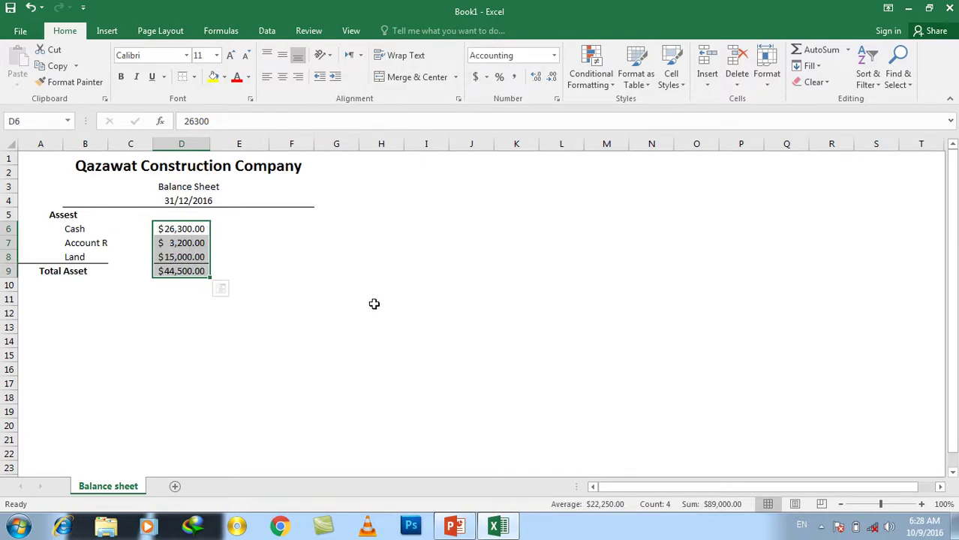
left_click(537, 81)
left_click(553, 80)
left_click(556, 81)
left_click(556, 81)
left_click(367, 284)
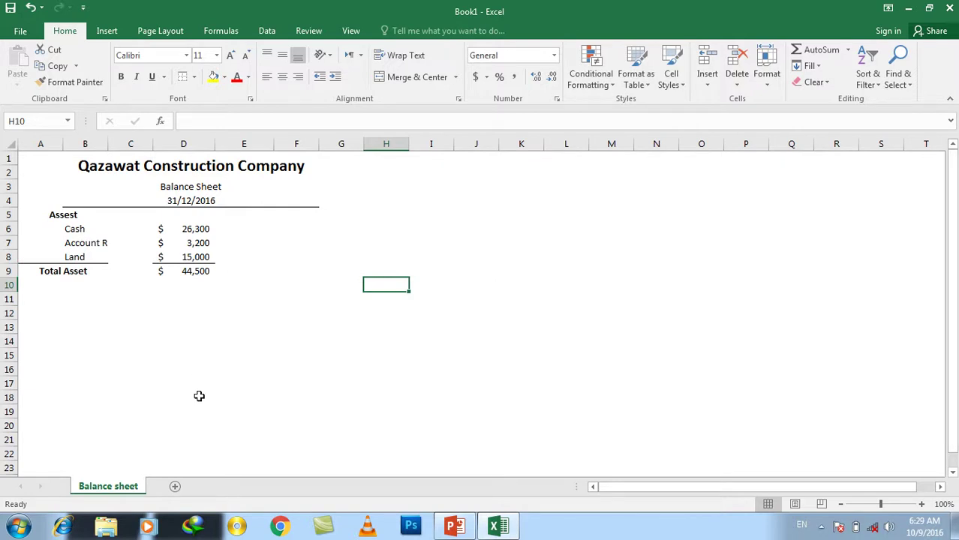
Add a bold 'Liability' heading merged across A11:B11
left_click(64, 299)
left_click(46, 300)
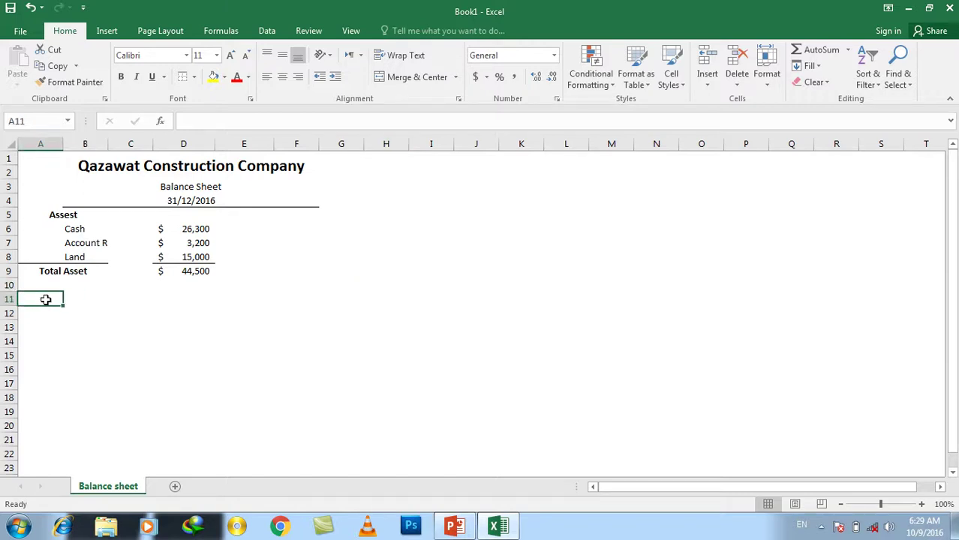
left_click_drag(46, 299, 77, 299)
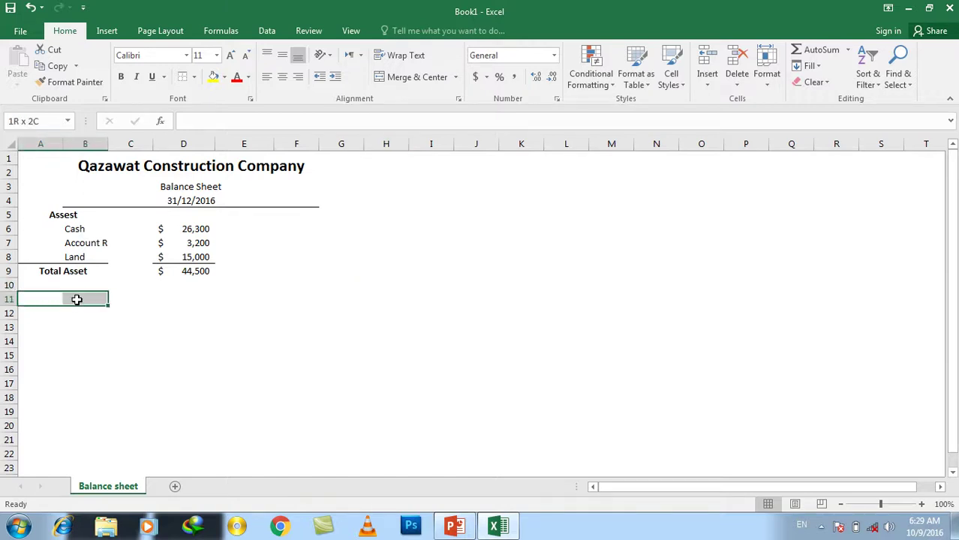
left_click(413, 78)
type("Liability")
key("Return")
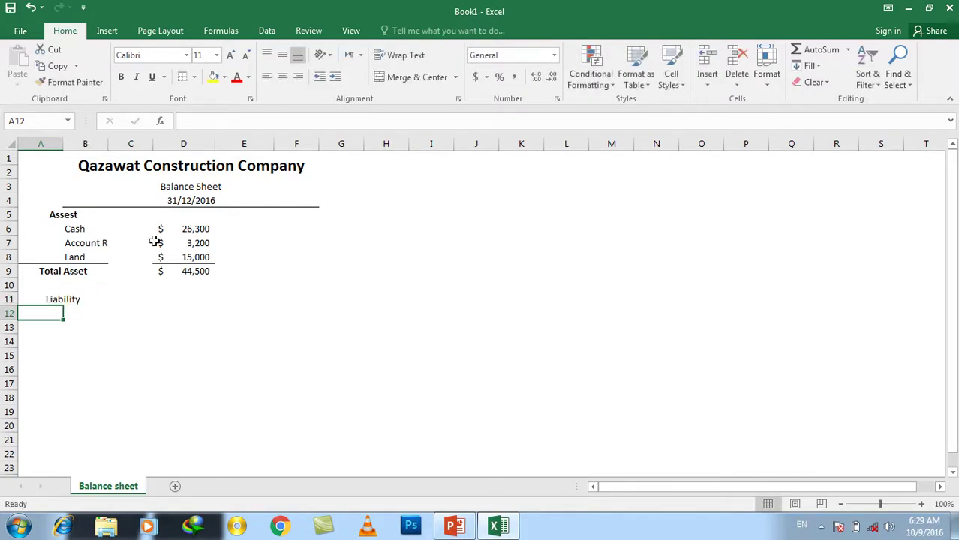
left_click(85, 300)
left_click(121, 78)
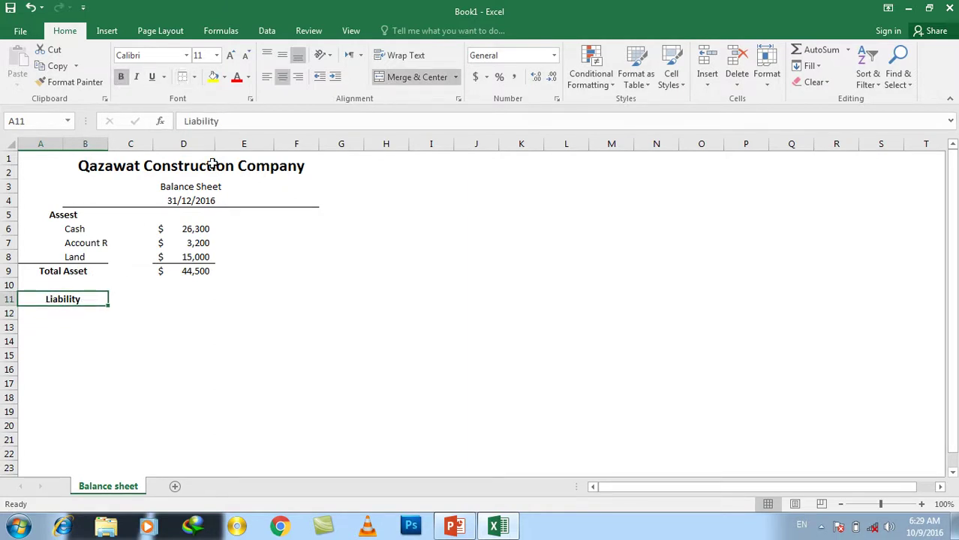
Underline the Assest and Liability headings with bottom borders
left_click(51, 217)
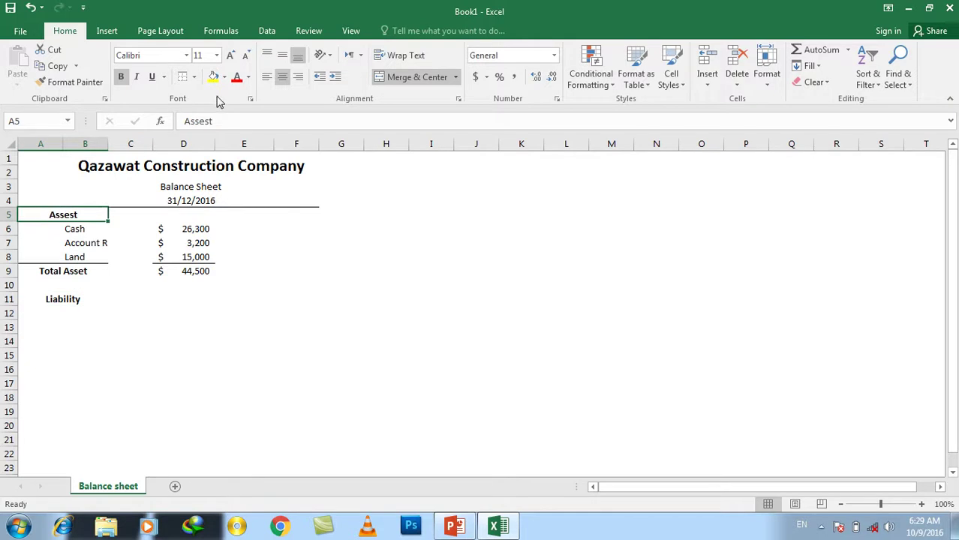
left_click(194, 77)
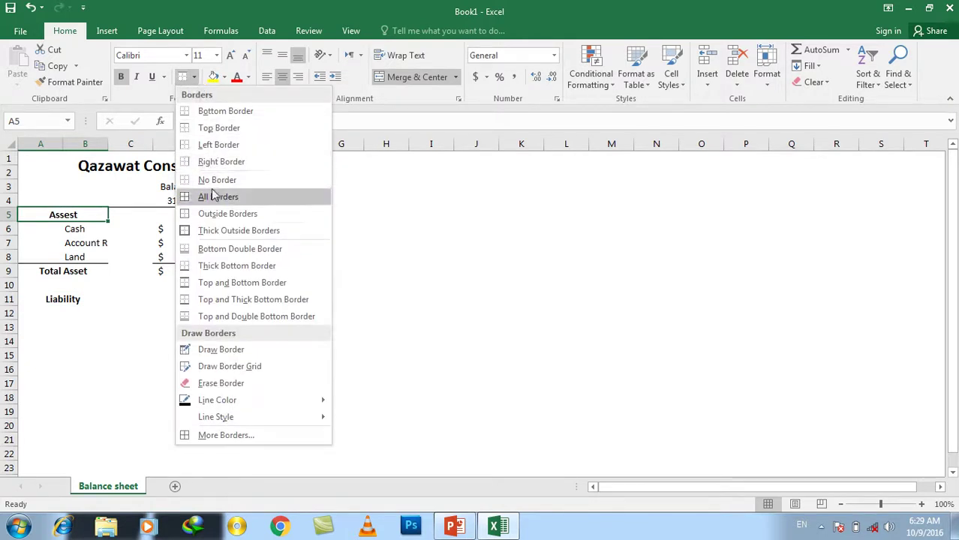
left_click(219, 111)
left_click(227, 326)
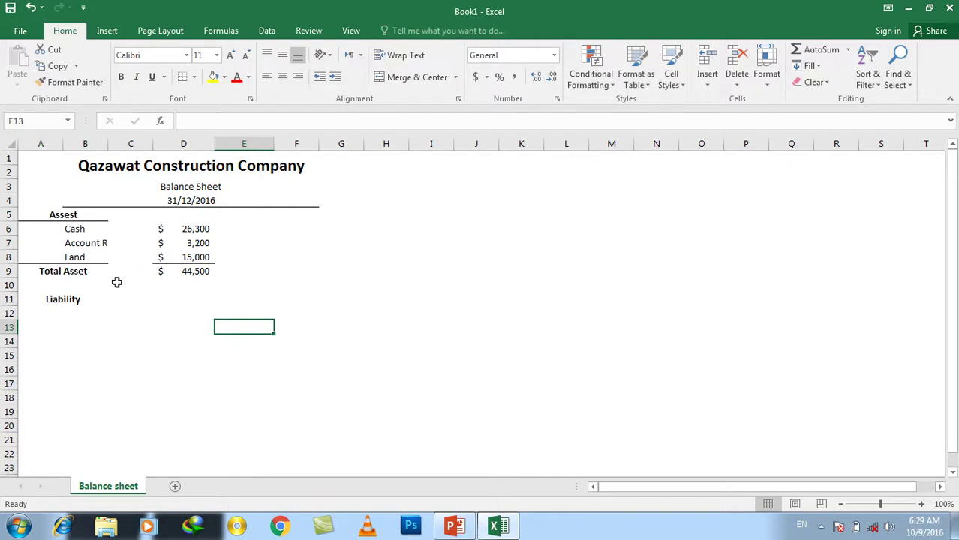
left_click(68, 299)
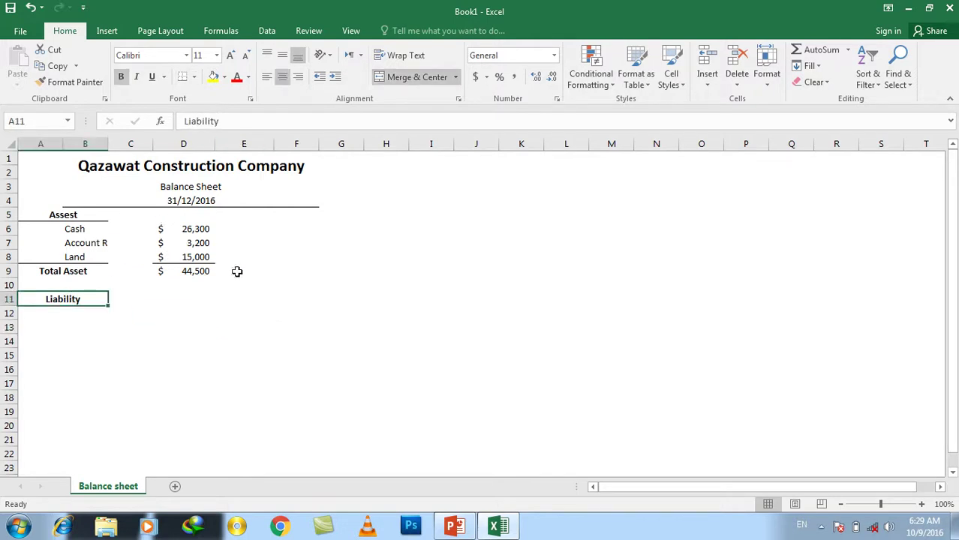
left_click(183, 78)
left_click(255, 324)
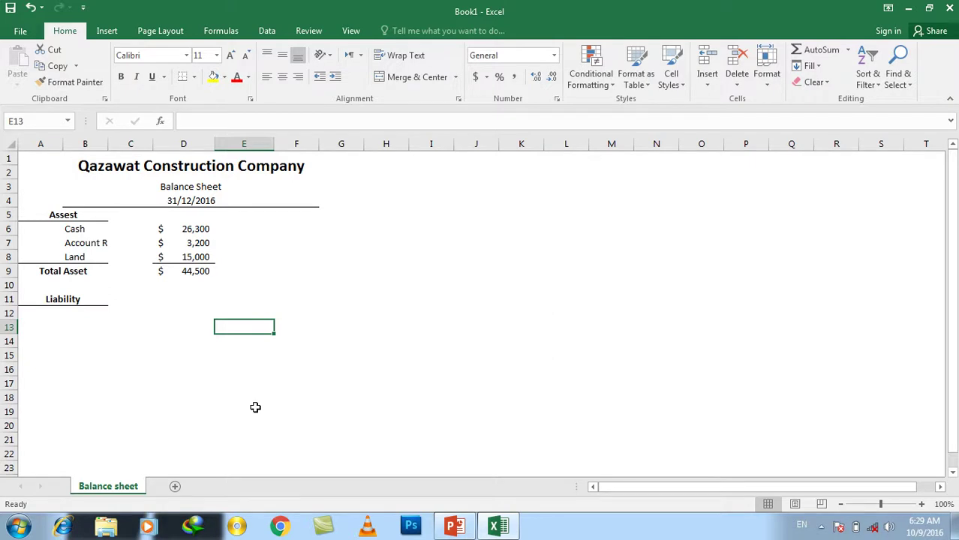
left_click(87, 316)
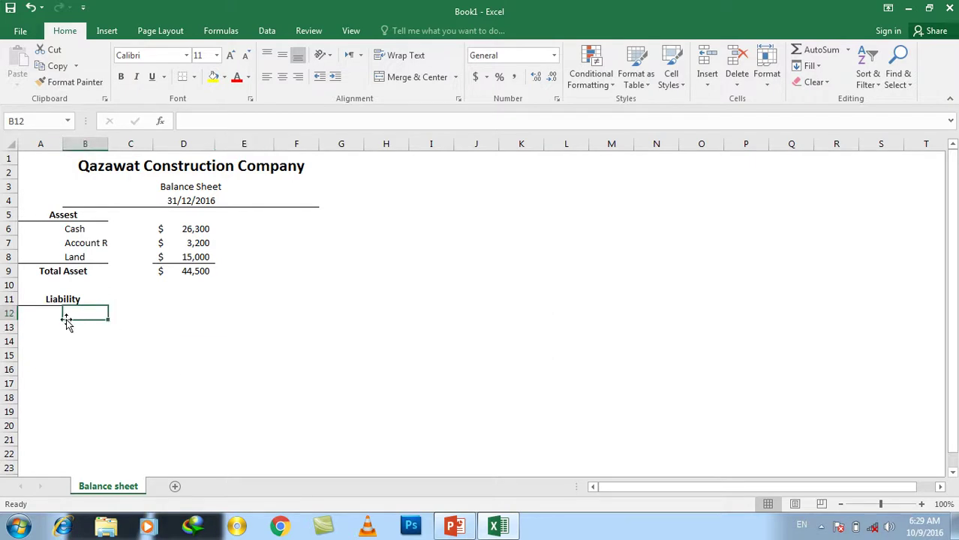
left_click(59, 316)
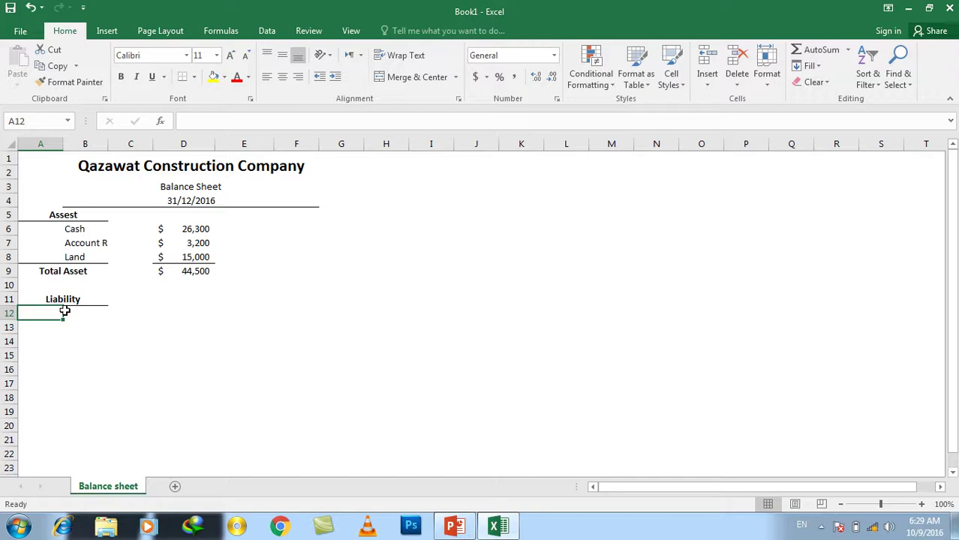
left_click(80, 310)
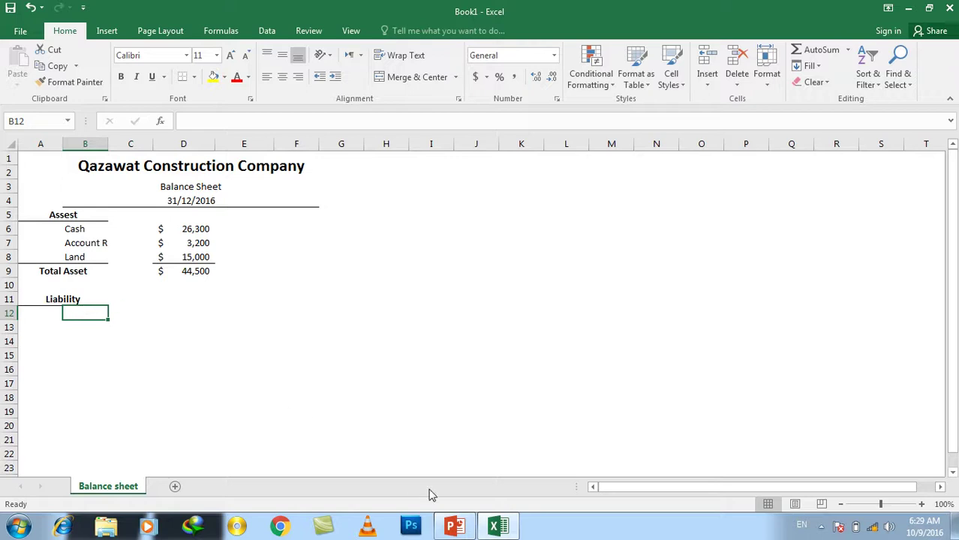
left_click(454, 526)
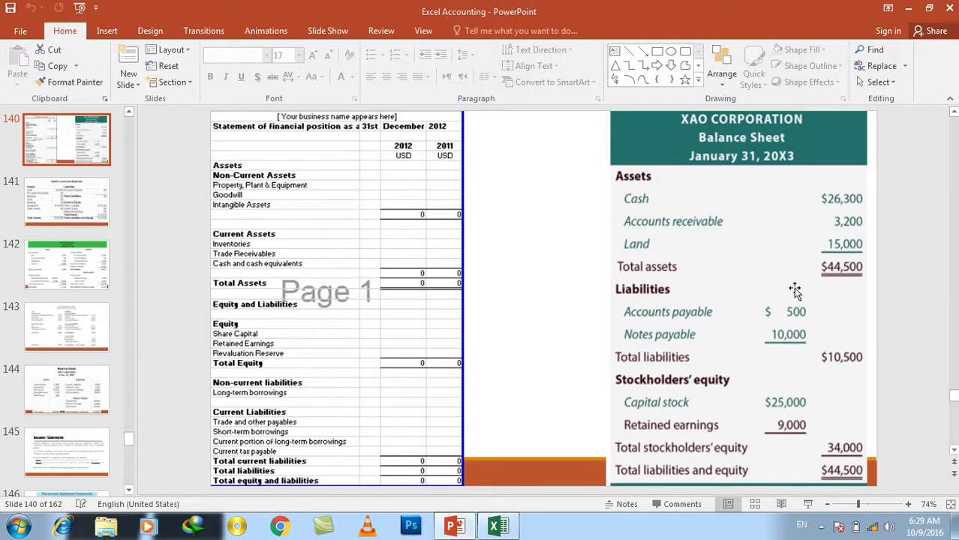
left_click(498, 526)
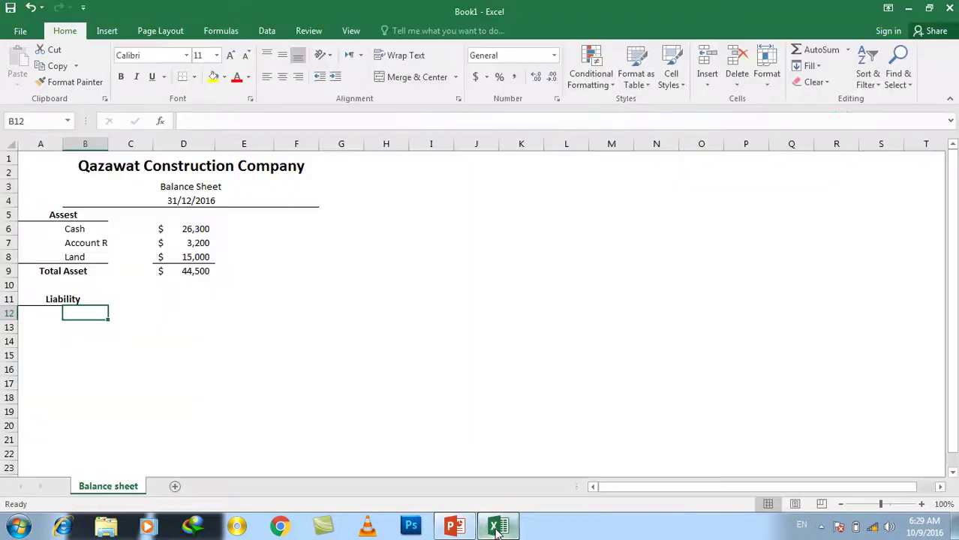
left_click(497, 529)
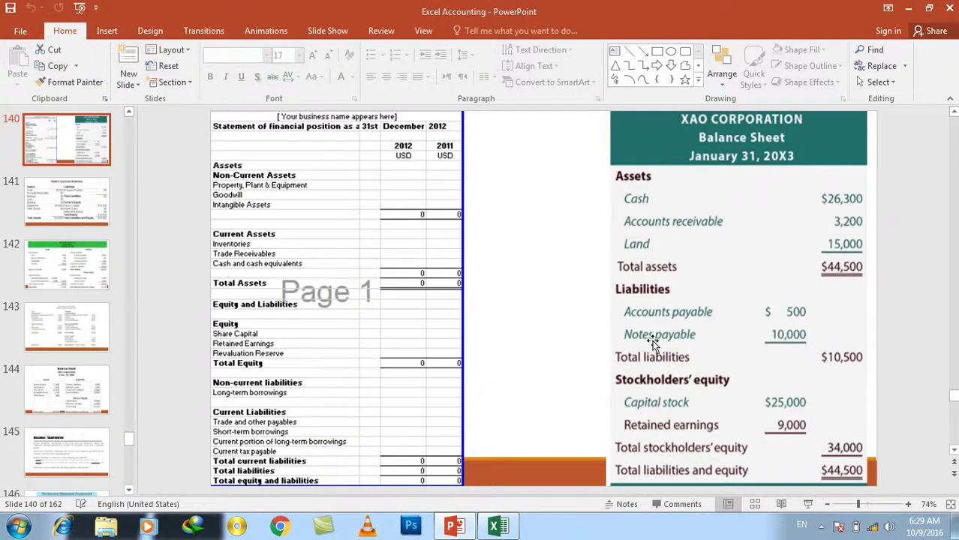
left_click(500, 528)
left_click(501, 528)
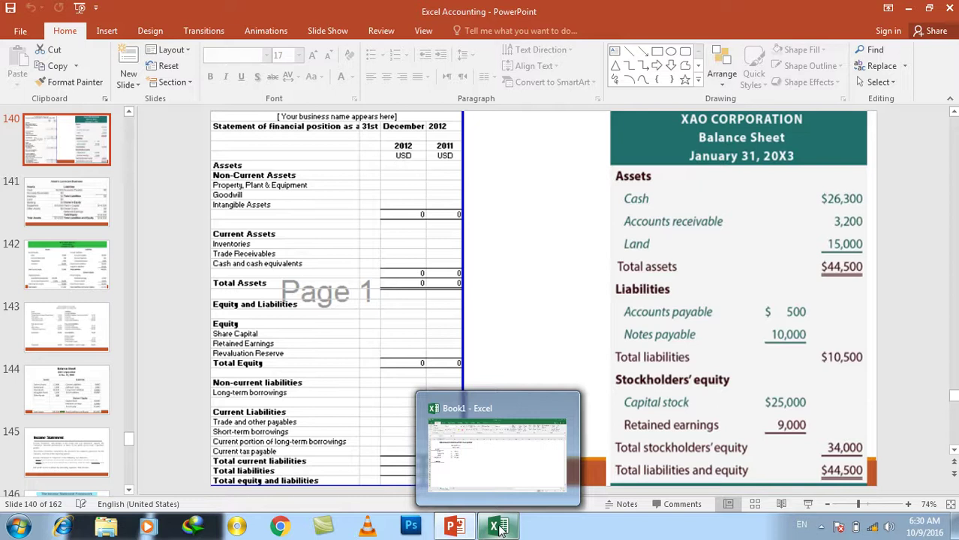
Rename the 'Liability' heading to 'Liabilities'
left_click(498, 527)
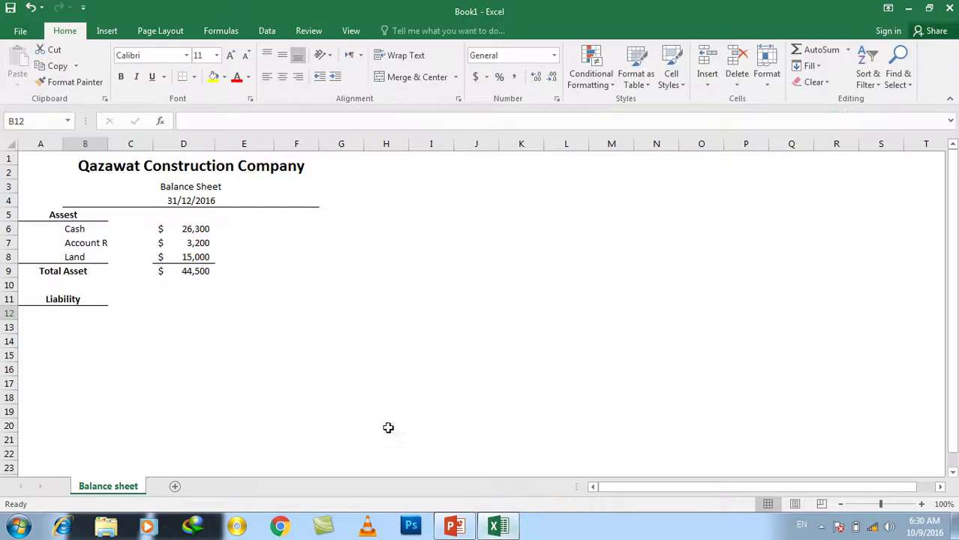
left_click(84, 298)
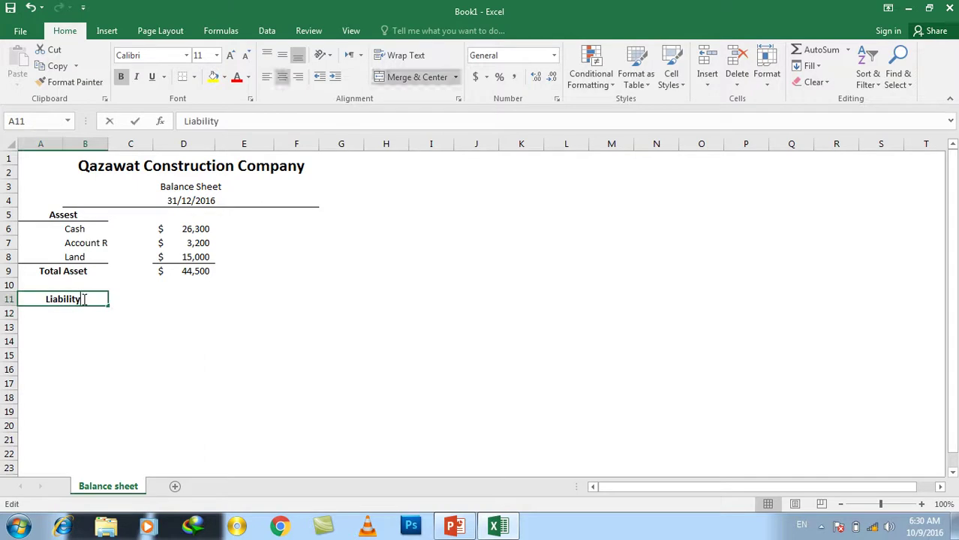
double_click(94, 300)
key("BackSpace")
type("ies")
key("Return")
List Account Payable and Note Payable in B12:B13
left_click(97, 316)
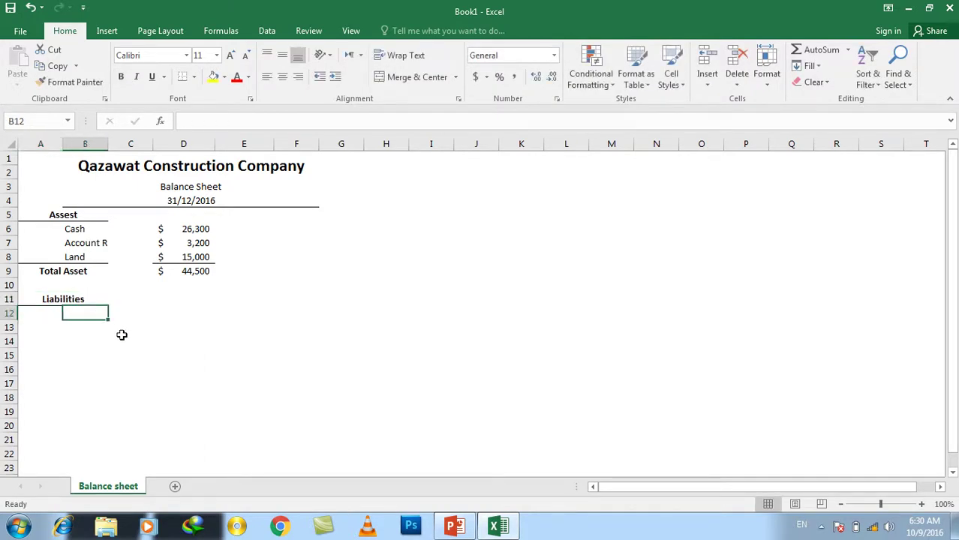
type("Account Payable")
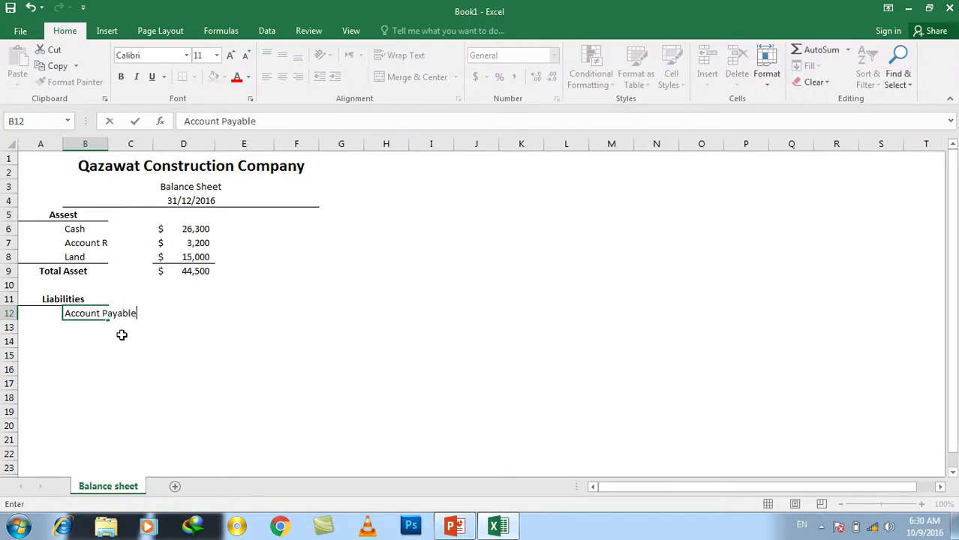
key("Return")
type("Note P")
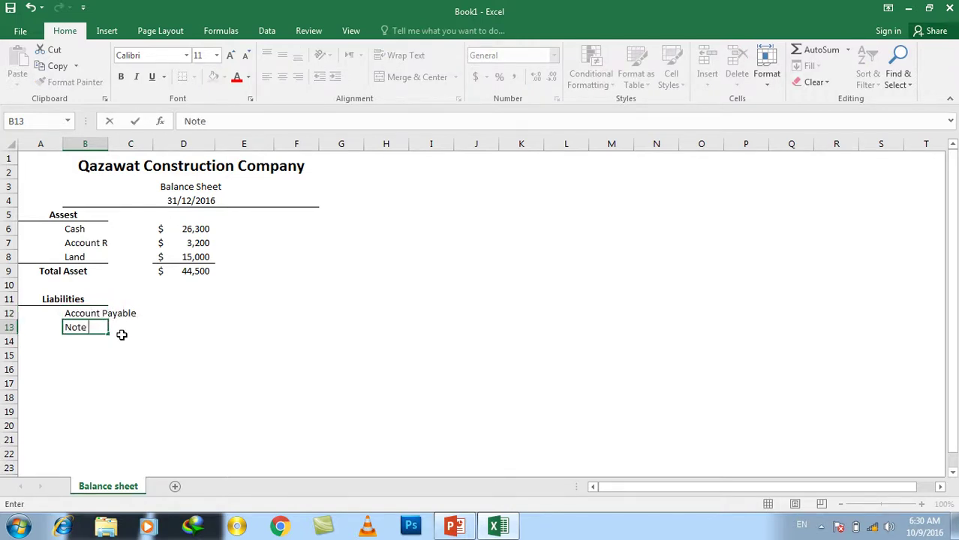
type("ayable")
key("Return")
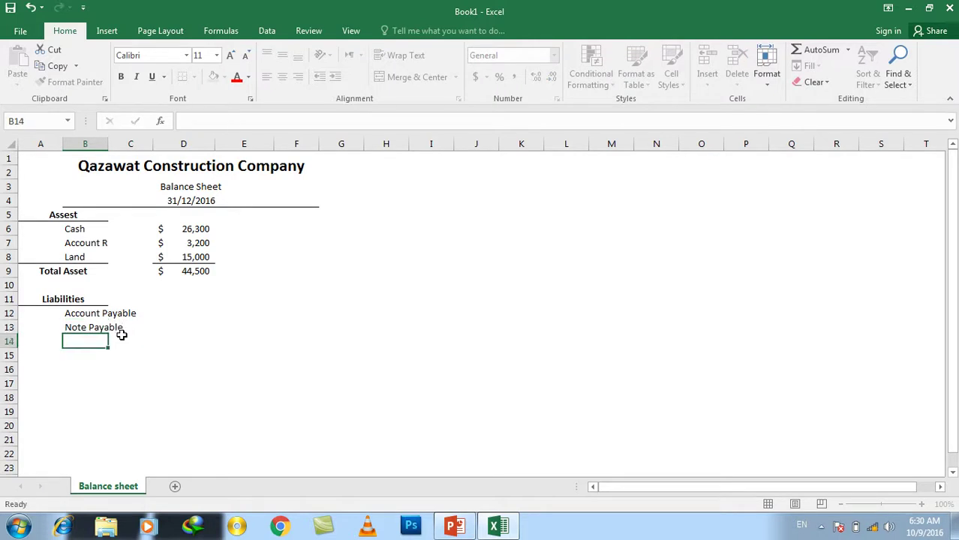
Enter amounts 500 and 10000 for the two liabilities in D12:D13
key("Right")
key("Up")
key("Up")
key("Right")
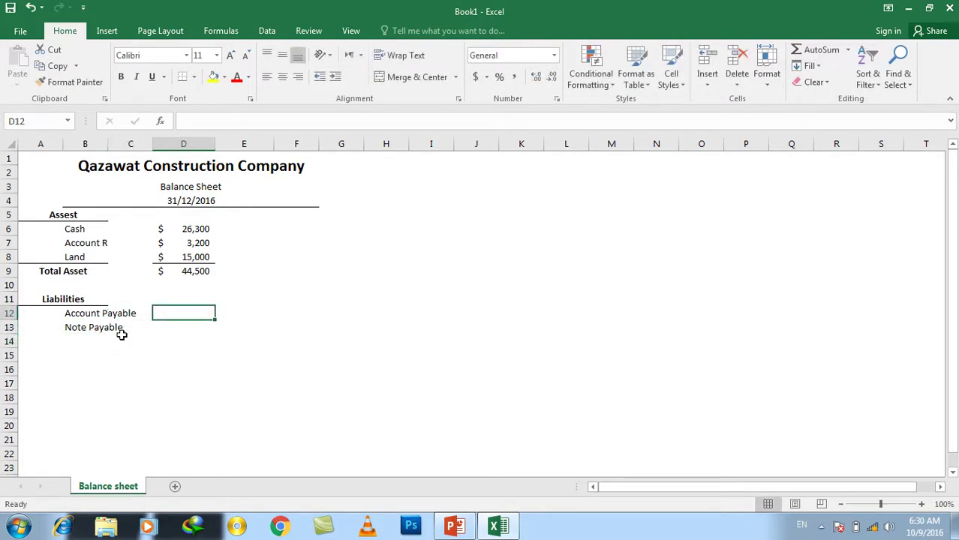
type("500")
key("Return")
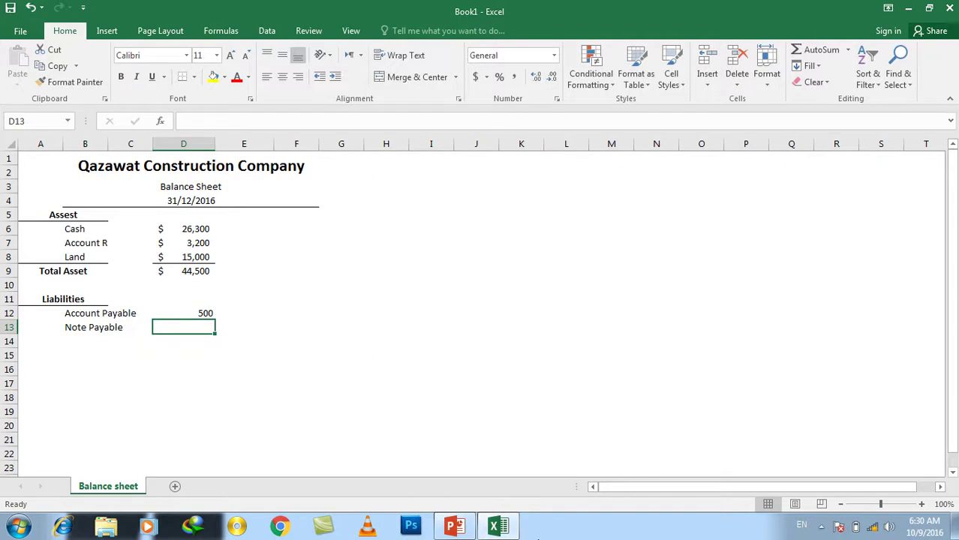
left_click(493, 530)
left_click(493, 530)
type("10000")
key("Return")
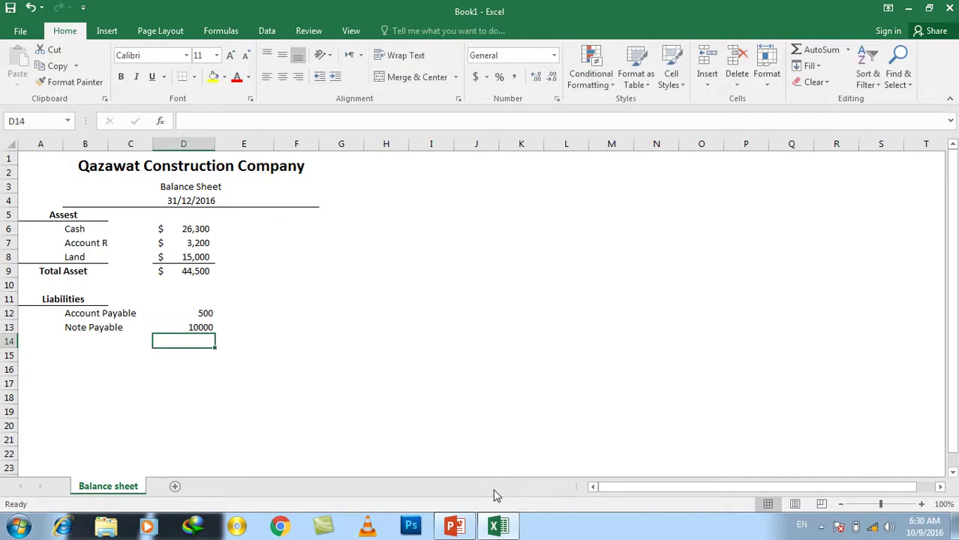
key("Left")
key("Left")
key("Left")
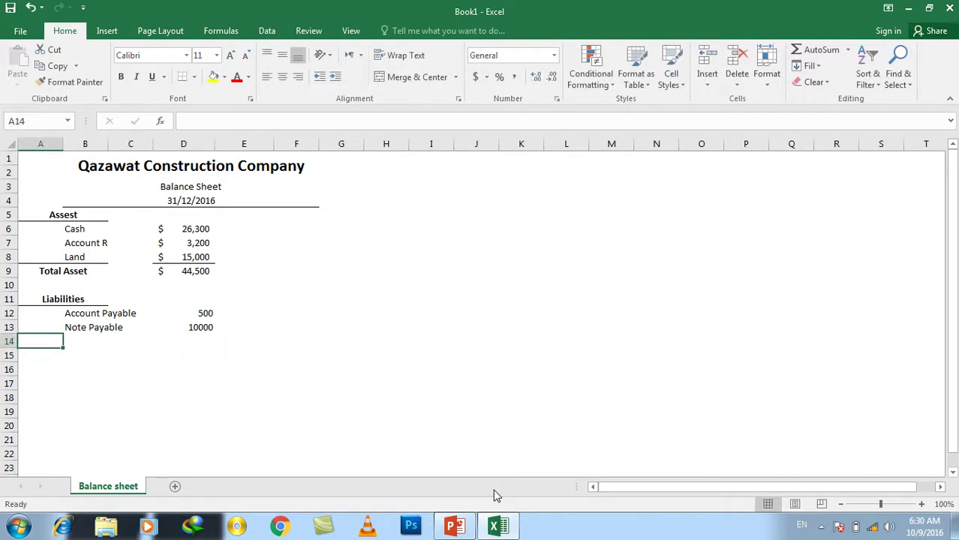
key("shift+Right")
key("shift+Right")
key("shift+Left")
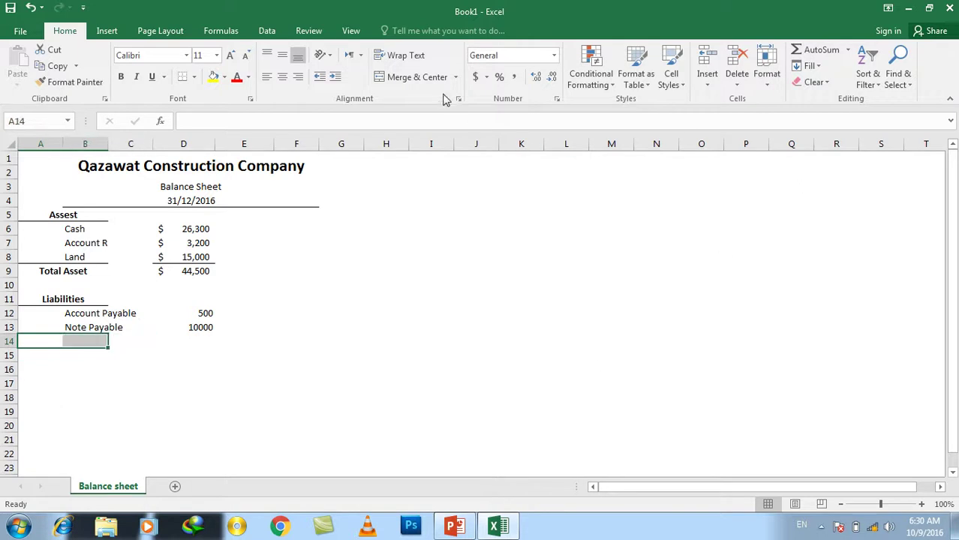
Add a bold 'Total Laibilities' label merged across A14:B14
left_click(422, 80)
type("Total")
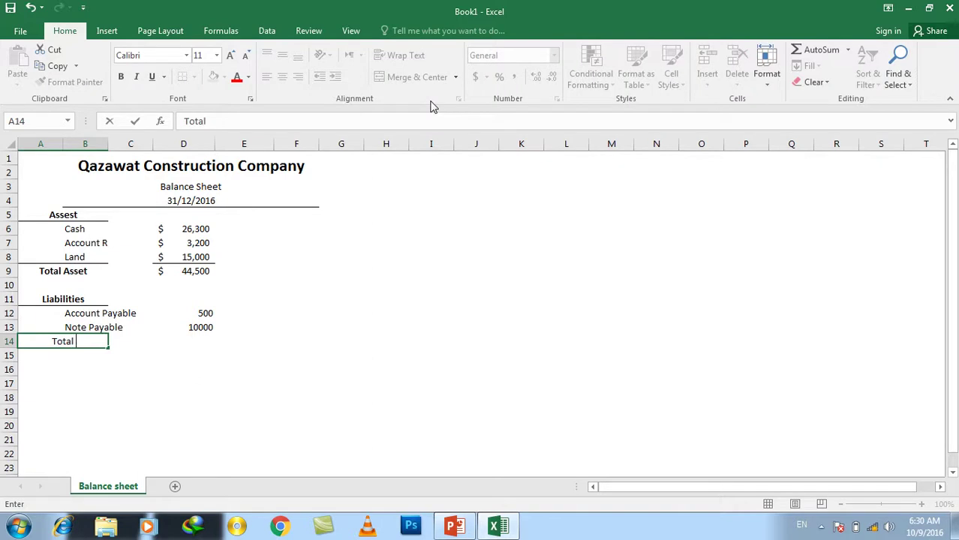
type(" Lai")
type("bilities")
key("Return")
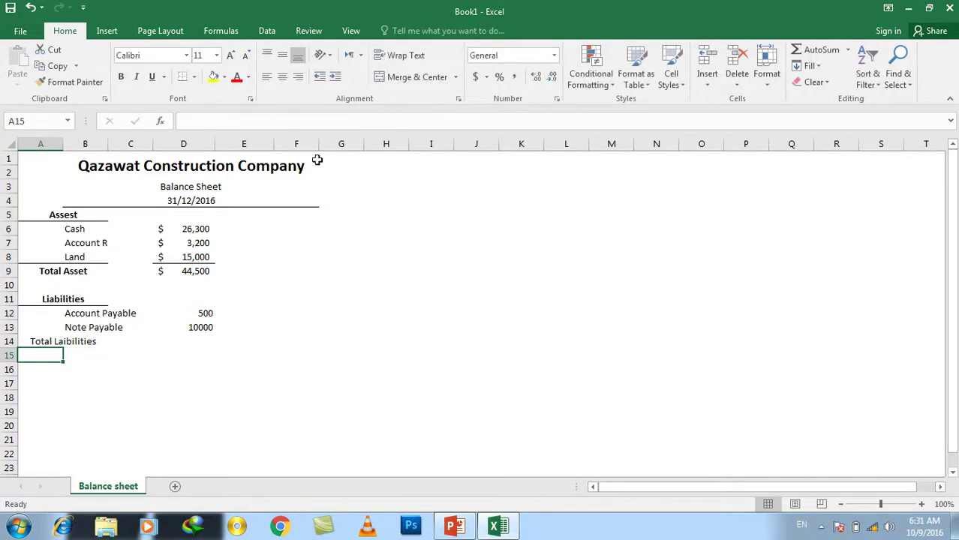
left_click(102, 341)
left_click(123, 77)
left_click(194, 78)
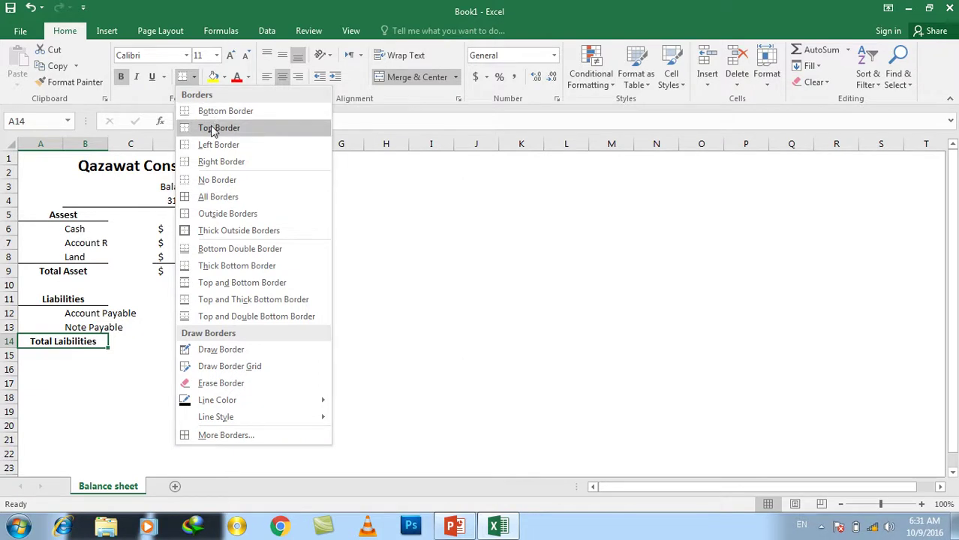
key("Escape")
left_click(203, 425)
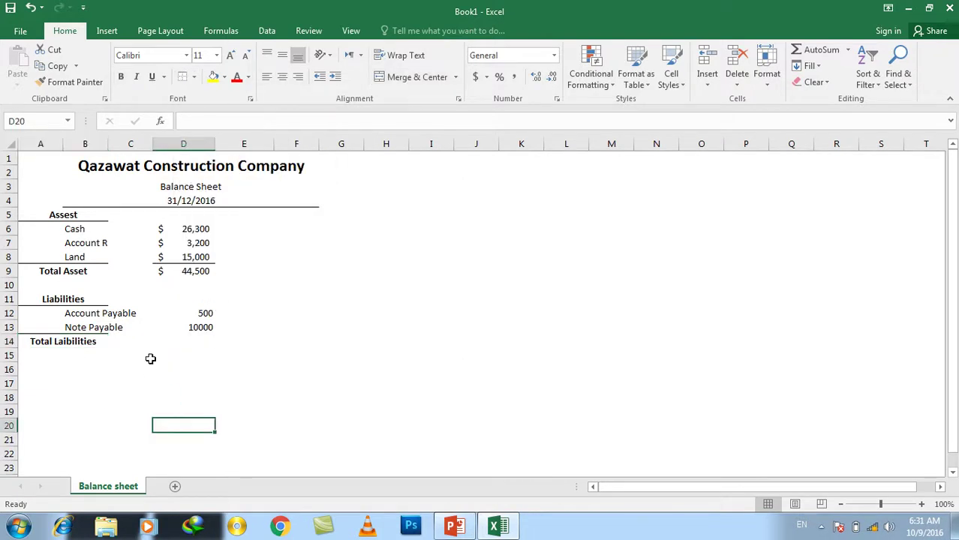
Sum D12:D13 in D14 to 10500 and bold both the liability and asset totals
left_click(187, 343)
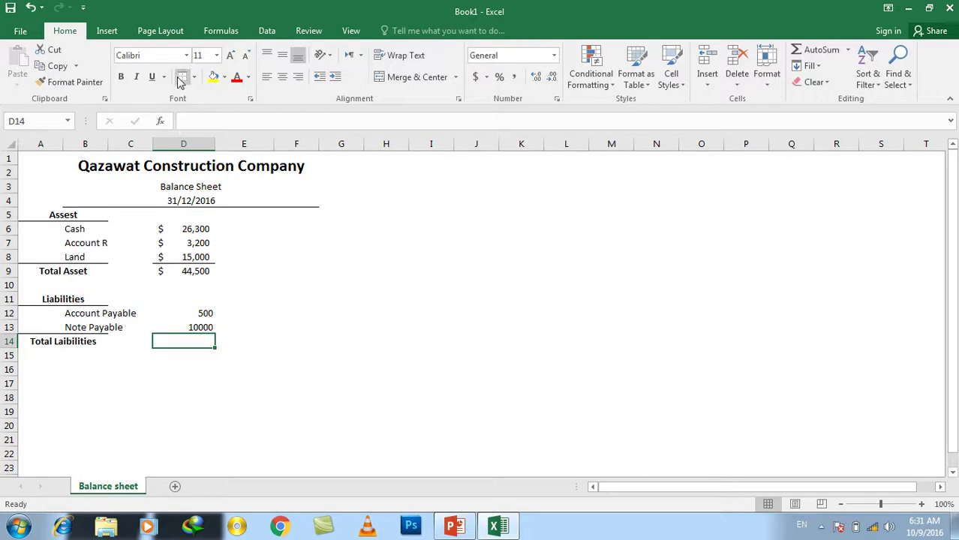
type("=sum(")
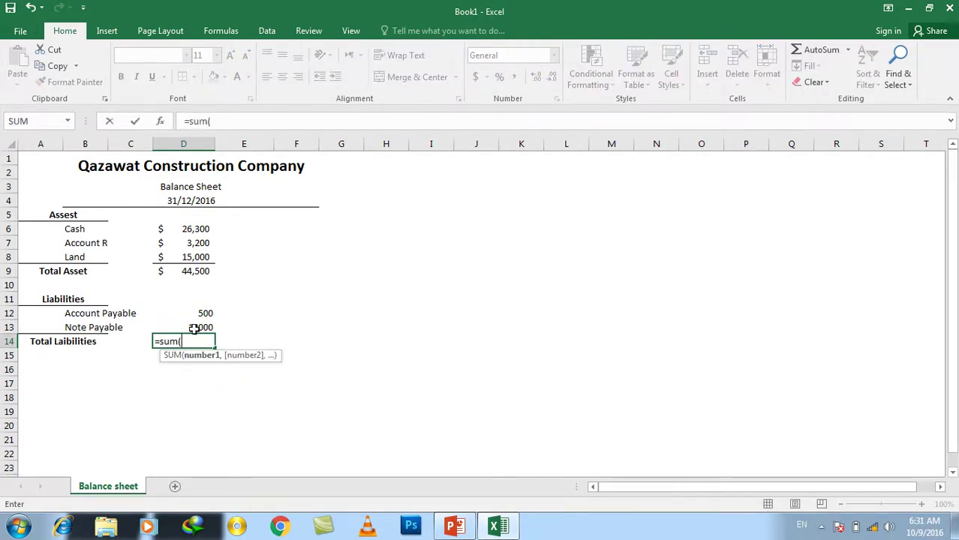
left_click_drag(197, 328, 194, 318)
key("Return")
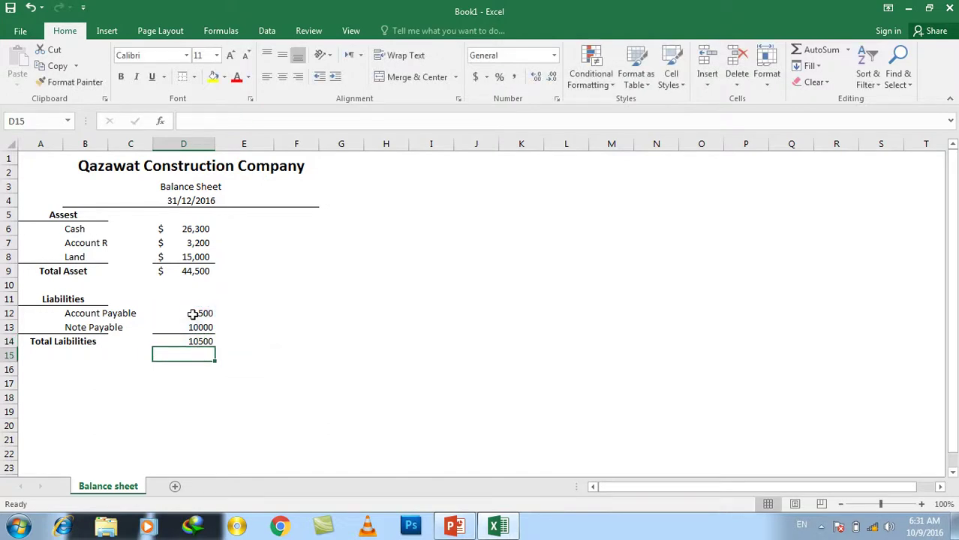
key("Up")
key("ctrl+b")
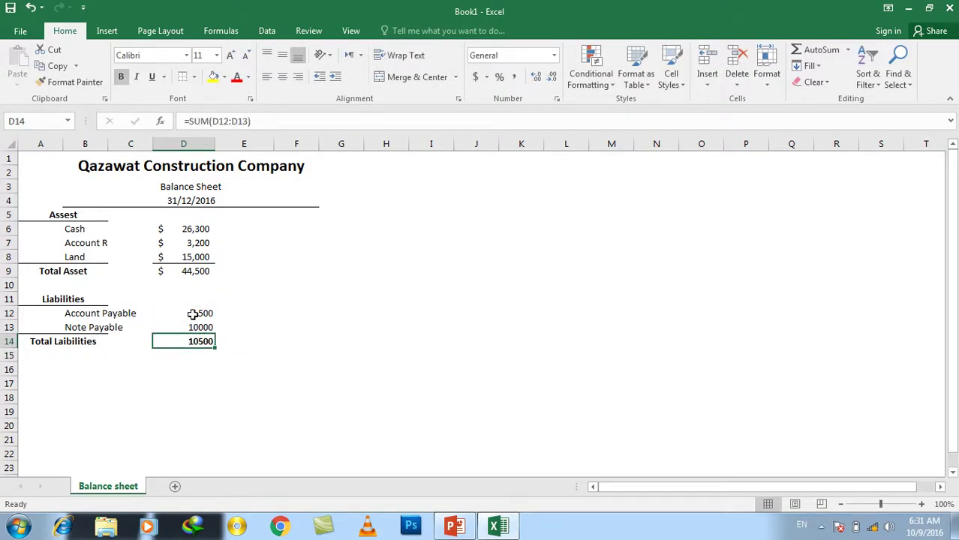
key("Up")
key("Up")
key("Up")
key("Up")
key("Up")
key("ctrl+b")
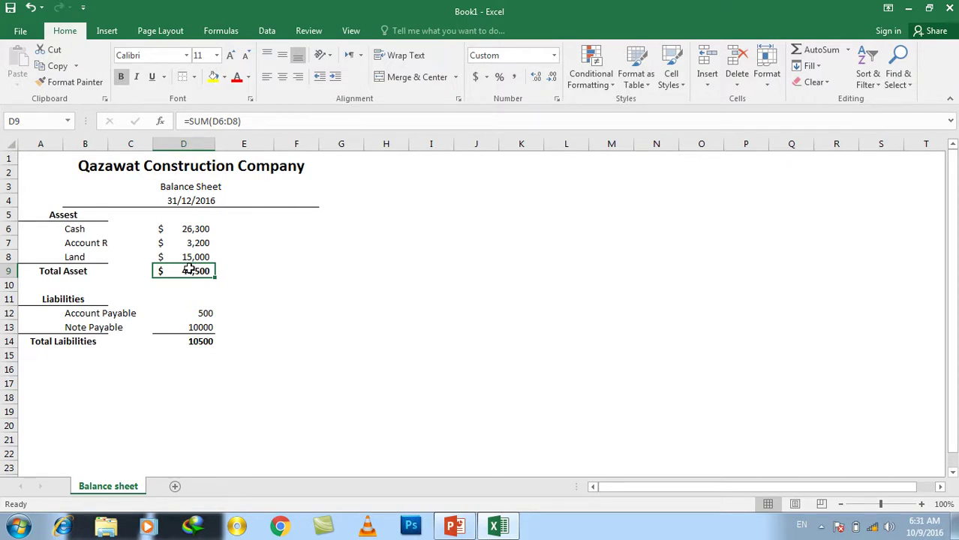
left_click(359, 259)
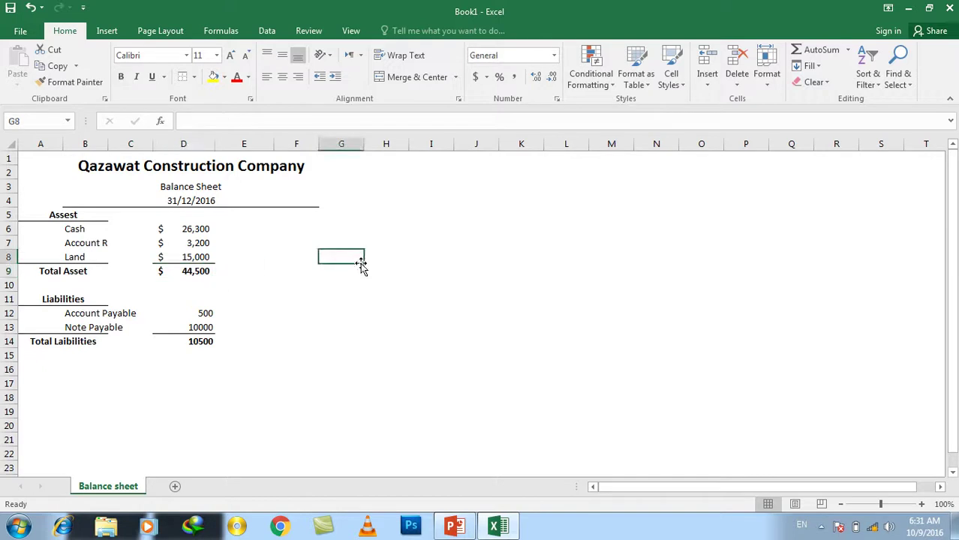
key("alt+Tab")
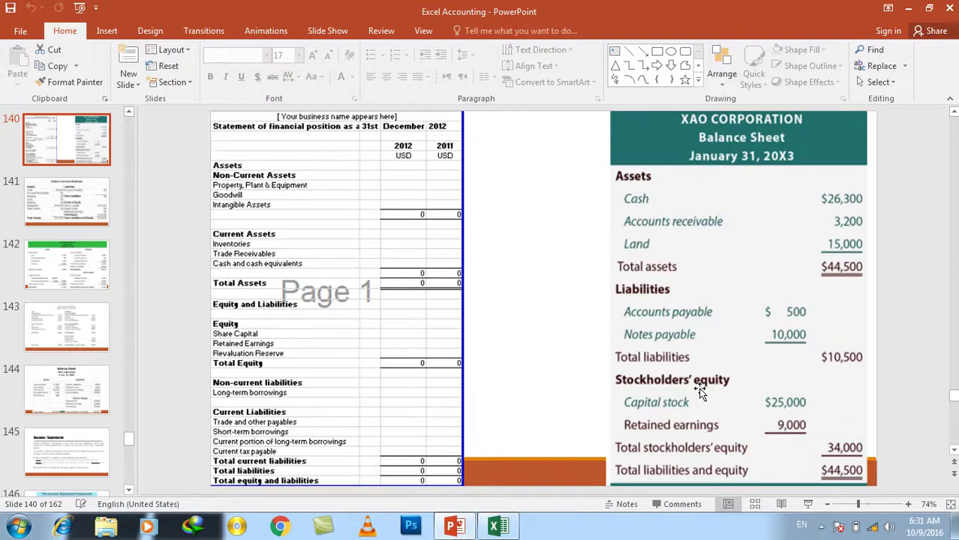
left_click(498, 525)
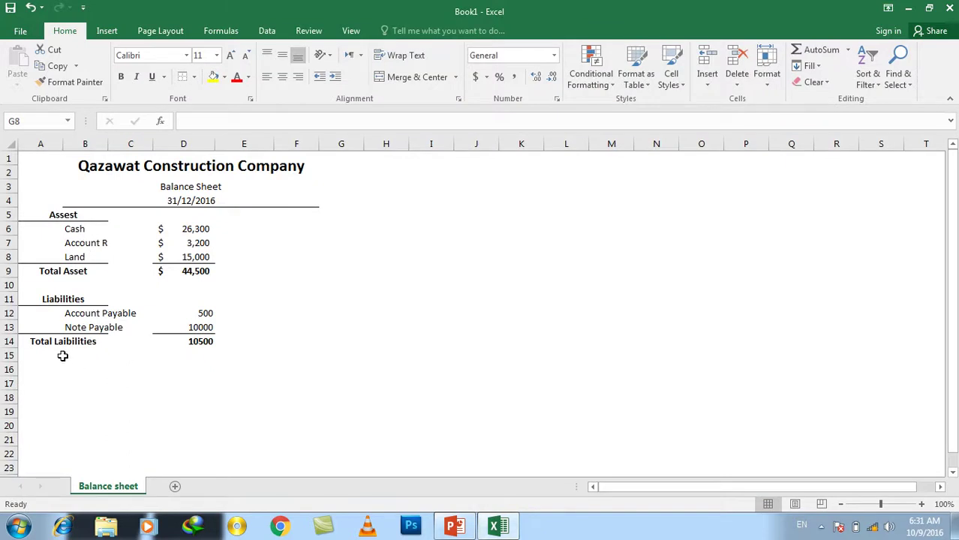
Insert a blank row above the Liabilities heading
left_click(60, 284)
left_click(9, 285)
right_click(9, 285)
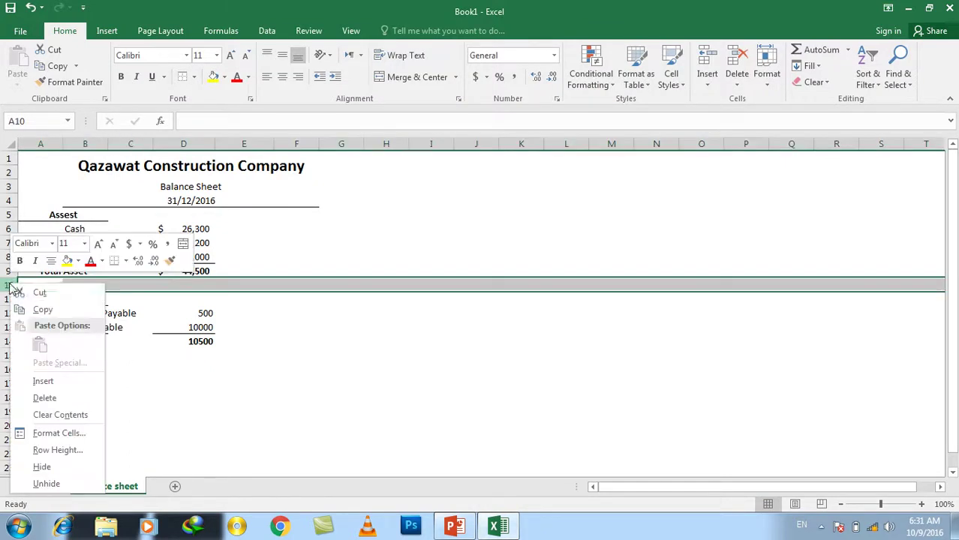
left_click(47, 383)
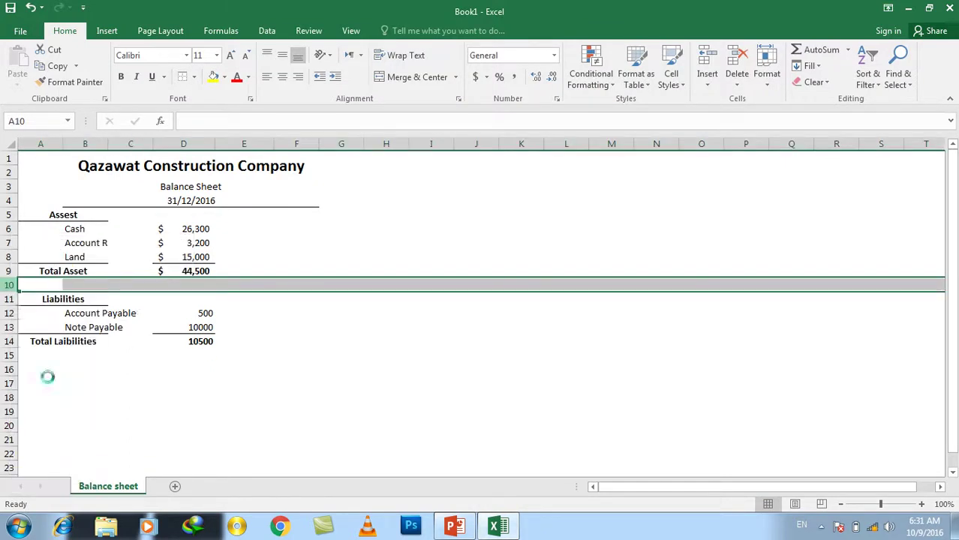
left_click(98, 299)
left_click(155, 414)
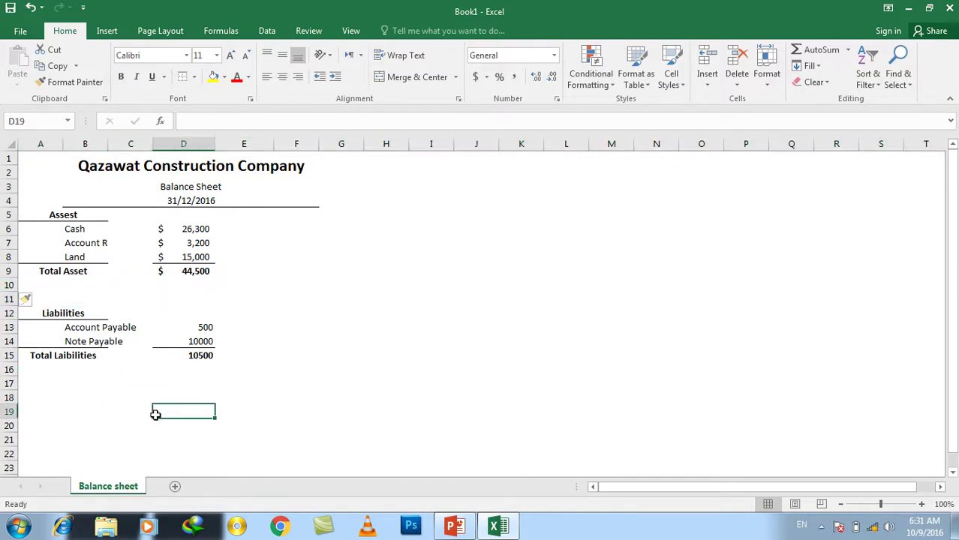
Format liability amounts D13:D15 as Accounting with no decimals
left_click_drag(203, 327, 202, 356)
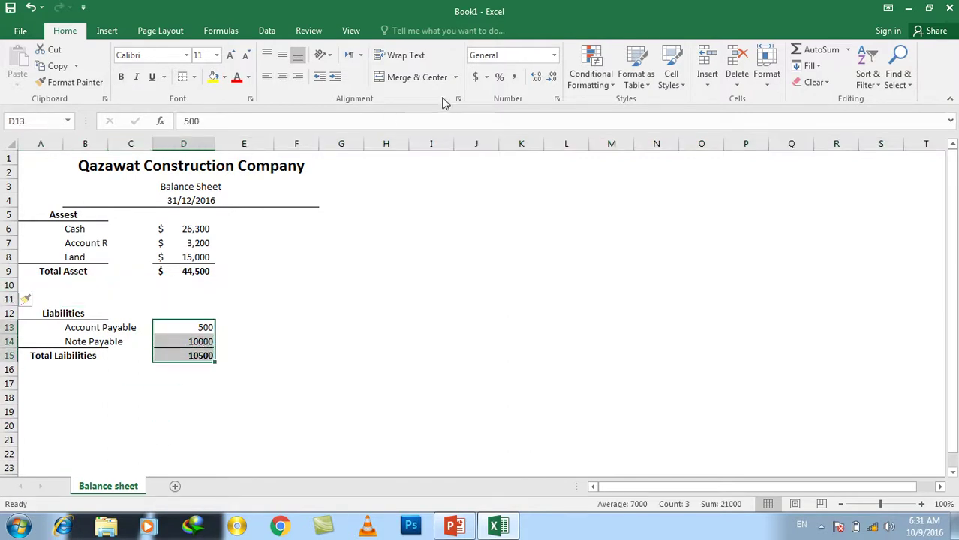
left_click(475, 76)
left_click(552, 78)
left_click(552, 78)
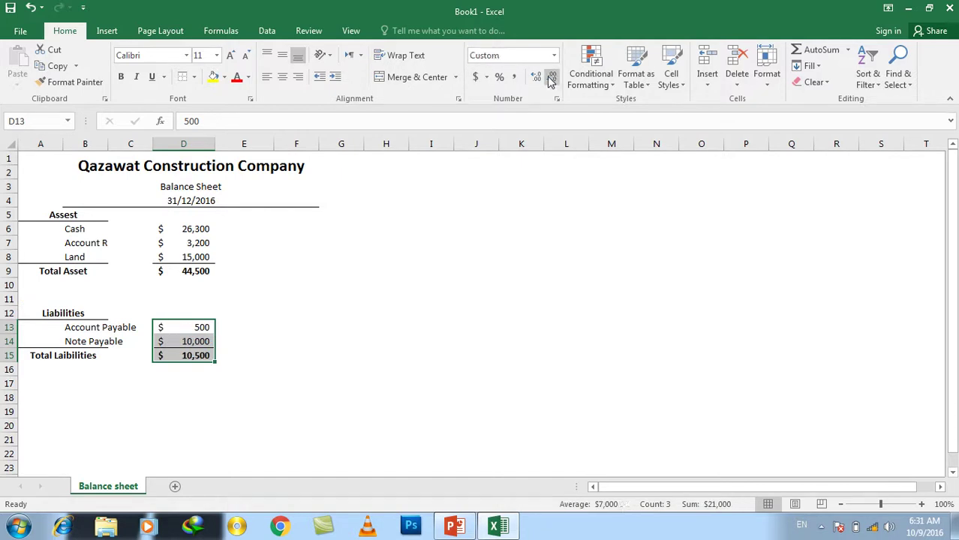
Merge and center A17:B17 for the next heading
left_click(66, 383)
left_click_drag(41, 382, 82, 384)
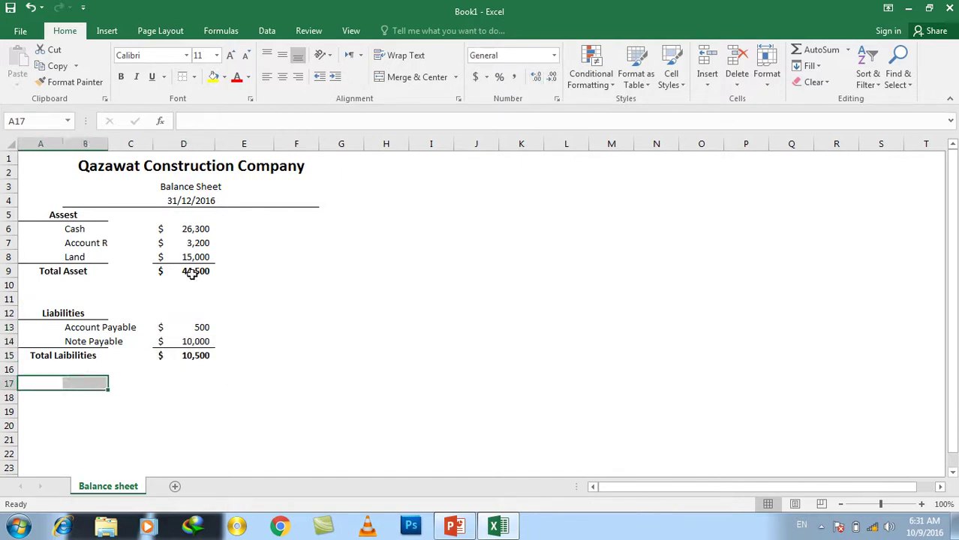
left_click(417, 77)
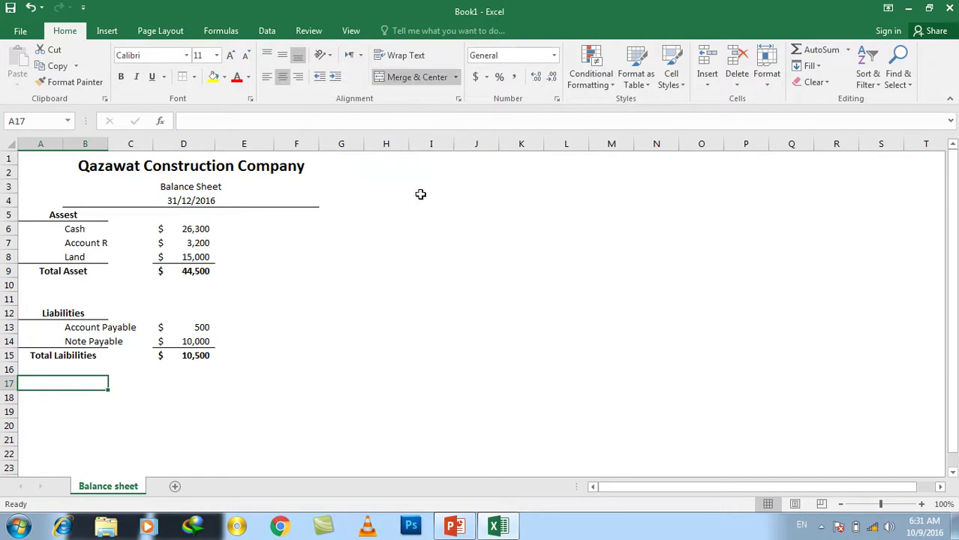
Enter 'Owner Equity' in merged A17, make it bold, and add a bottom border
type("Owner Equity")
key("Return")
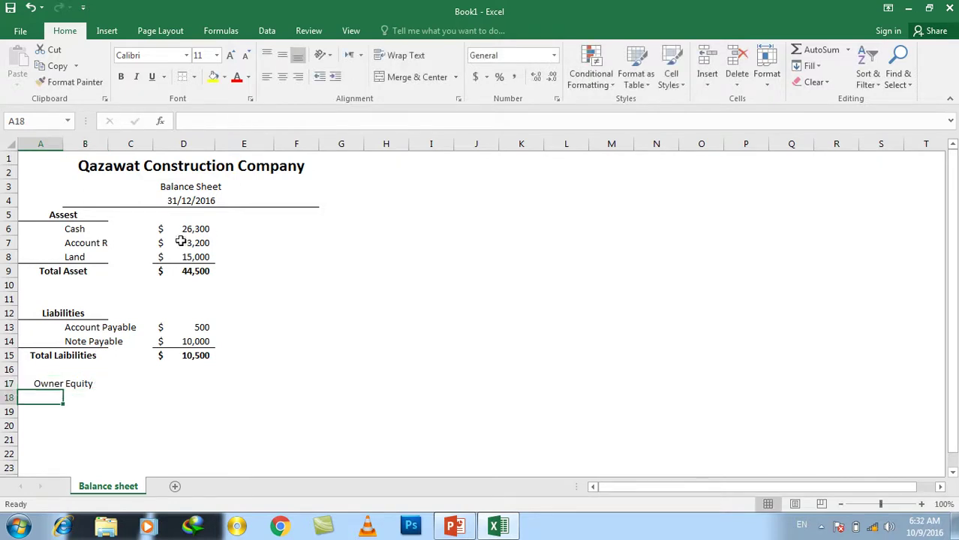
left_click(69, 385)
left_click(123, 76)
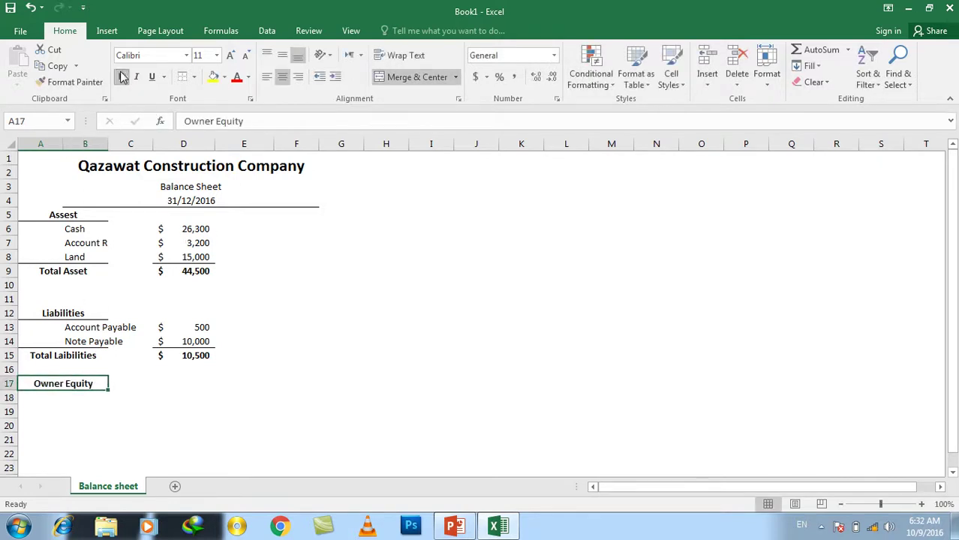
left_click(194, 78)
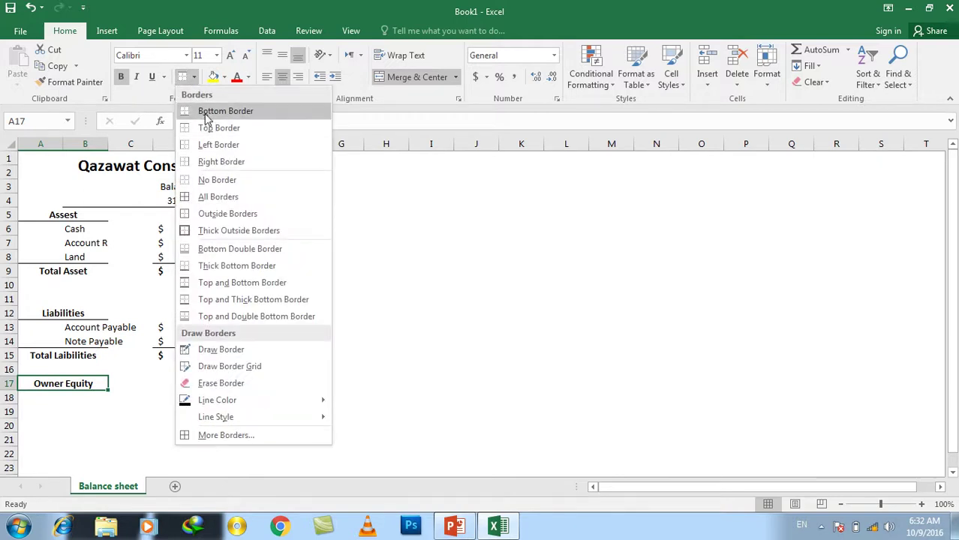
left_click(218, 111)
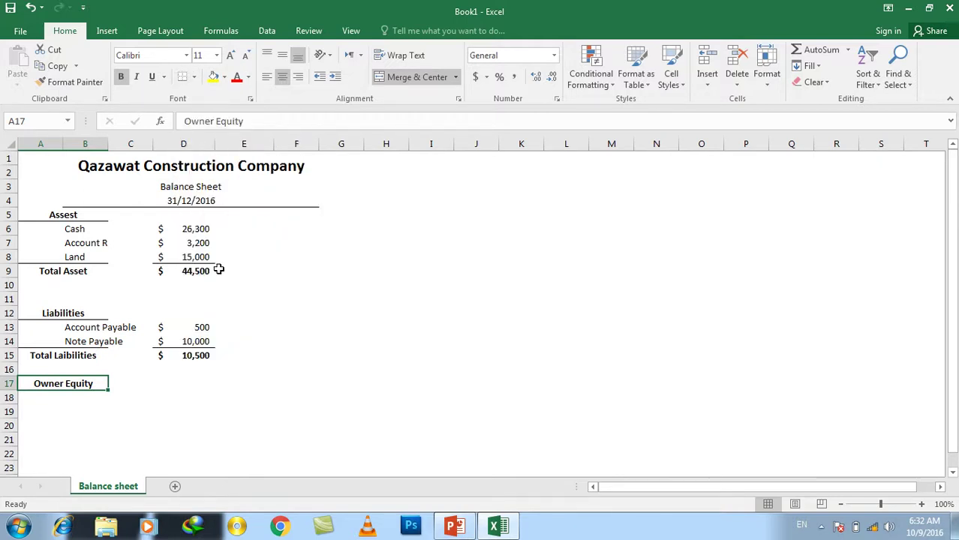
left_click(168, 382)
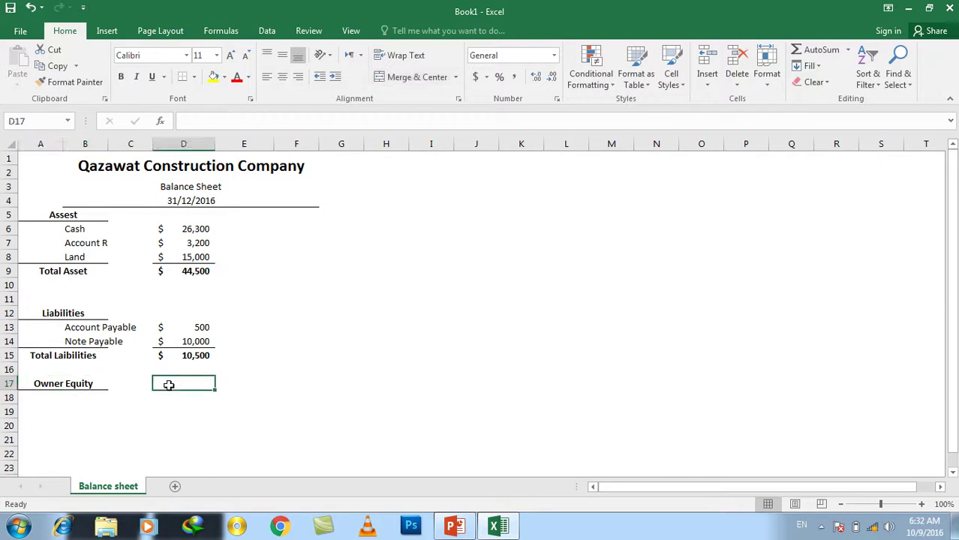
left_click(105, 403)
Check the reference slide and enter 'Capital' in B18 under Owner Equity
left_click(506, 528)
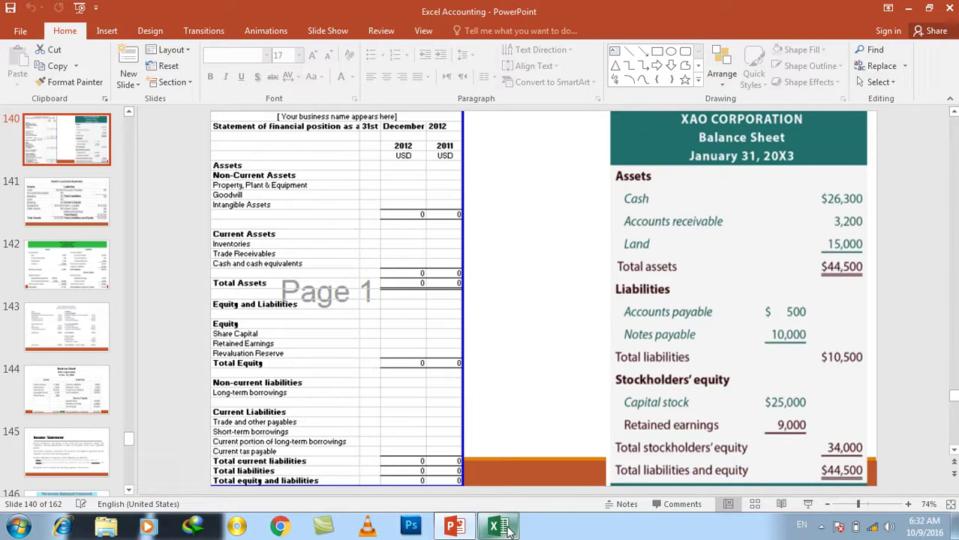
left_click(506, 528)
type("Capital")
key("Return")
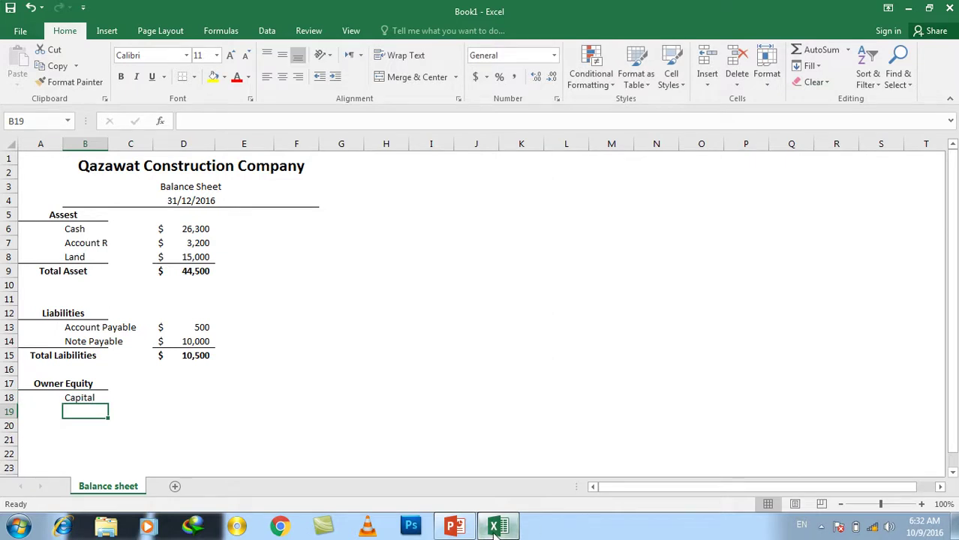
left_click(495, 529)
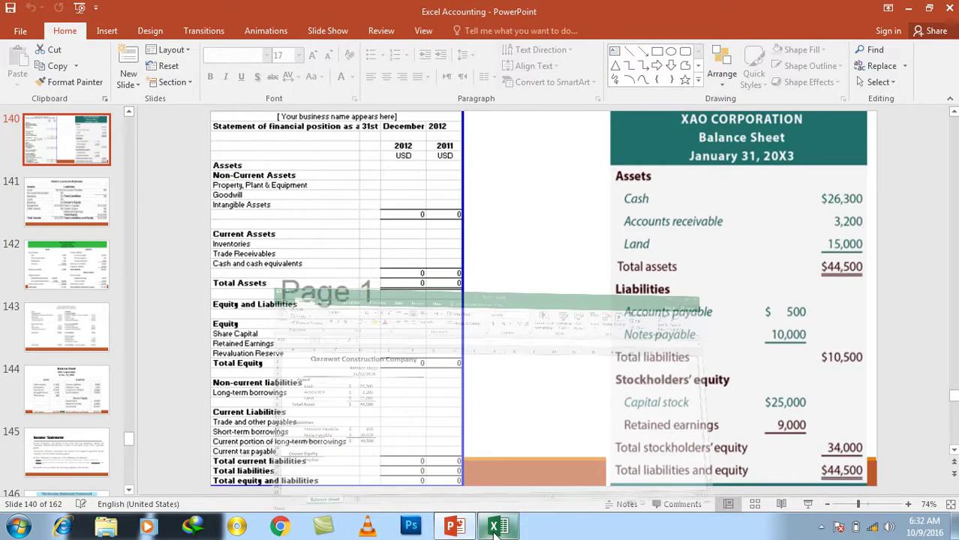
left_click(495, 529)
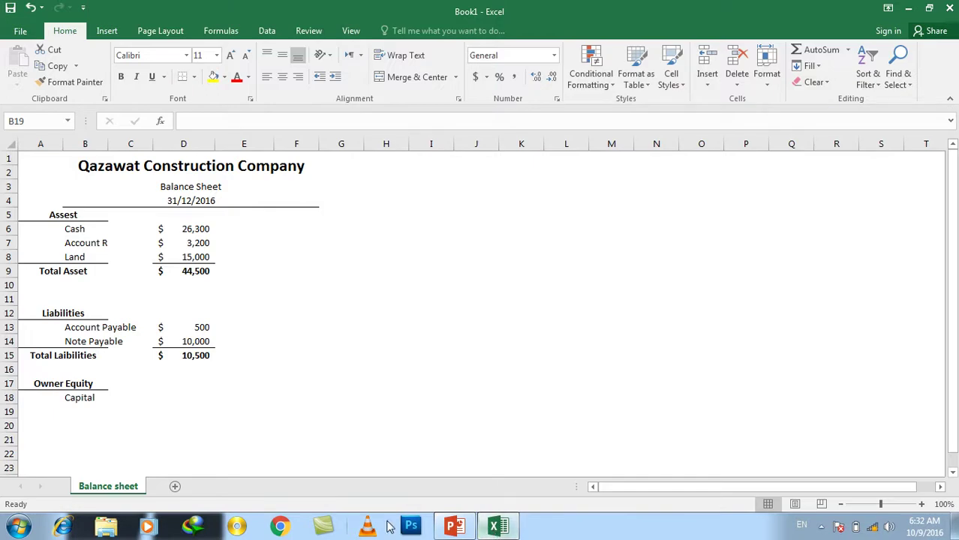
Type 'Retained Earnings' in B19 and close the security alert popup
left_click(75, 412)
type("Re")
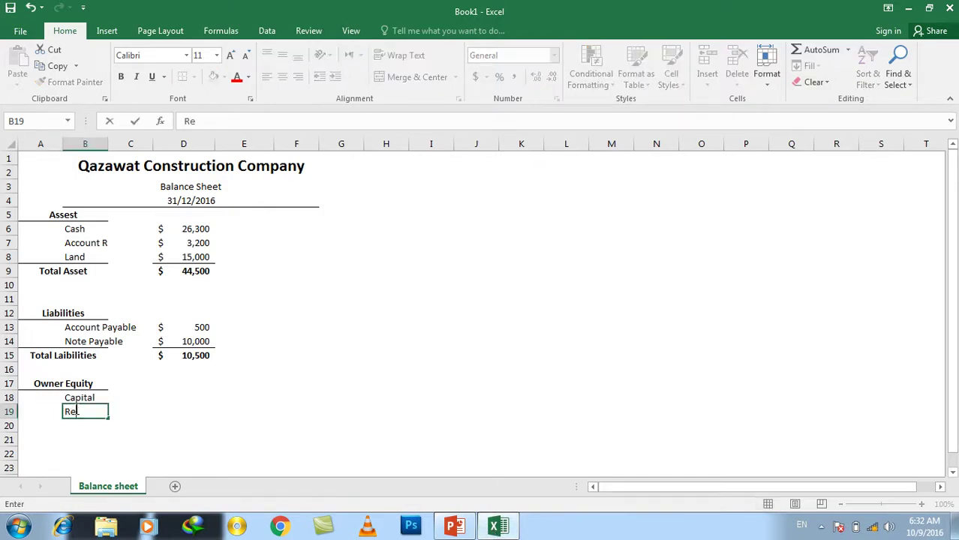
type("tained E")
type("arnings")
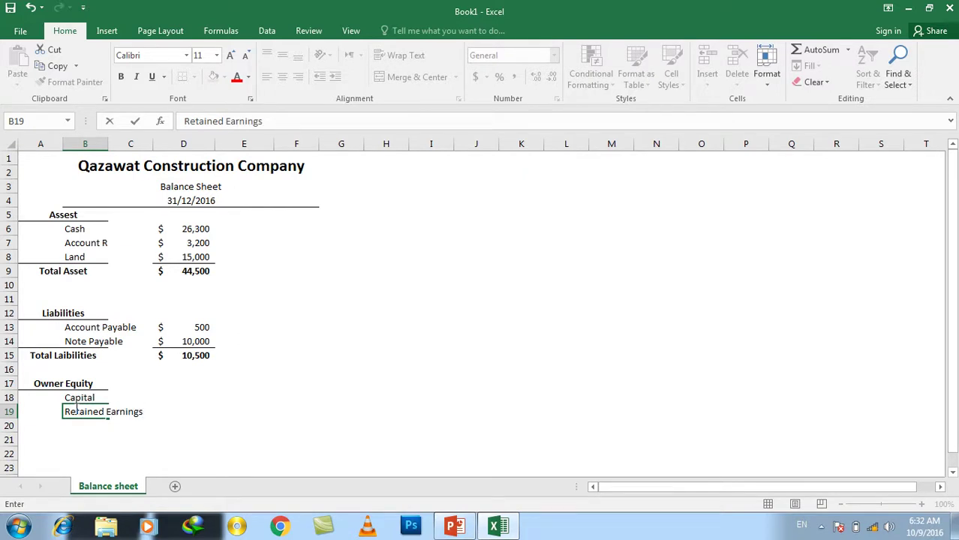
key("Return")
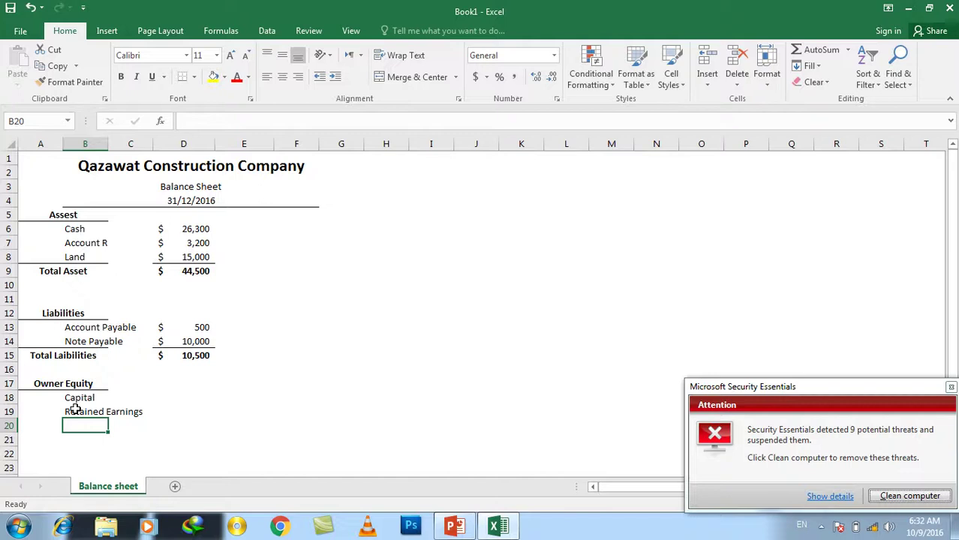
left_click(881, 497)
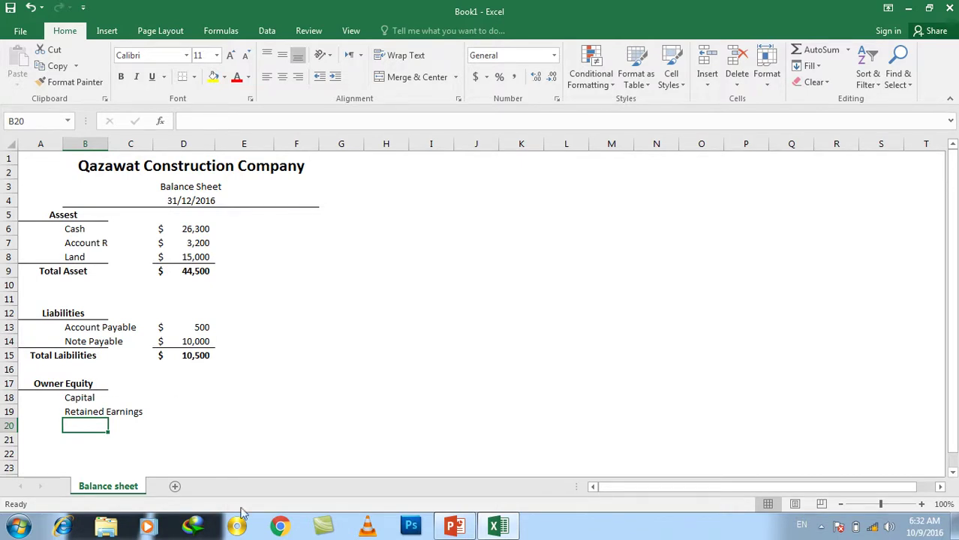
Enter 25000 for Capital and 9000 for Retained Earnings in D18:D19
left_click(497, 527)
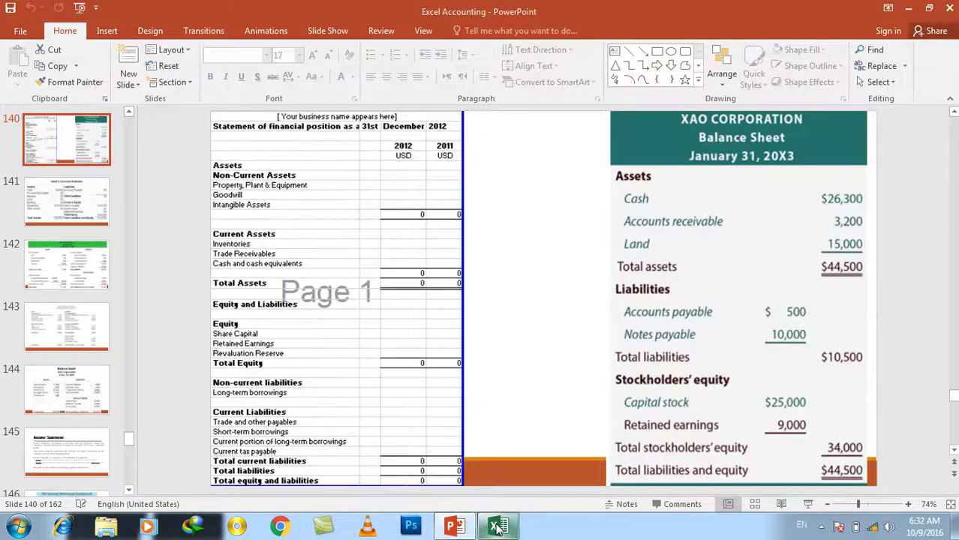
left_click(498, 527)
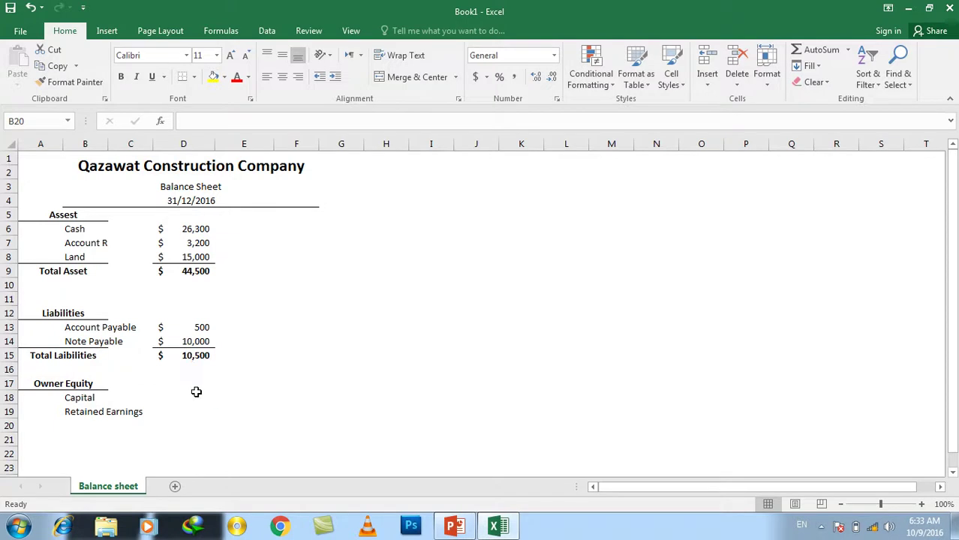
left_click(196, 393)
type("25000")
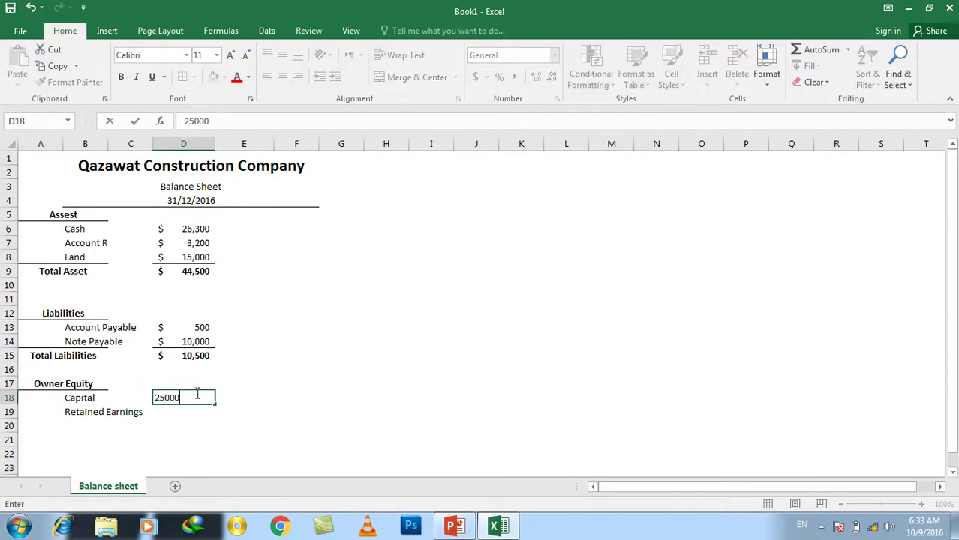
key("Return")
type("9000")
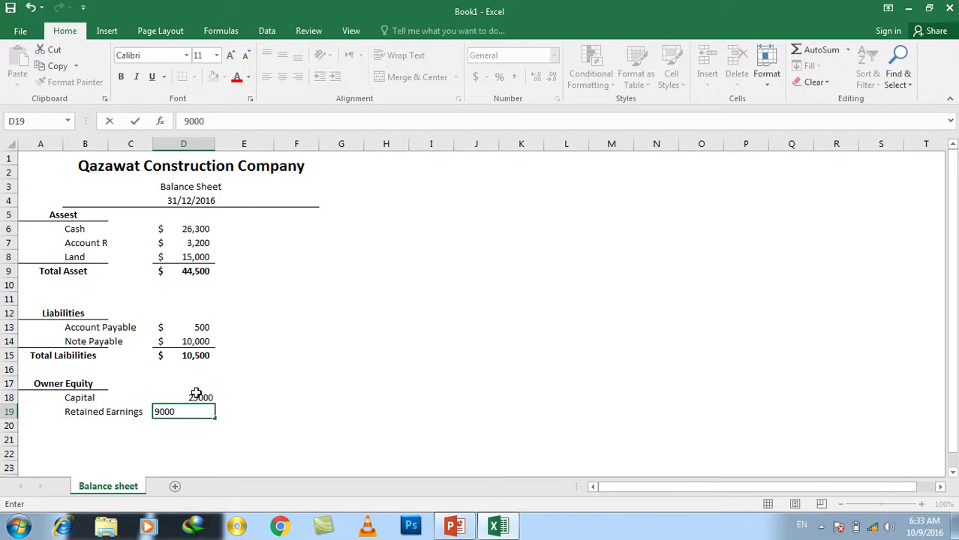
key("Return")
Format D18:D19 as Accounting with no decimal places
left_click_drag(197, 394, 197, 411)
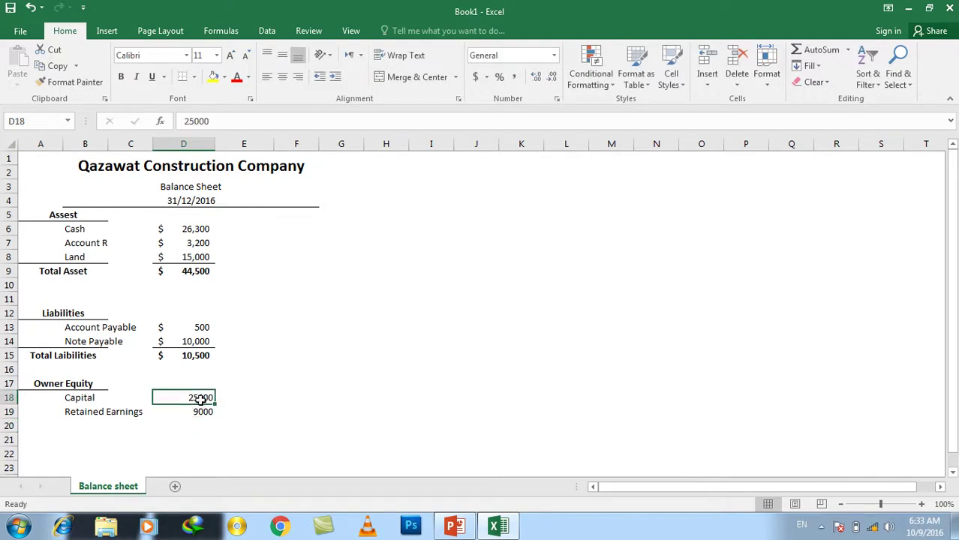
left_click(475, 77)
left_click(551, 78)
left_click(552, 78)
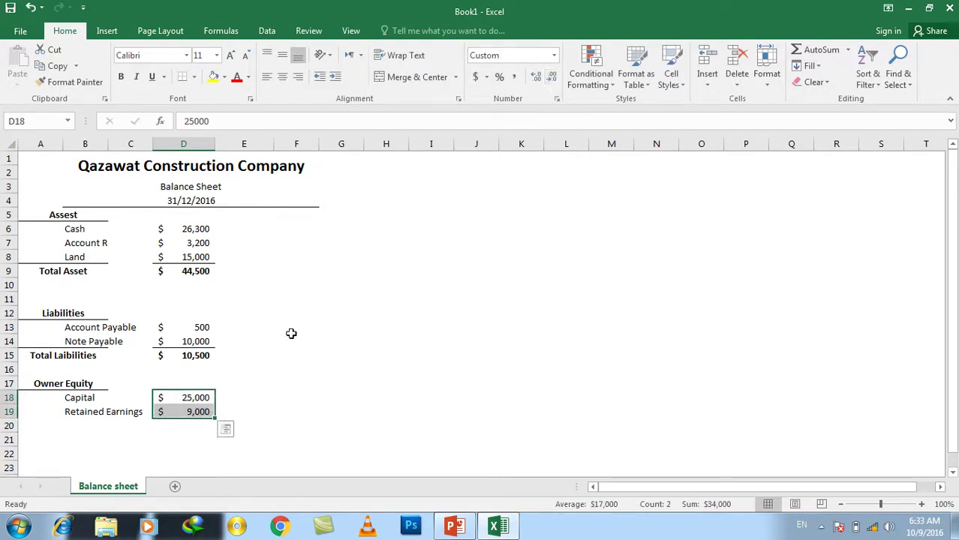
left_click(276, 367)
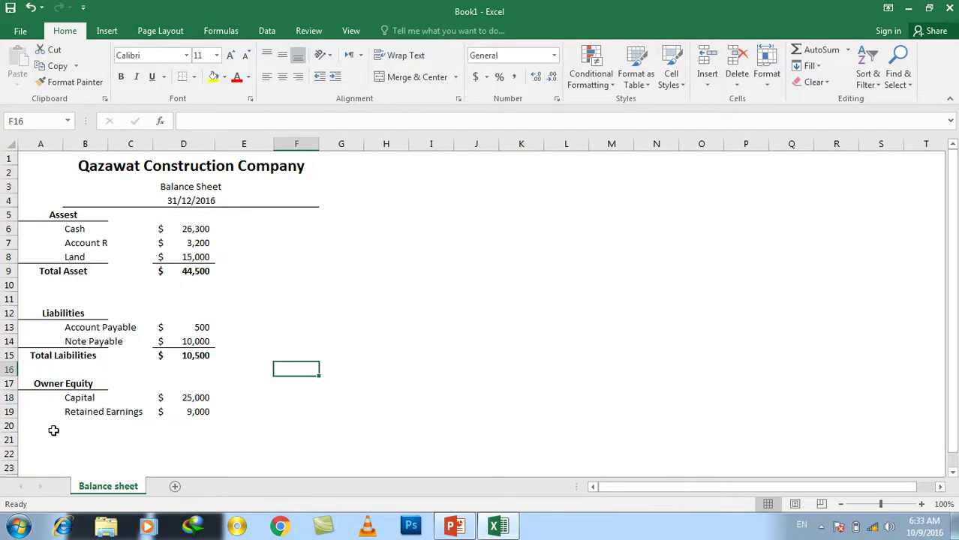
left_click_drag(50, 431, 88, 429)
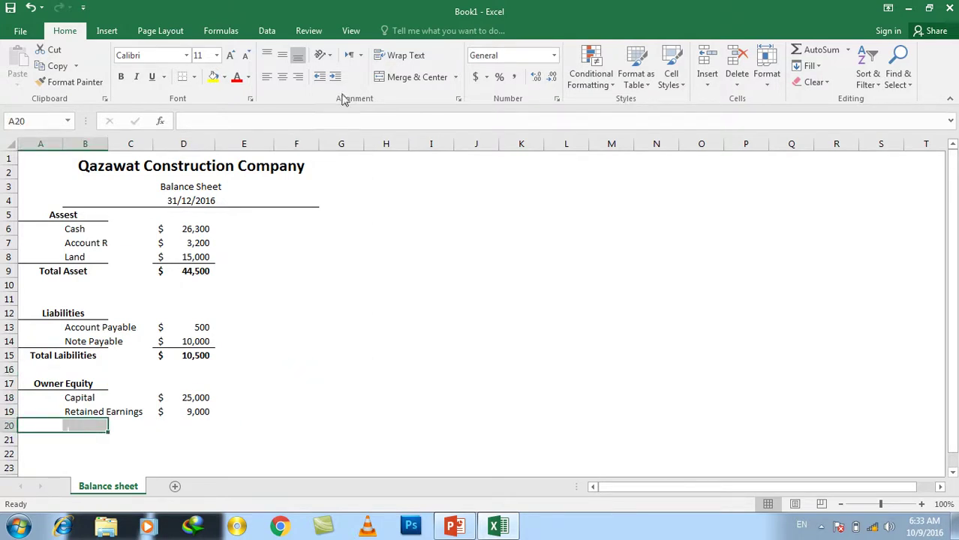
Add a bold 'Total Owner Equity' label merged across A20:B20 with a top border
left_click(379, 77)
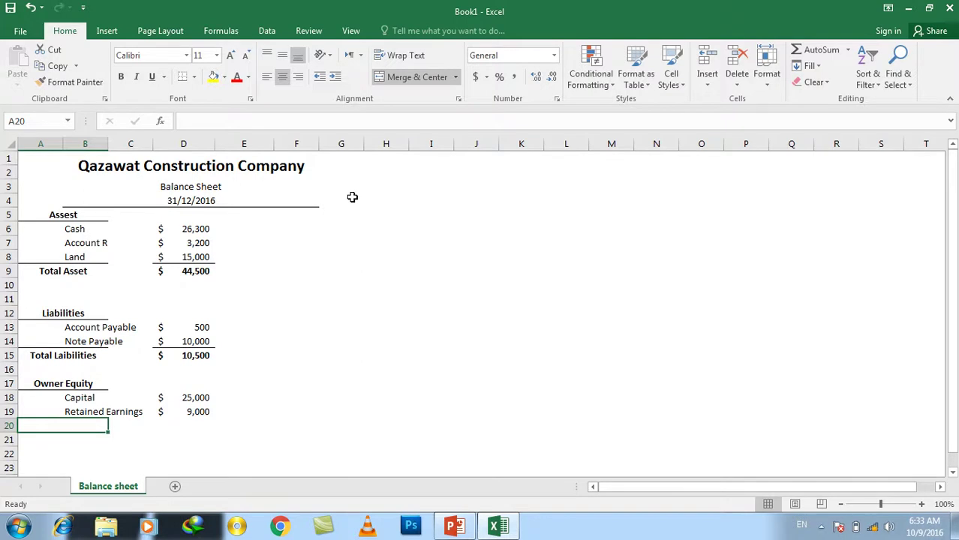
type("Total Ow")
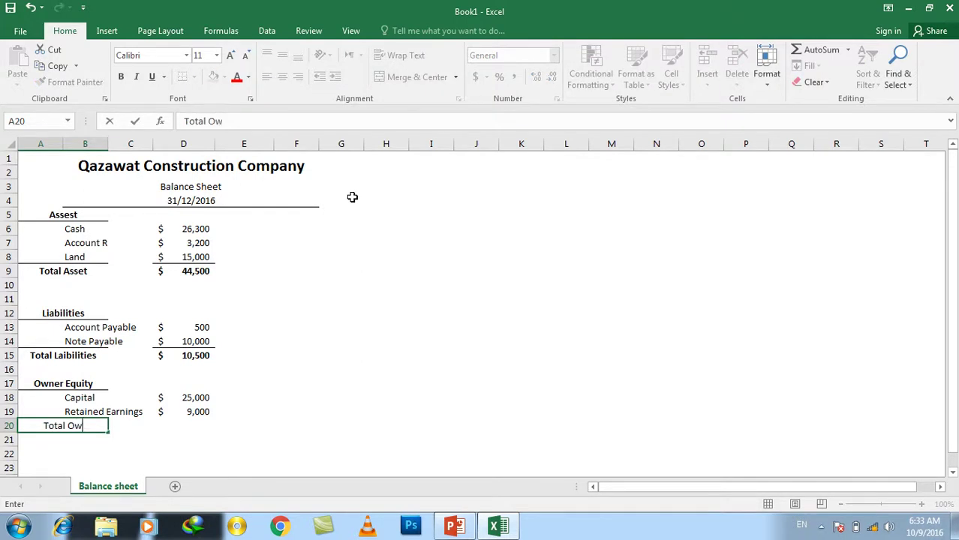
type("ner Equity")
key("Return")
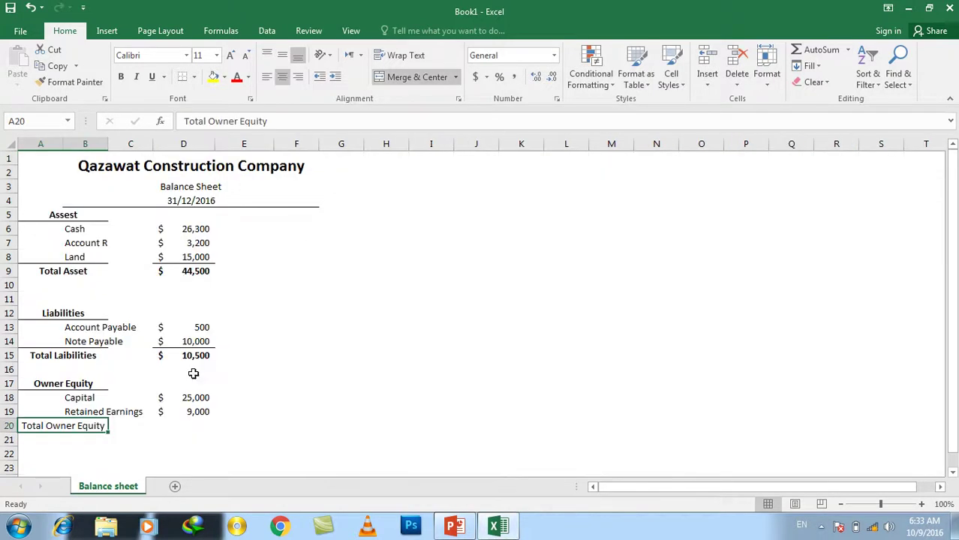
left_click(121, 78)
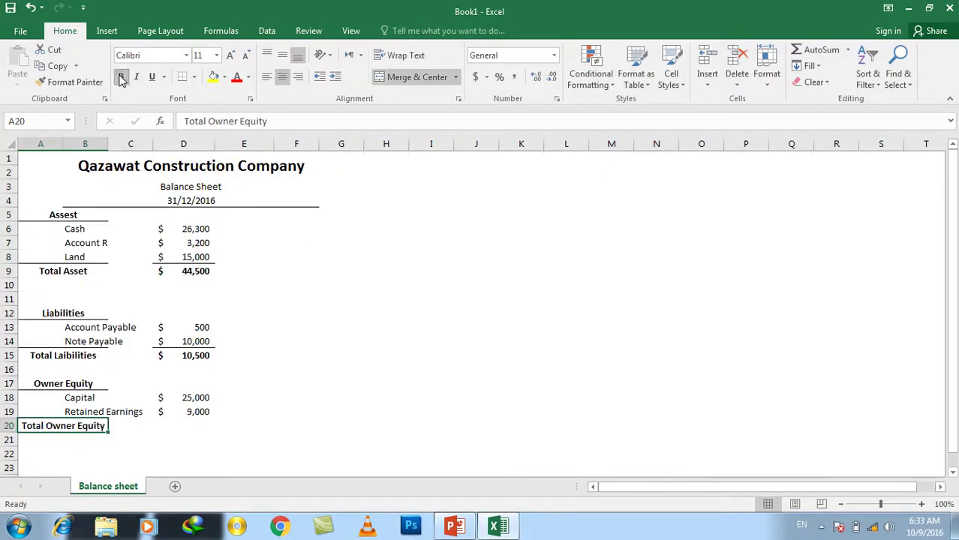
left_click(193, 77)
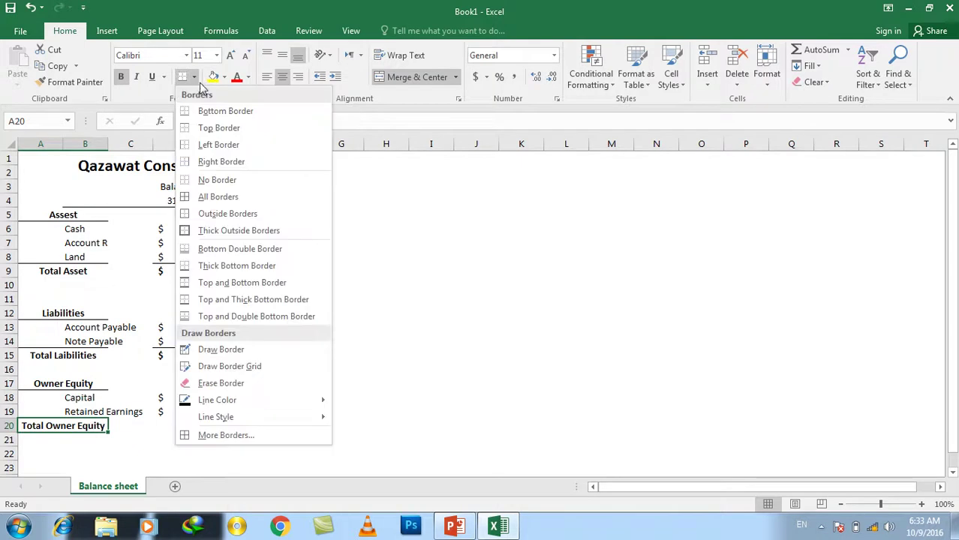
left_click(220, 129)
left_click(309, 316)
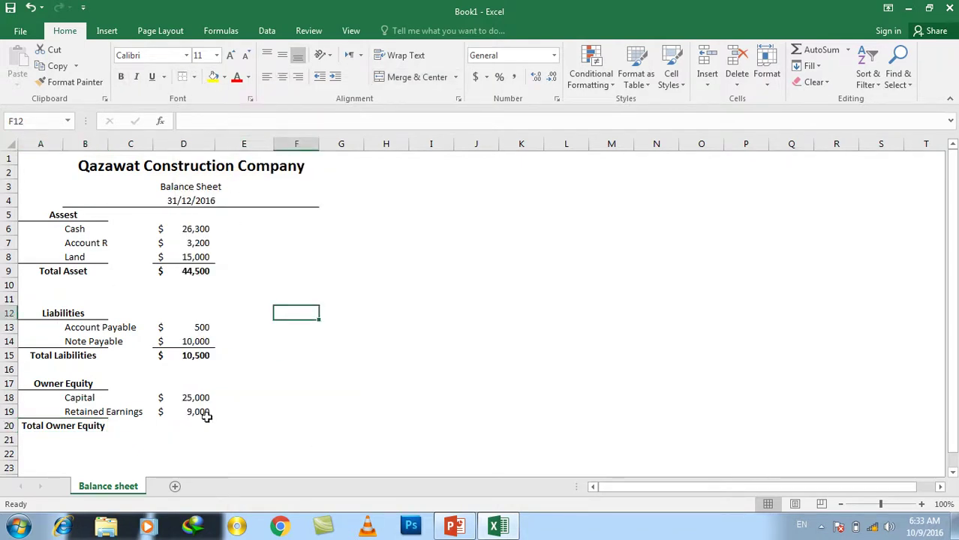
left_click(191, 423)
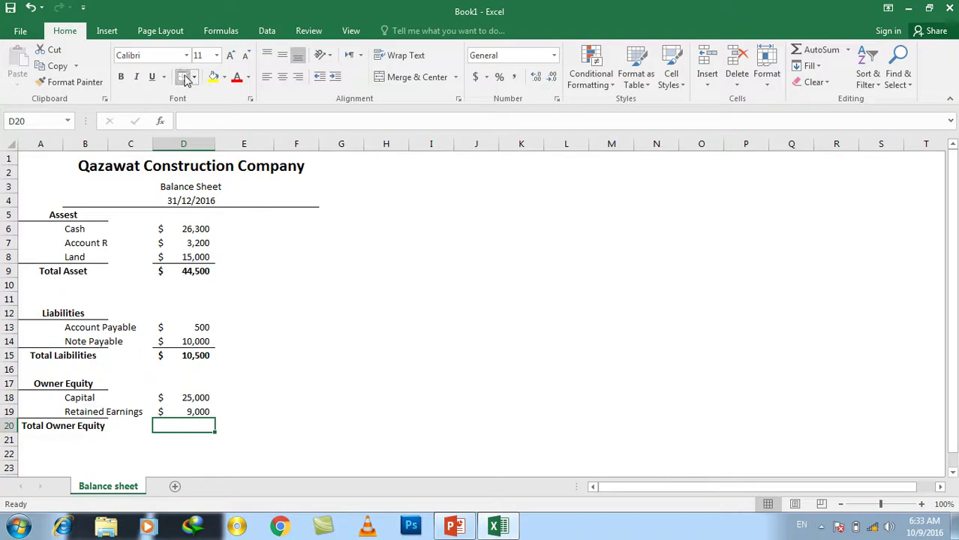
left_click(297, 419)
left_click(181, 422)
Total Capital and Retained Earnings in D20 with =SUM(D18:D19) for $34,000, then view PowerPoint
left_click(121, 77)
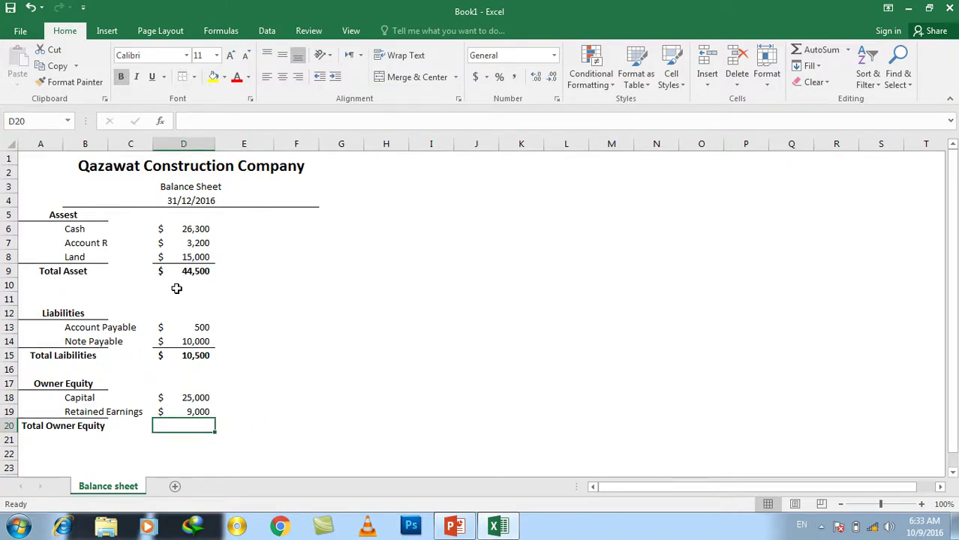
type("=sum")
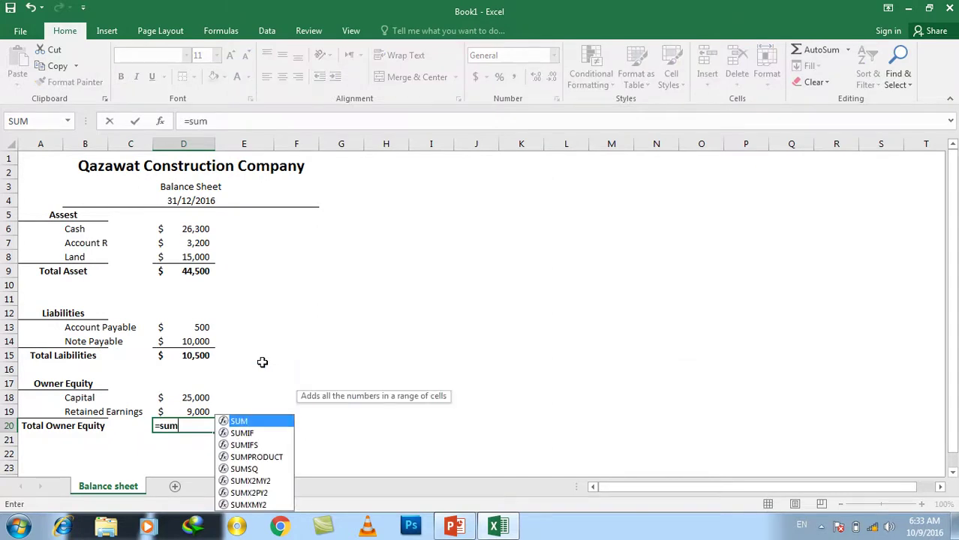
type("(")
left_click_drag(180, 398, 178, 411)
type(")")
key("Return")
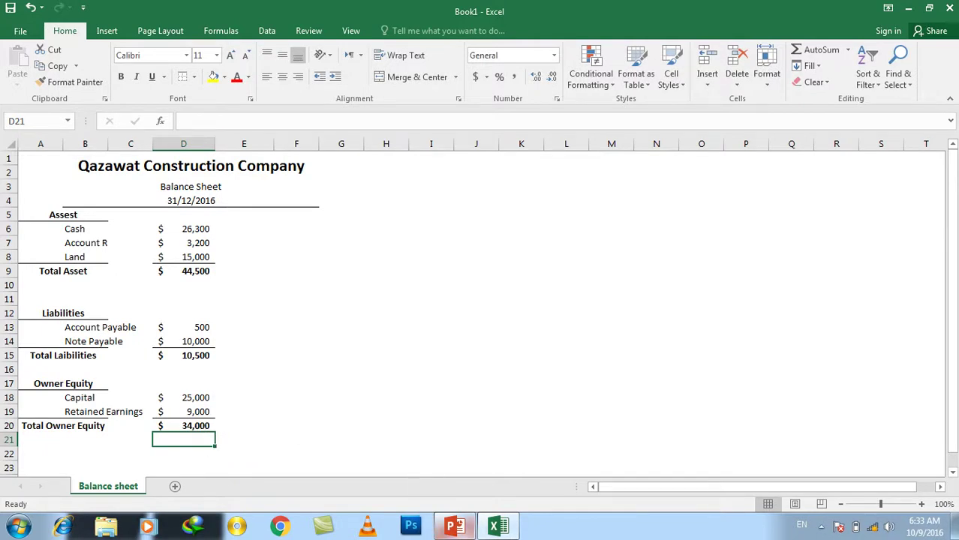
left_click(454, 525)
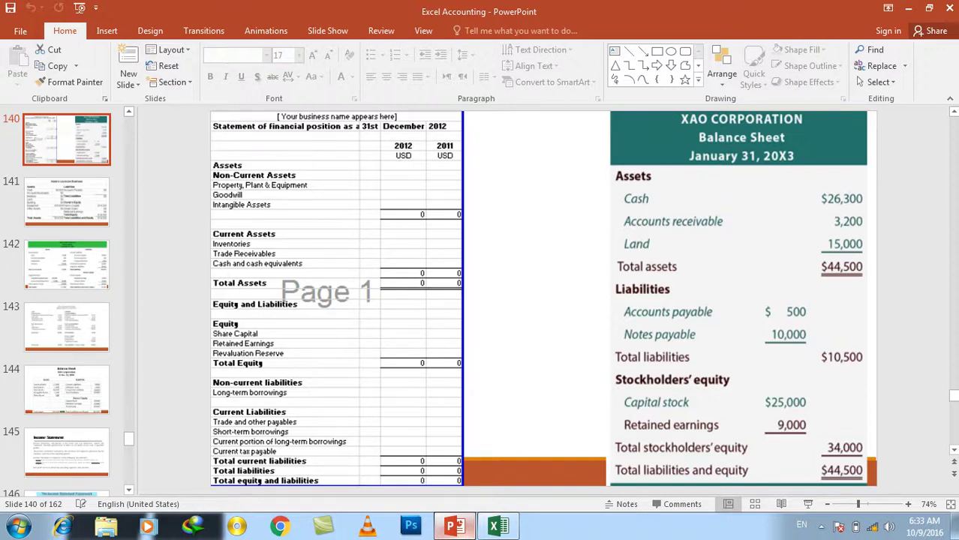
Back in Excel, merge A22:B22 and enter the label 'Total Laib + Owner Equity'
left_click(450, 525)
left_click(450, 526)
left_click(451, 526)
left_click(43, 450)
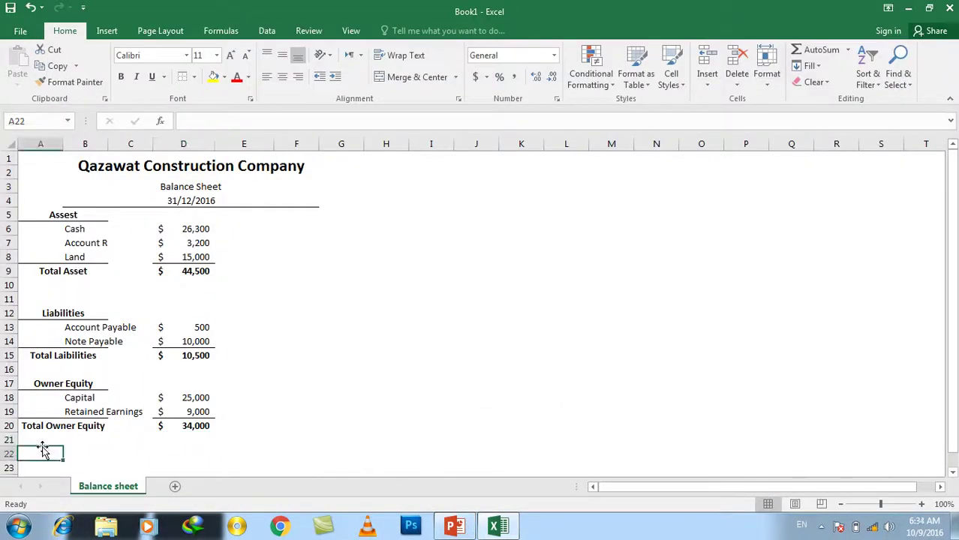
left_click_drag(43, 450, 86, 453)
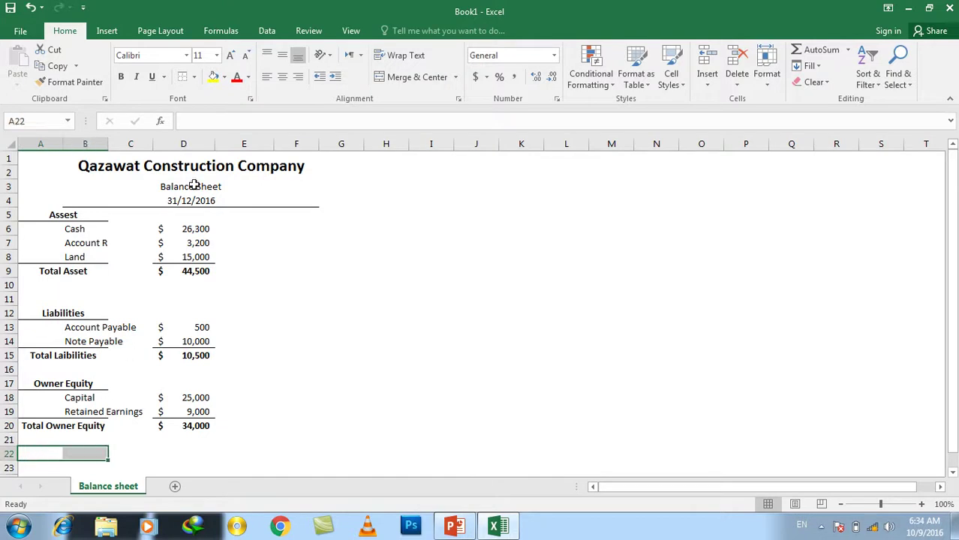
left_click(398, 77)
type("TotalLaib + Owner Equit")
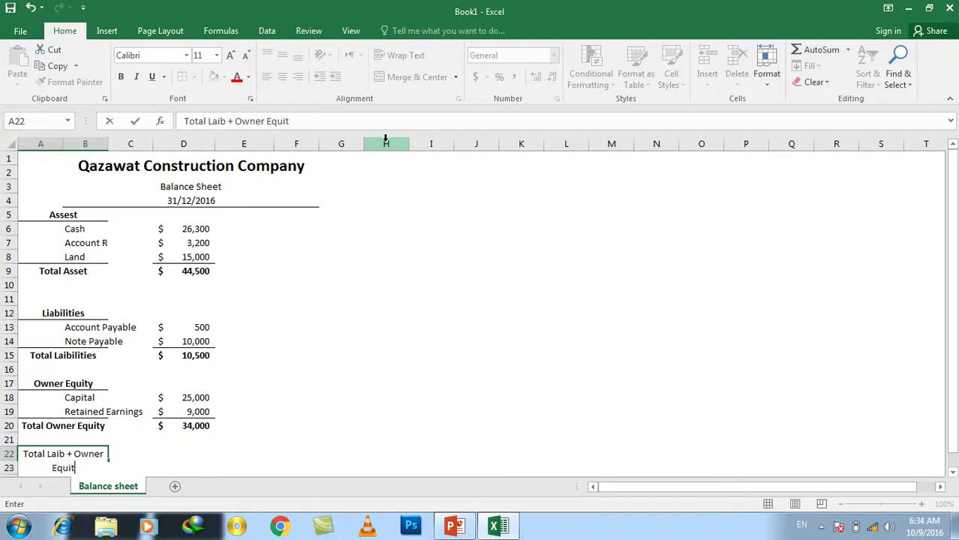
type("y")
key("Return")
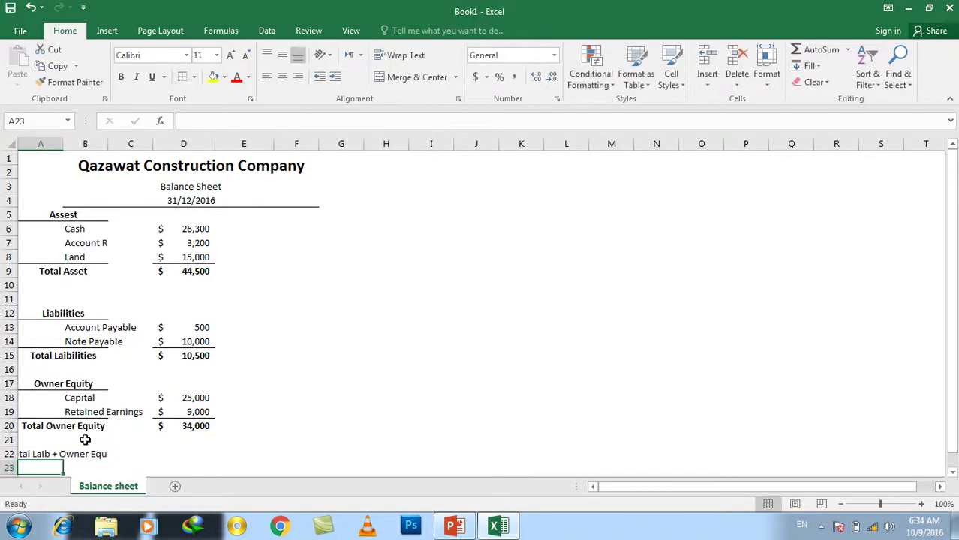
left_click(84, 452)
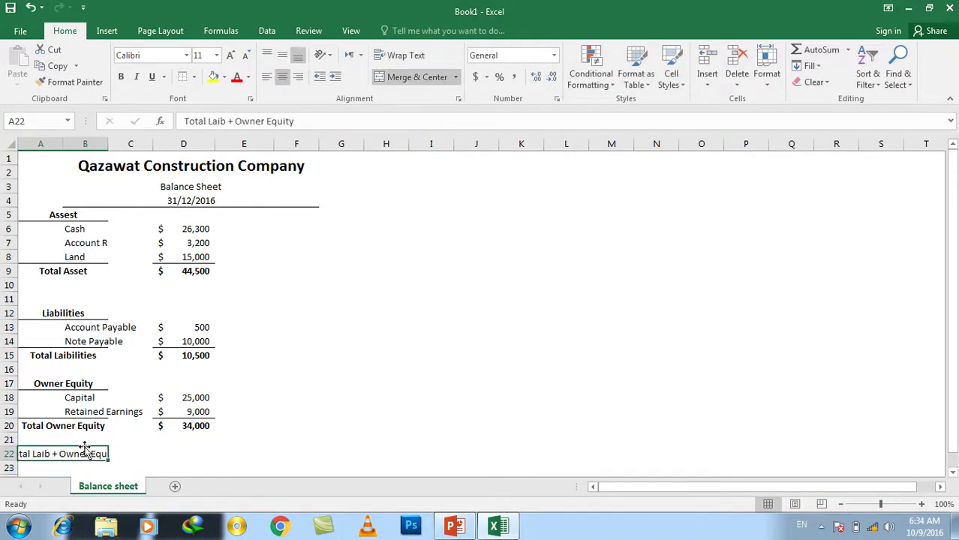
Widen column B to fit the label, make it bold, and try a bottom border
double_click(109, 143)
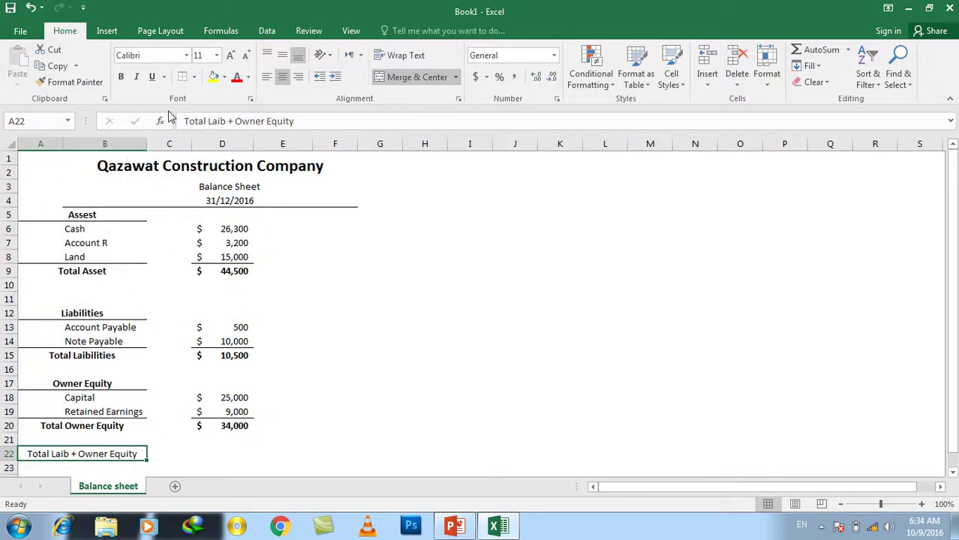
left_click(121, 77)
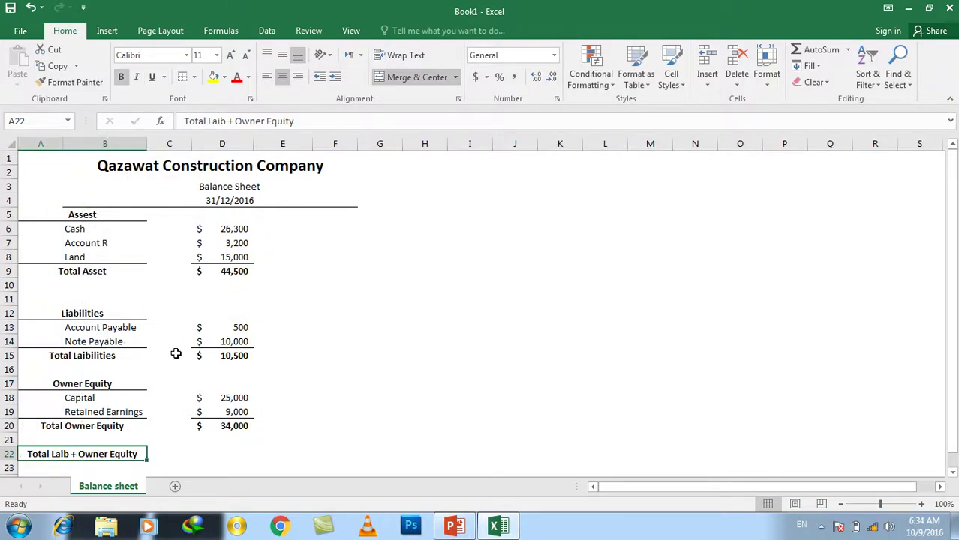
left_click(194, 77)
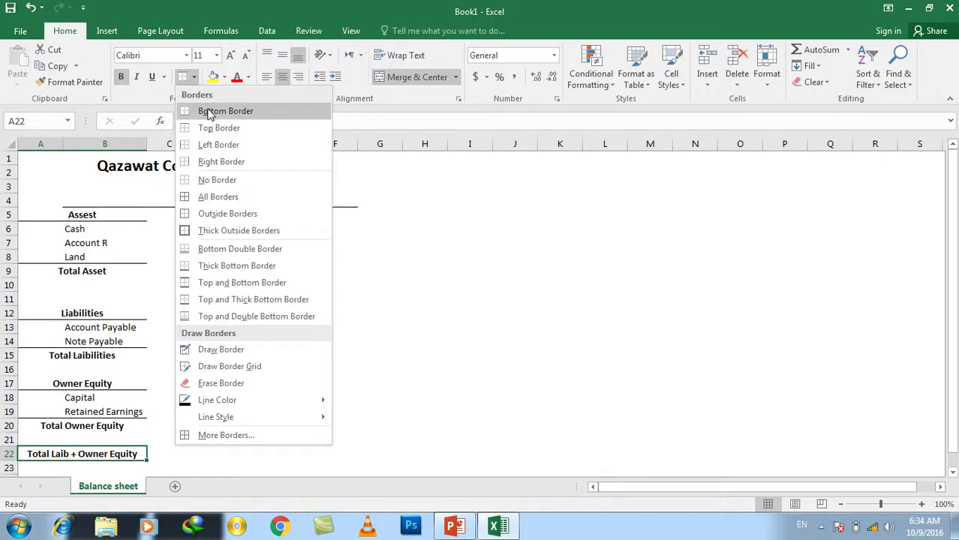
left_click(209, 111)
left_click(280, 424)
left_click(229, 456)
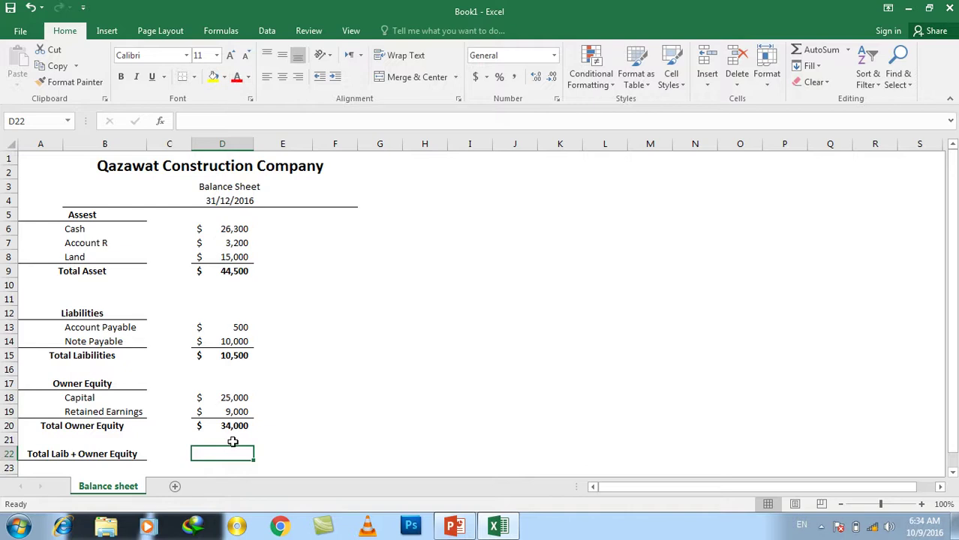
left_click(220, 469)
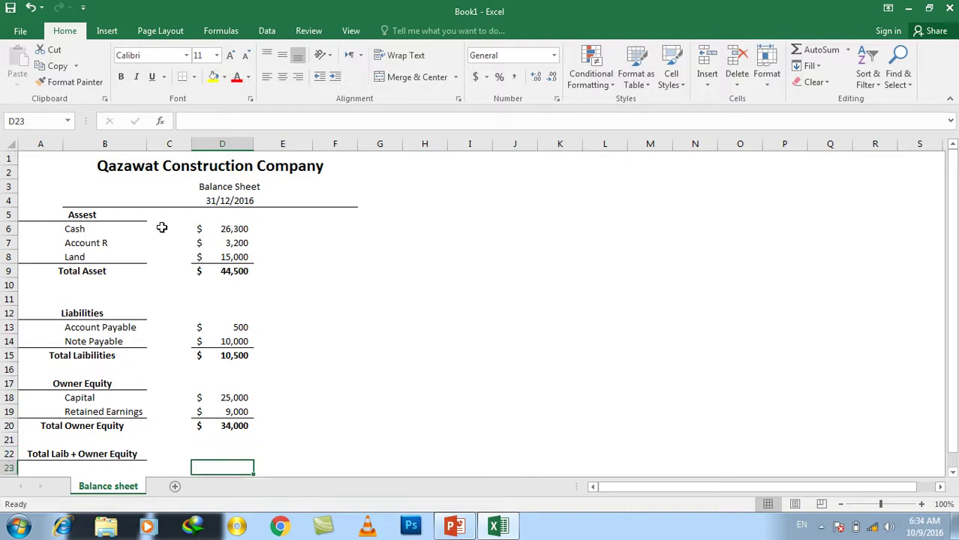
left_click(121, 77)
Replace the borders on the label cell and D22 with top borders
left_click(237, 451)
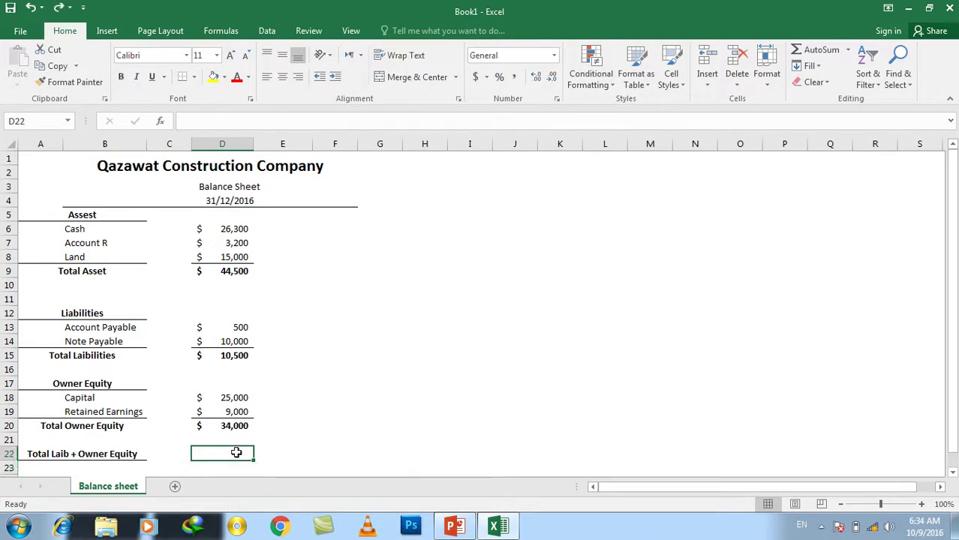
left_click(129, 454)
left_click(193, 77)
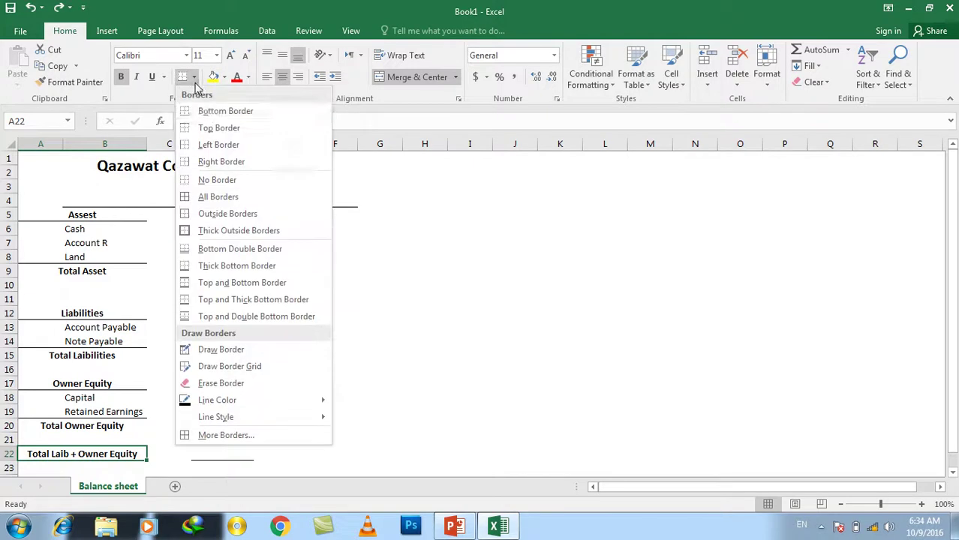
left_click(217, 180)
left_click(195, 77)
left_click(214, 180)
left_click(331, 346)
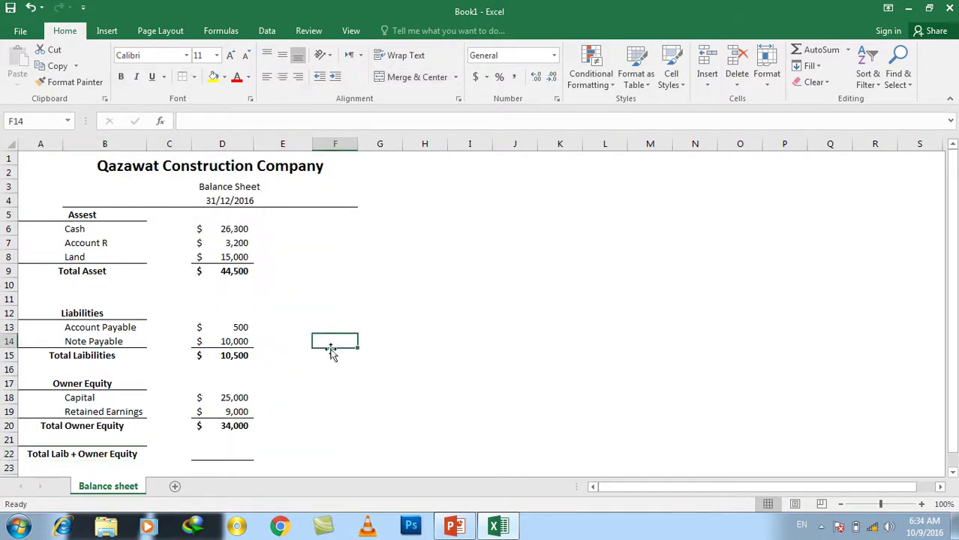
left_click(216, 454)
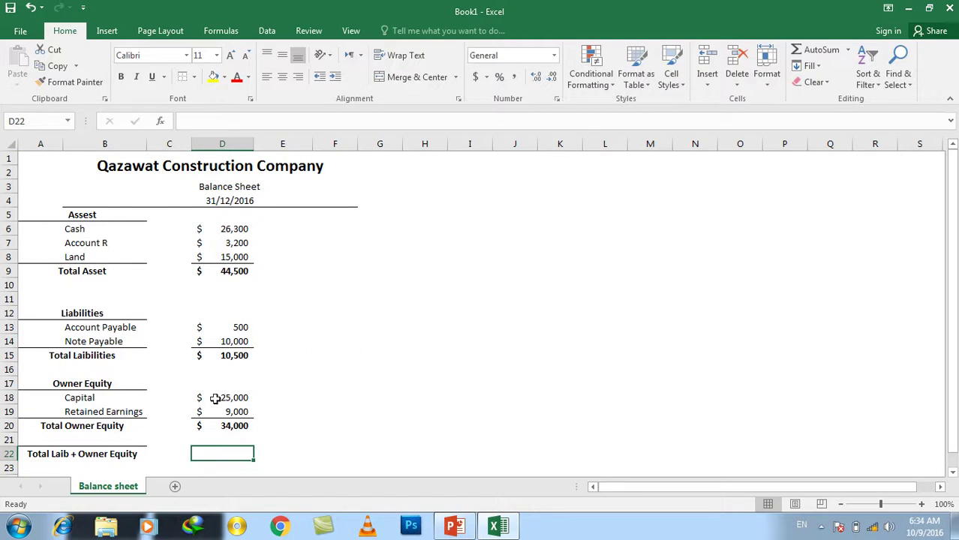
left_click(193, 77)
left_click(199, 183)
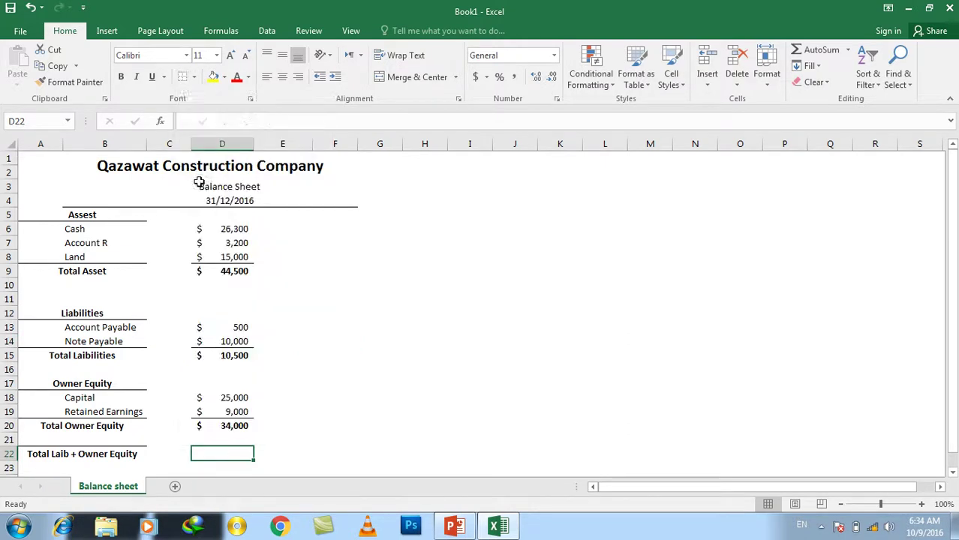
left_click(193, 77)
left_click(224, 126)
Sum D15 and D20 in D22 for a bold $44,500, then check D9's Total Asset
type("=sum(")
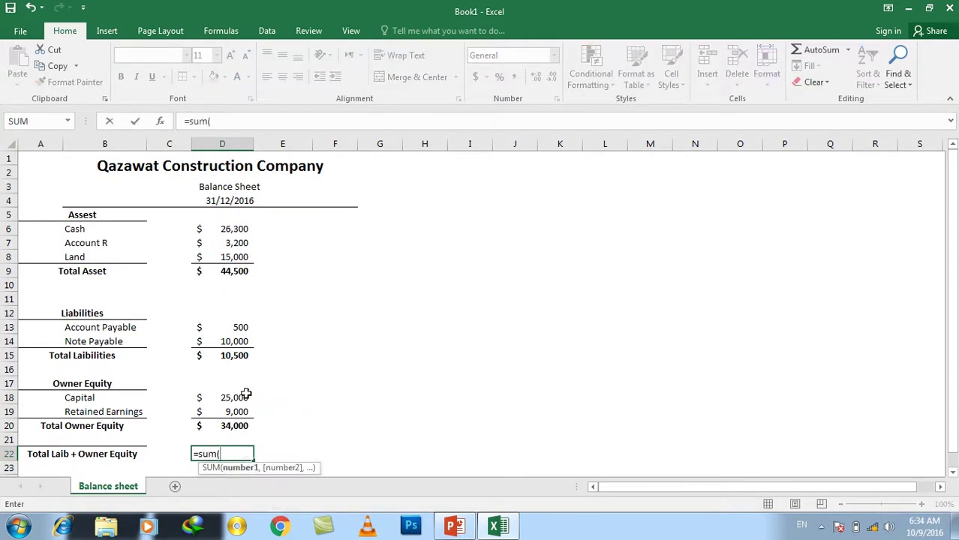
left_click(227, 355)
type(",")
left_click(226, 425)
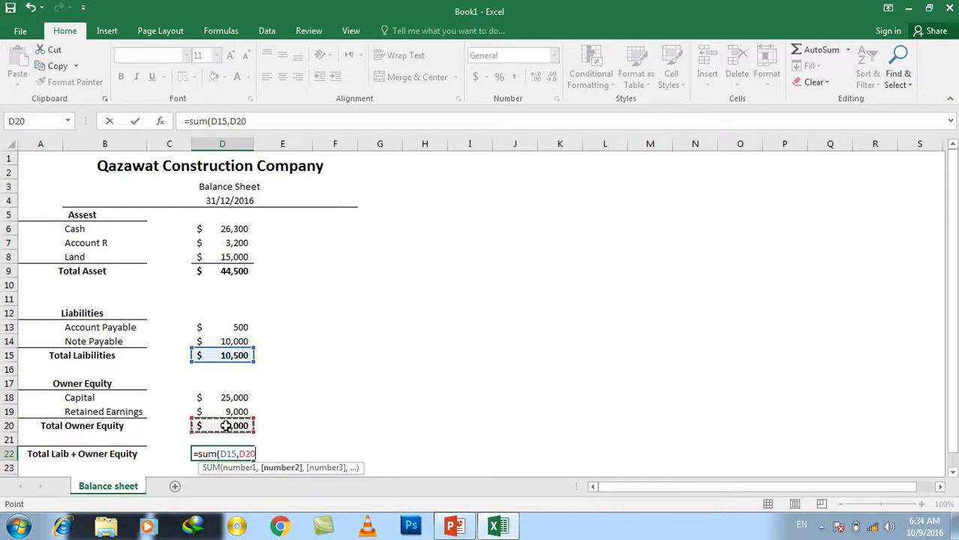
key("Return")
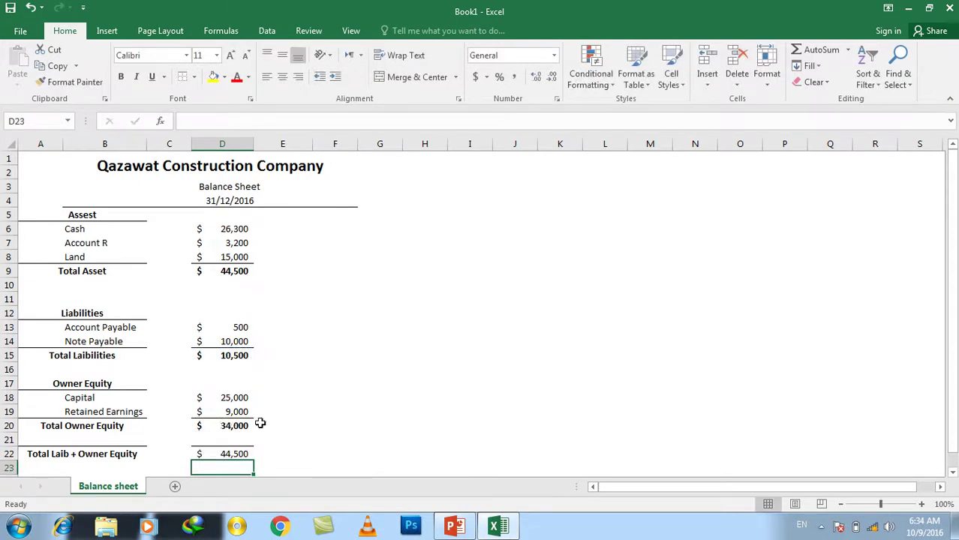
left_click(235, 456)
key("ctrl+b")
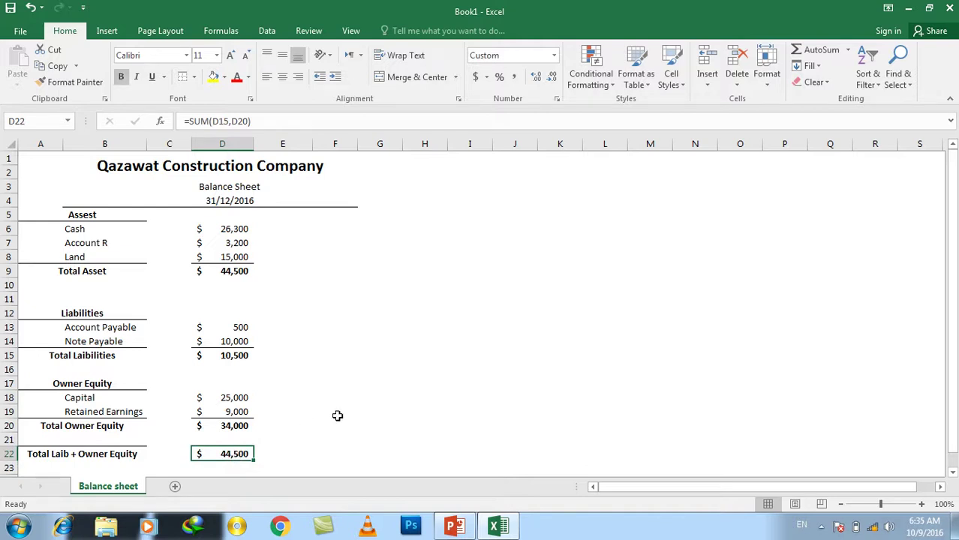
left_click(214, 273)
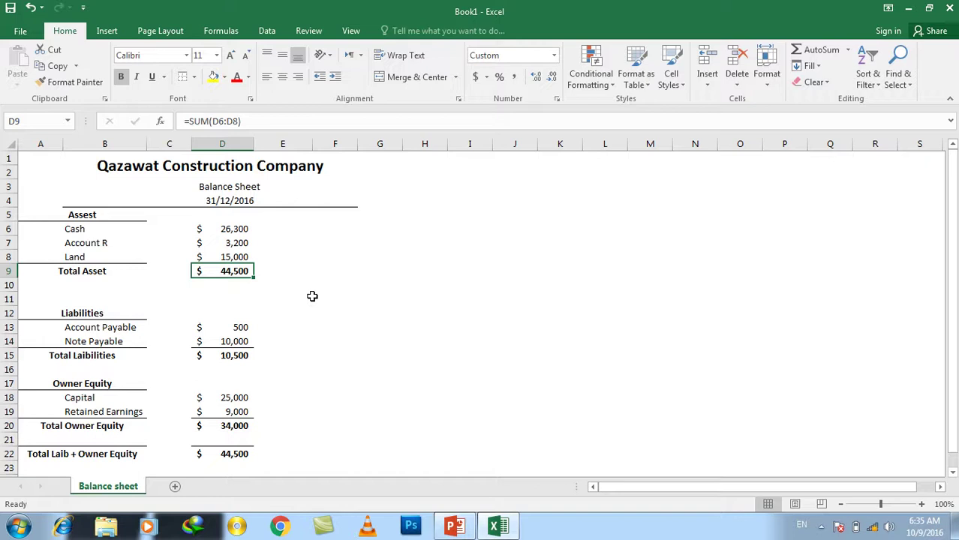
Rename the first sheet to 'Balance sheet Vertical format'
mouse_move(57, 204)
left_mouse_down()
mouse_move(239, 273)
mouse_move(94, 225)
left_mouse_up()
mouse_move(53, 316)
left_mouse_down()
mouse_move(188, 470)
mouse_move(220, 448)
left_mouse_up()
left_click_drag(304, 216, 535, 287)
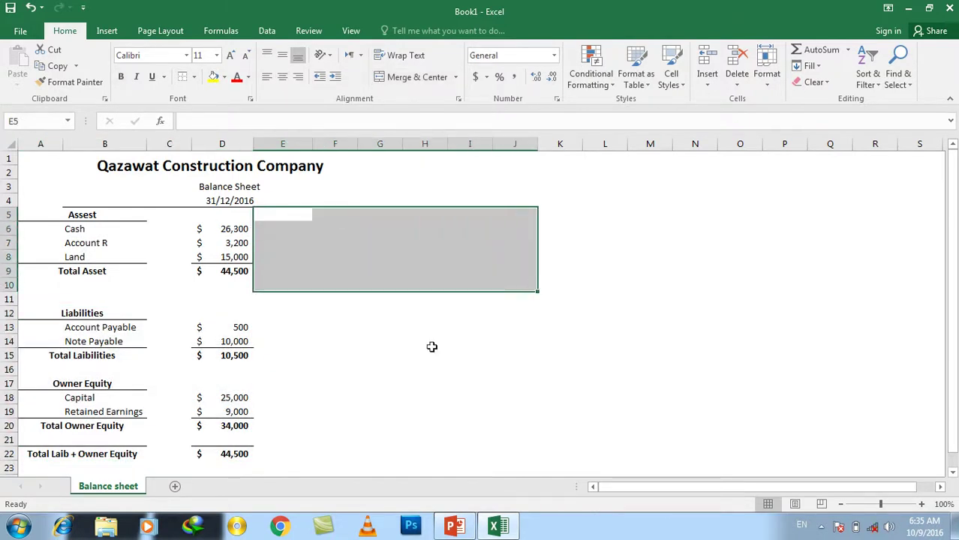
double_click(116, 487)
key("Return")
double_click(138, 486)
double_click(139, 486)
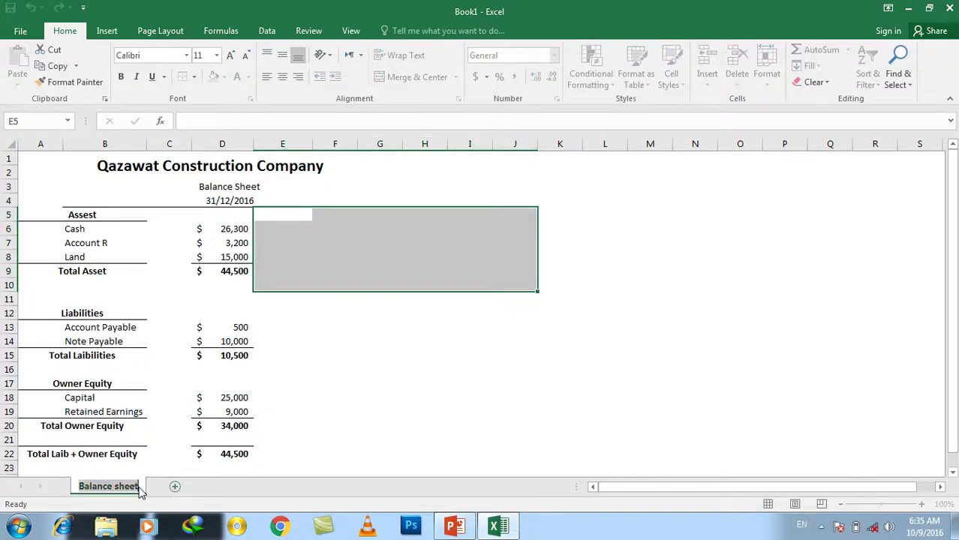
type(" Verti")
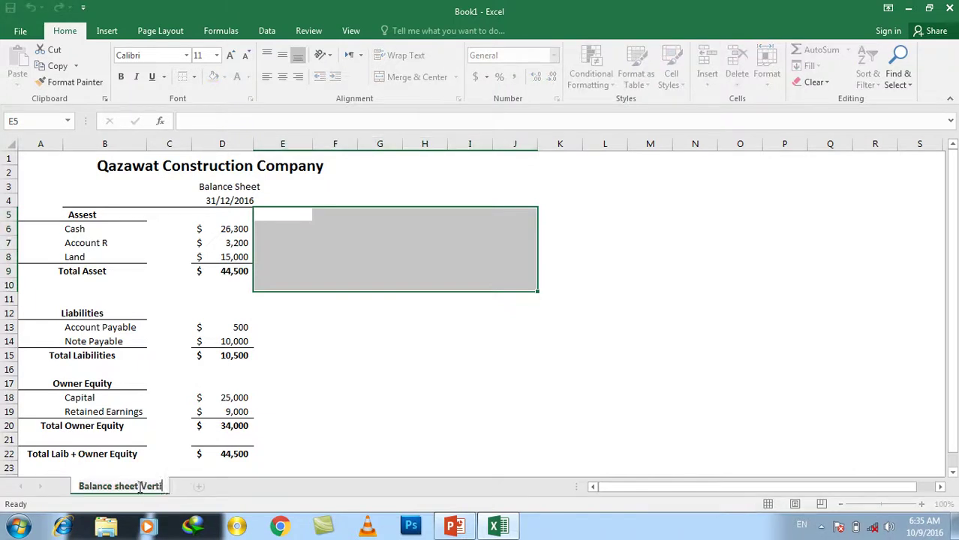
type("cal format")
key("Return")
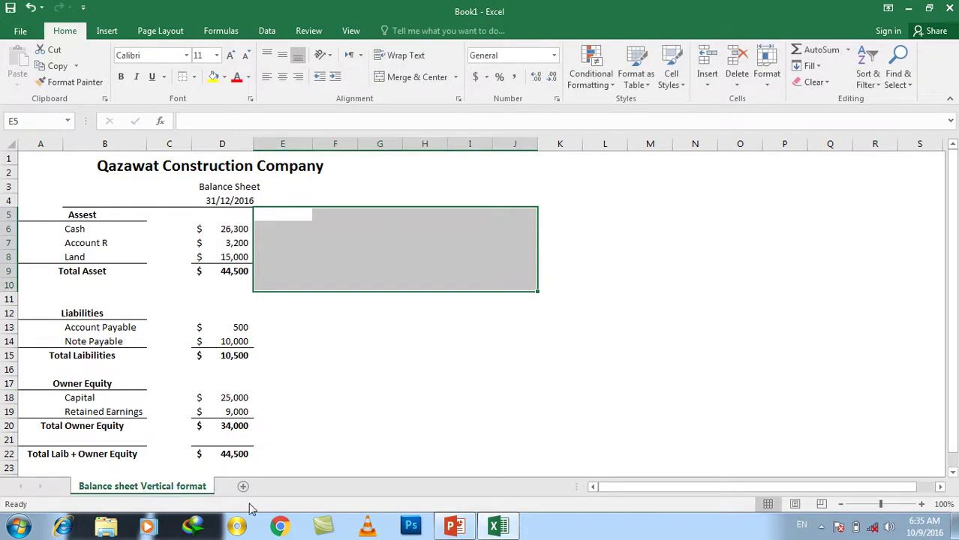
Add a new sheet named 'Balance Sheet Horizantle format'
left_click(242, 488)
double_click(238, 486)
type("Balance Sheet Horizan")
key("Return")
type("te format")
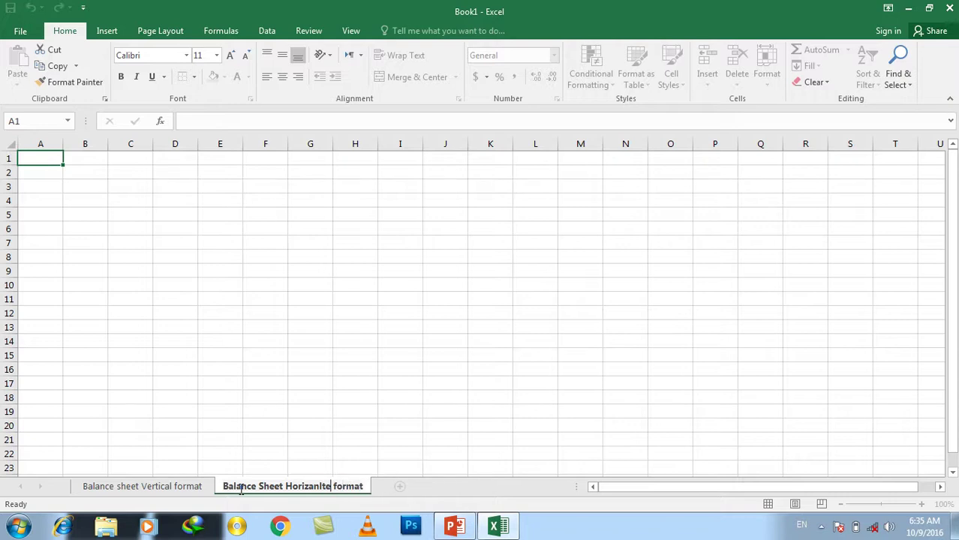
type("l")
left_click(219, 313)
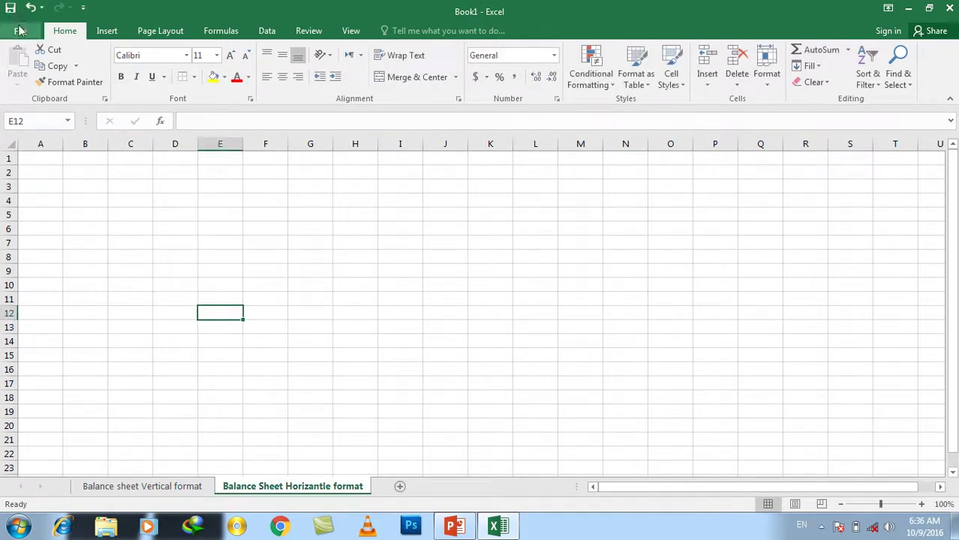
Uncheck Show gridlines for this worksheet in Excel Options' Advanced settings
left_click(20, 31)
left_click(31, 347)
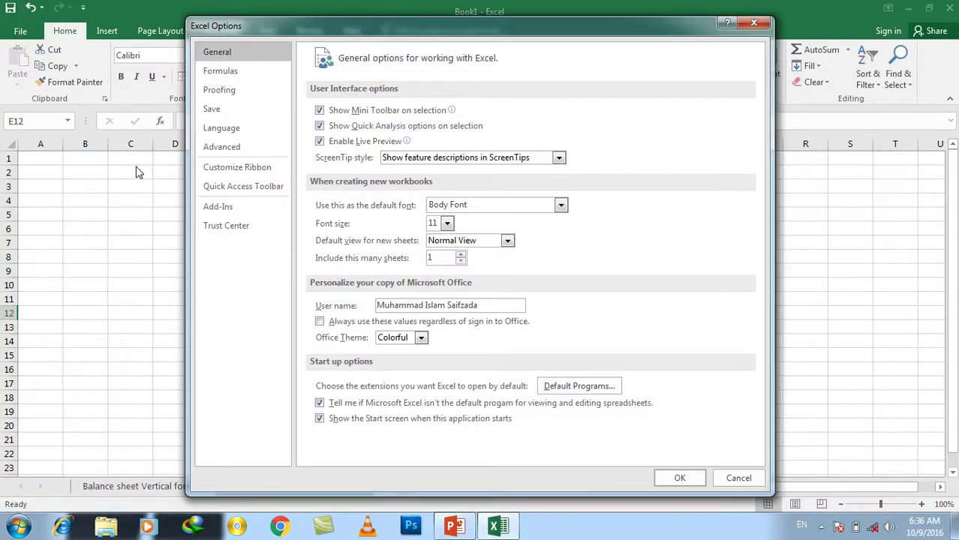
left_click(249, 148)
mouse_move(760, 98)
left_mouse_down()
mouse_move(760, 418)
mouse_move(760, 309)
left_mouse_up()
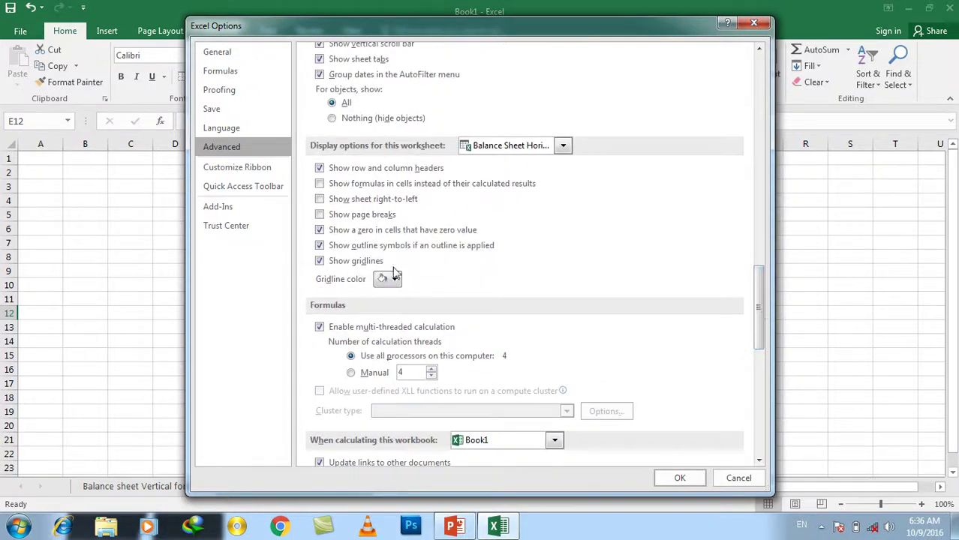
left_click(365, 261)
key("Return")
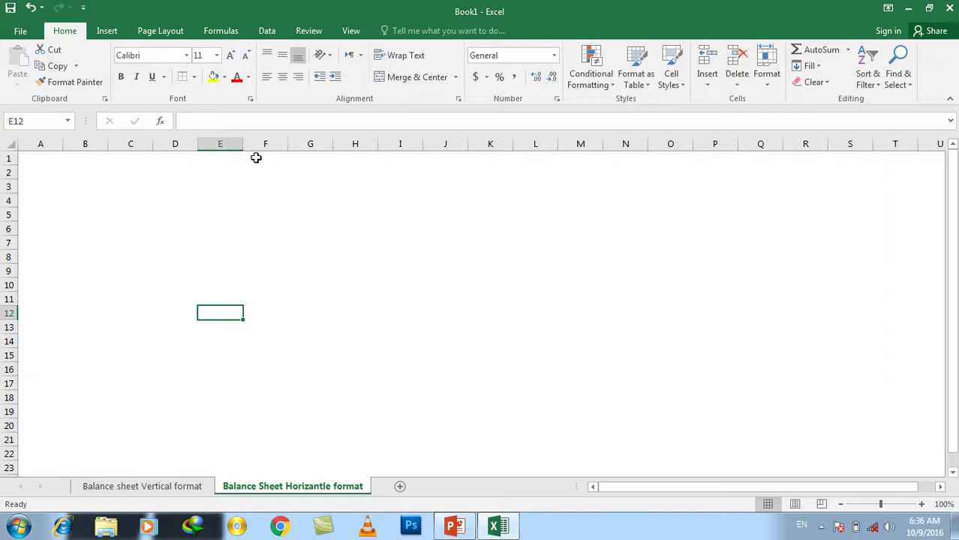
Merge E1:H2 and enter the title 'Aman Dentail Clinic'
left_click(220, 155)
left_click_drag(213, 154, 352, 171)
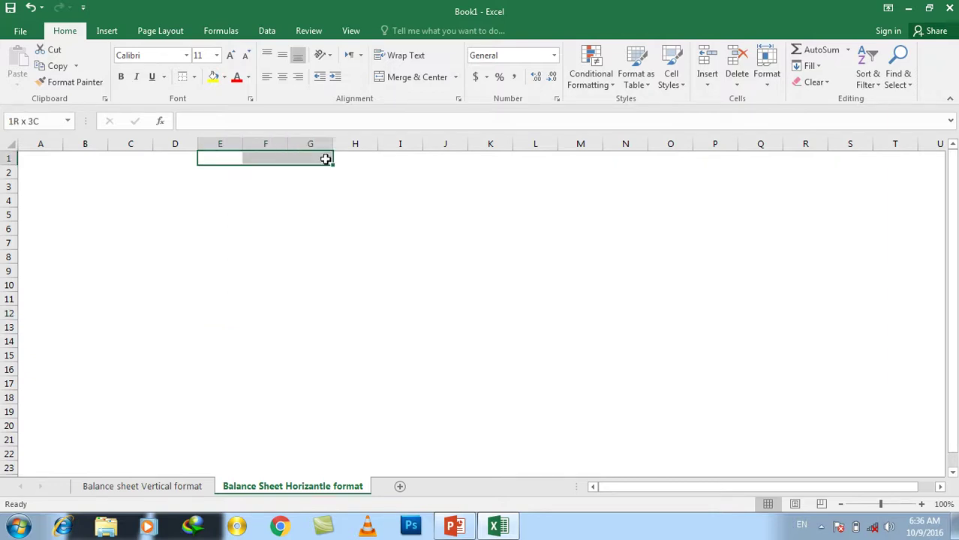
left_click(410, 76)
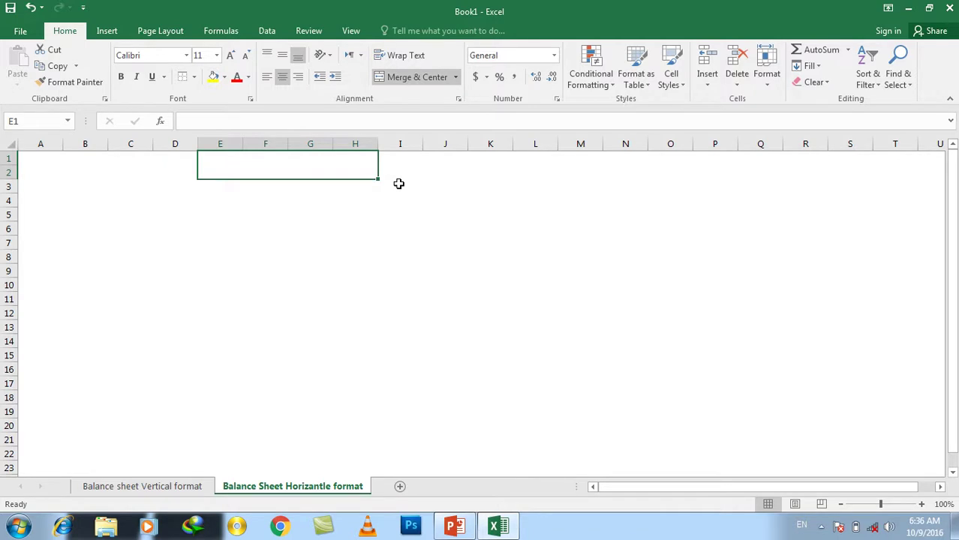
type("Aman ")
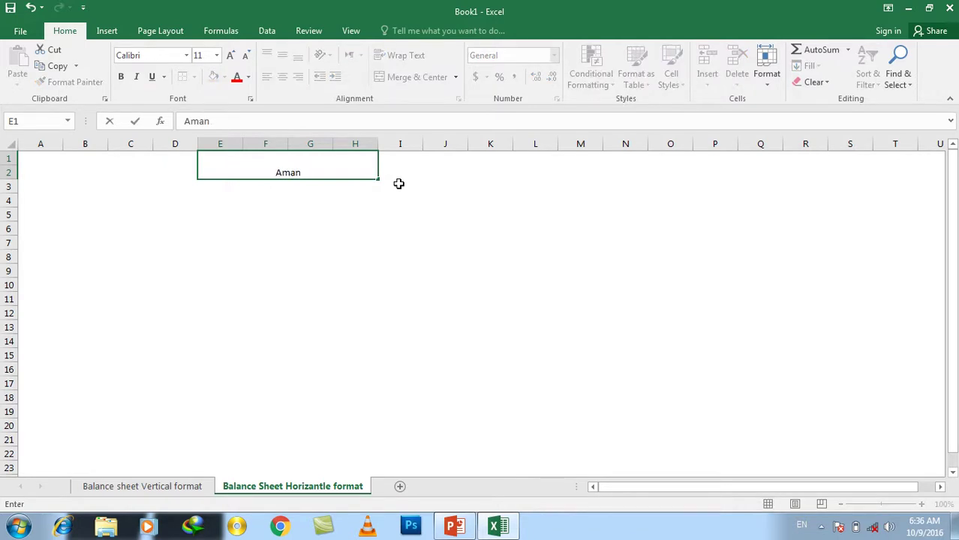
type("Dentail Clinich")
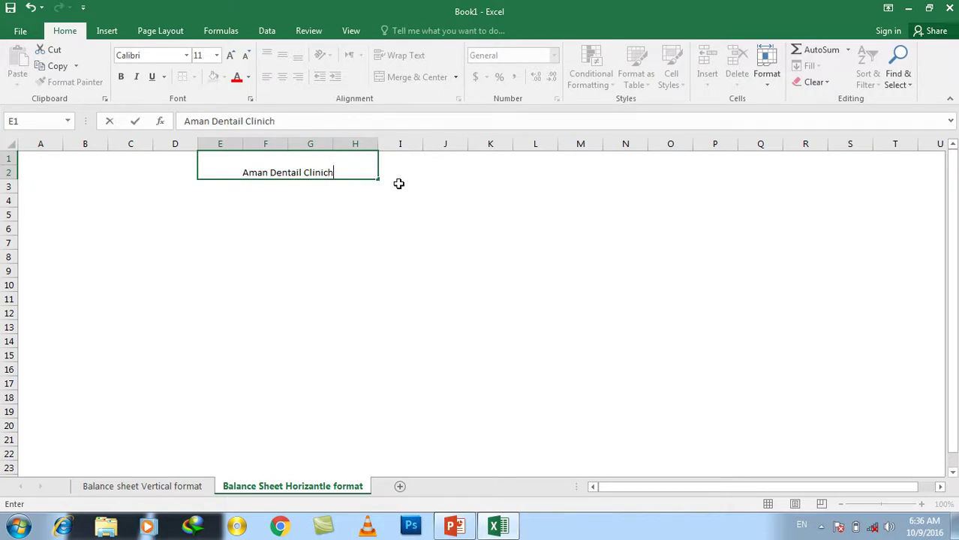
key("BackSpace")
type("k")
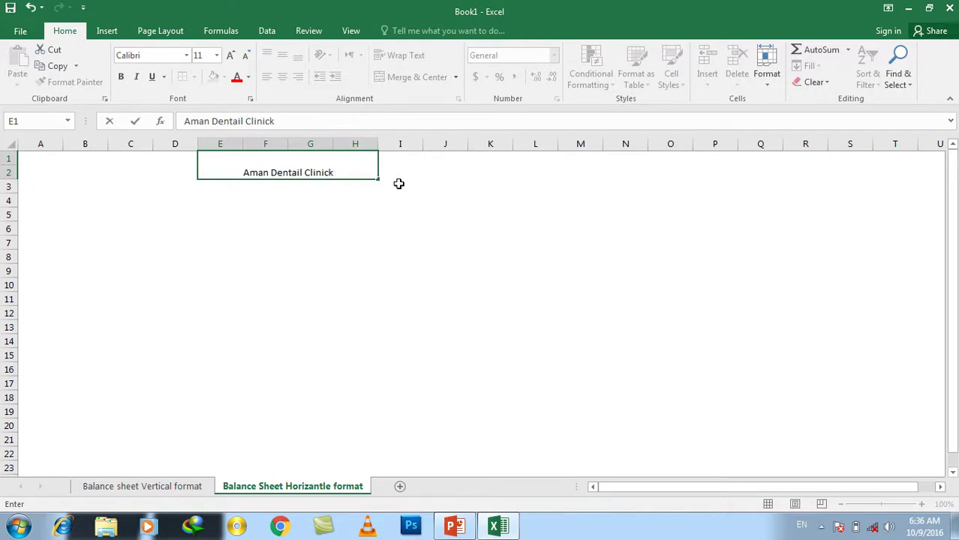
key("BackSpace")
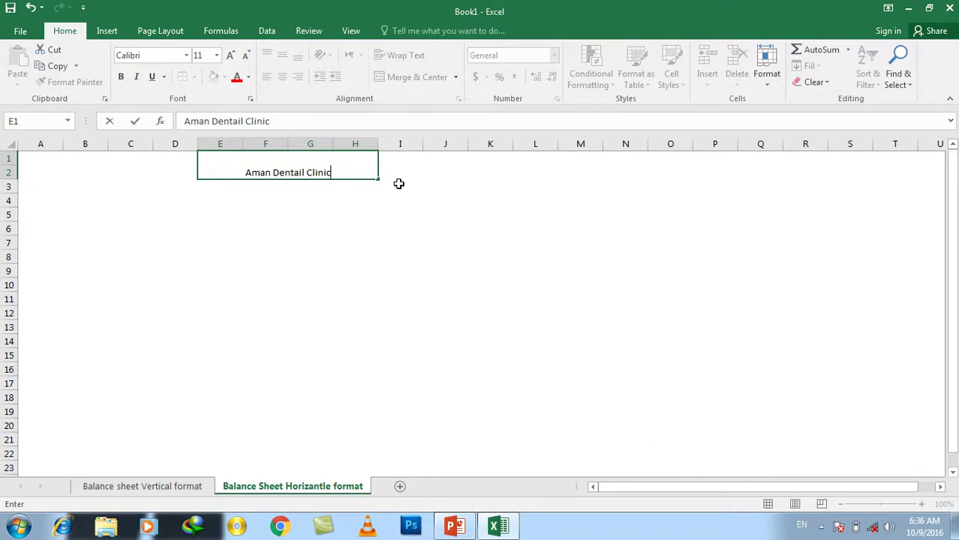
key("Return")
Make the clinic title bold and enlarge it to size 20
left_click(300, 182)
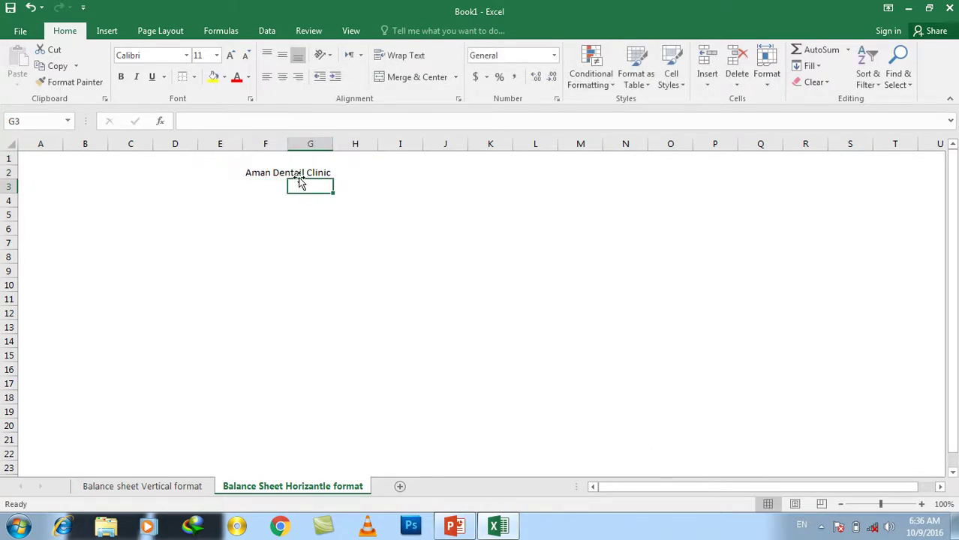
left_click(300, 174)
left_click(120, 77)
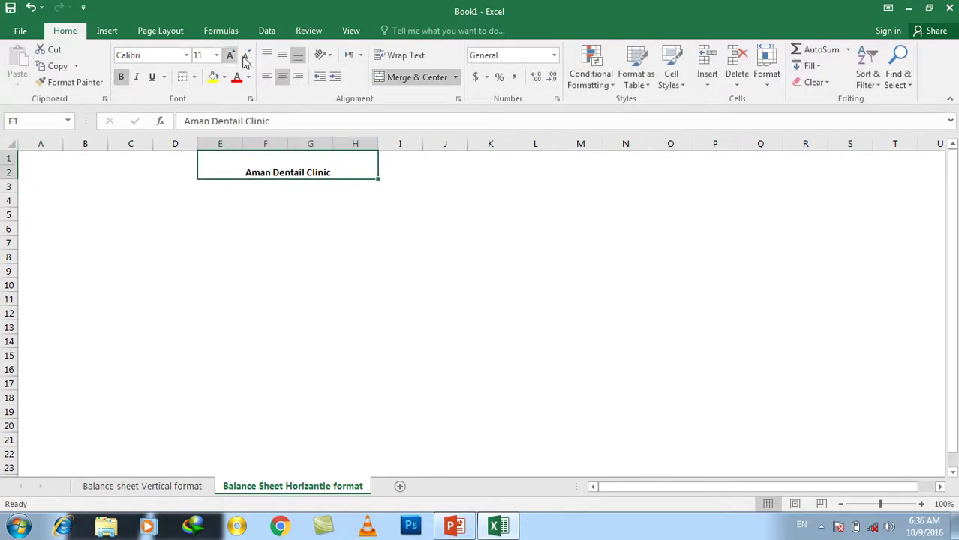
left_click(231, 56)
left_click(230, 55)
left_click(230, 55)
left_click(231, 56)
left_click(231, 55)
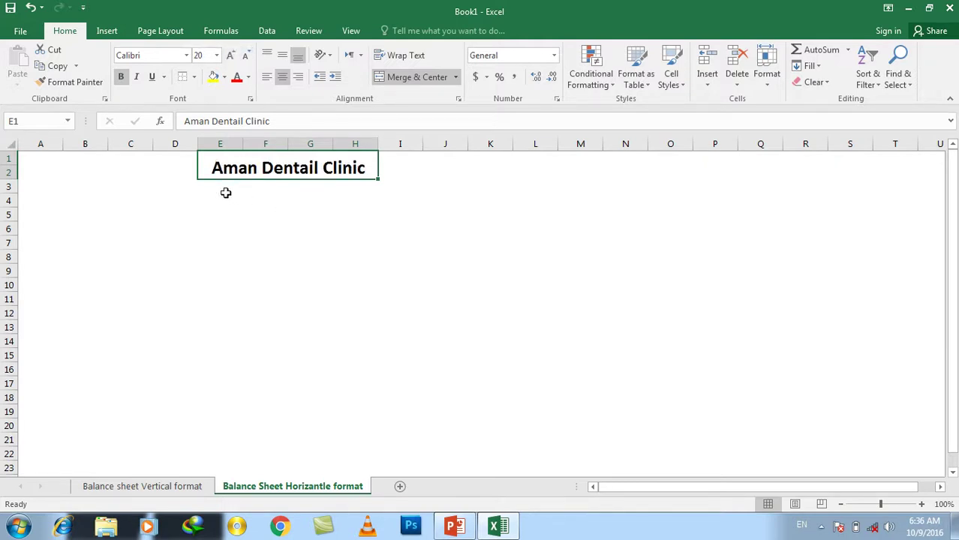
left_click_drag(225, 189, 358, 186)
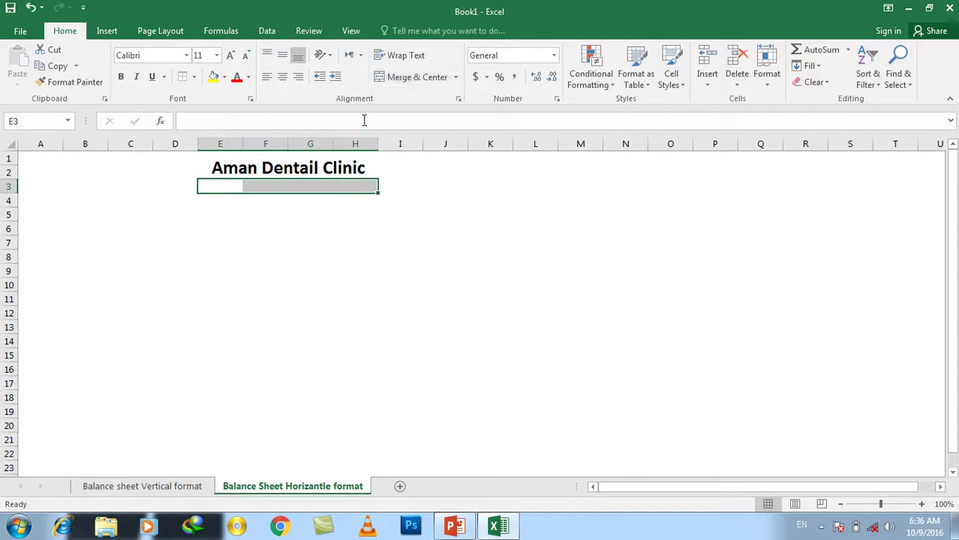
Merge E3:H3 and enter 'Balance Sheet' as the subtitle
left_click(387, 77)
type("Balance Sheet")
key("Return")
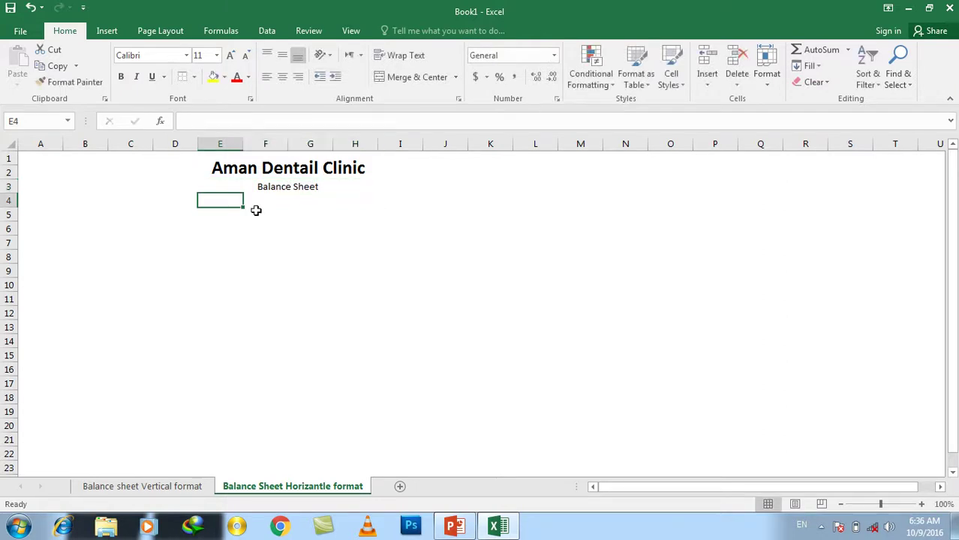
Merge E4:H4, enter the date 31,12,2016, and put a bottom border under it
mouse_move(231, 199)
left_mouse_down()
mouse_move(363, 188)
mouse_move(363, 199)
left_mouse_up()
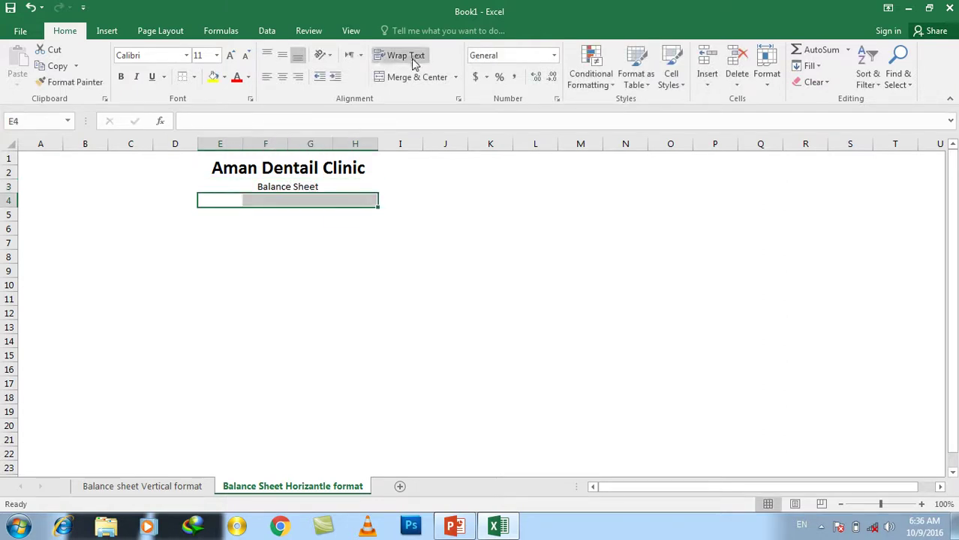
left_click(406, 78)
type("31")
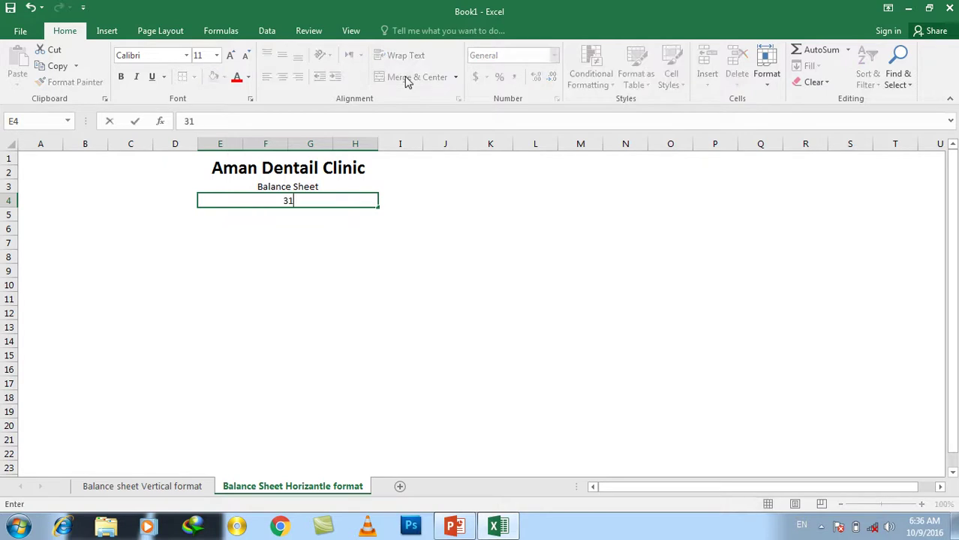
type(",12,2016")
key("Return")
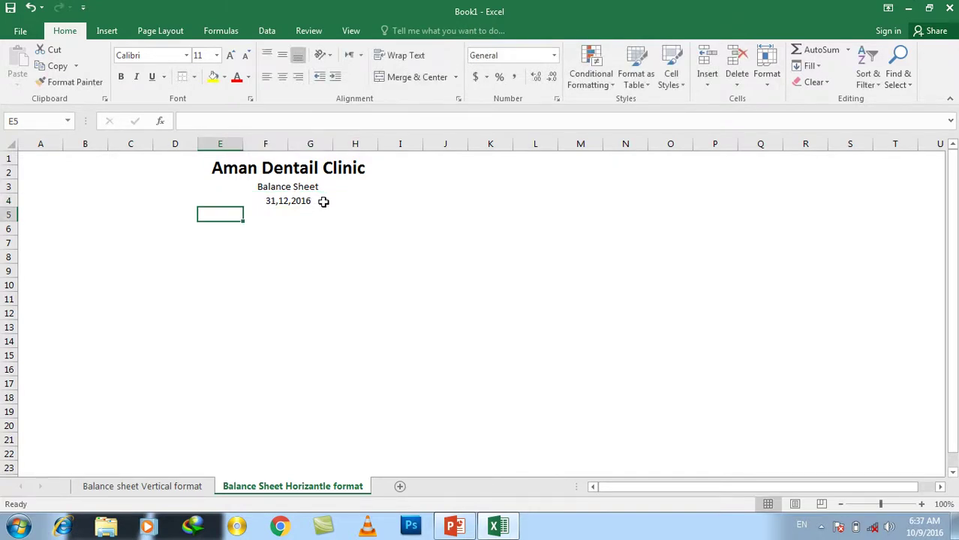
left_click_drag(325, 200, 358, 201)
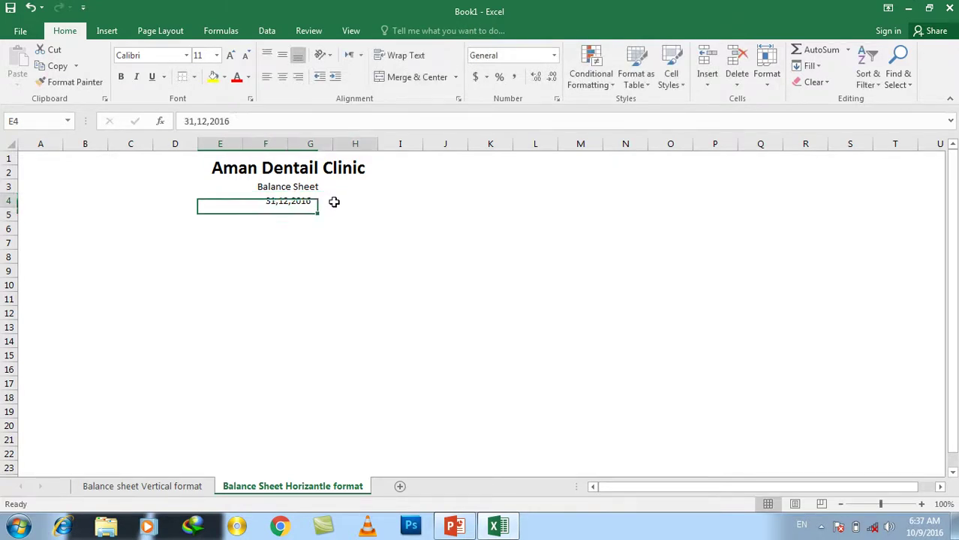
left_click(194, 77)
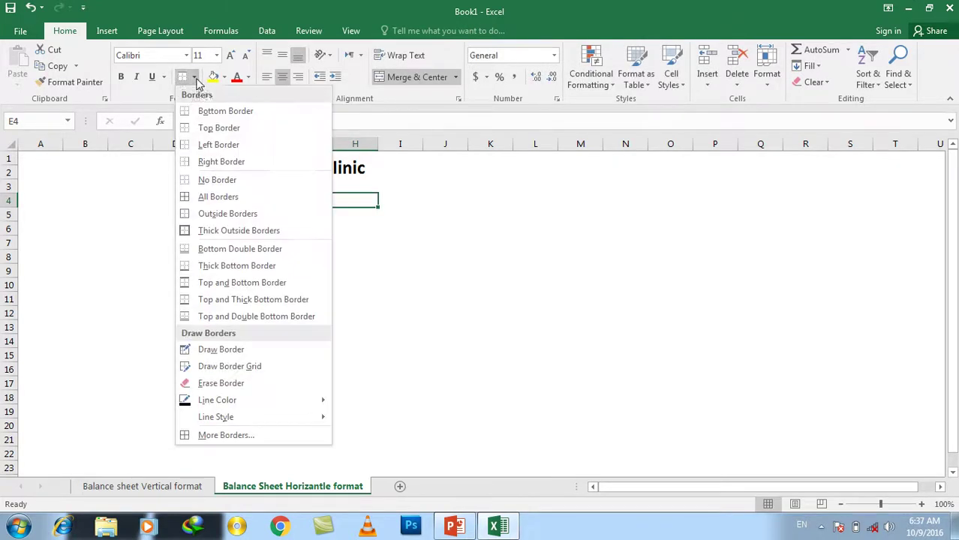
left_click(225, 111)
left_click(319, 256)
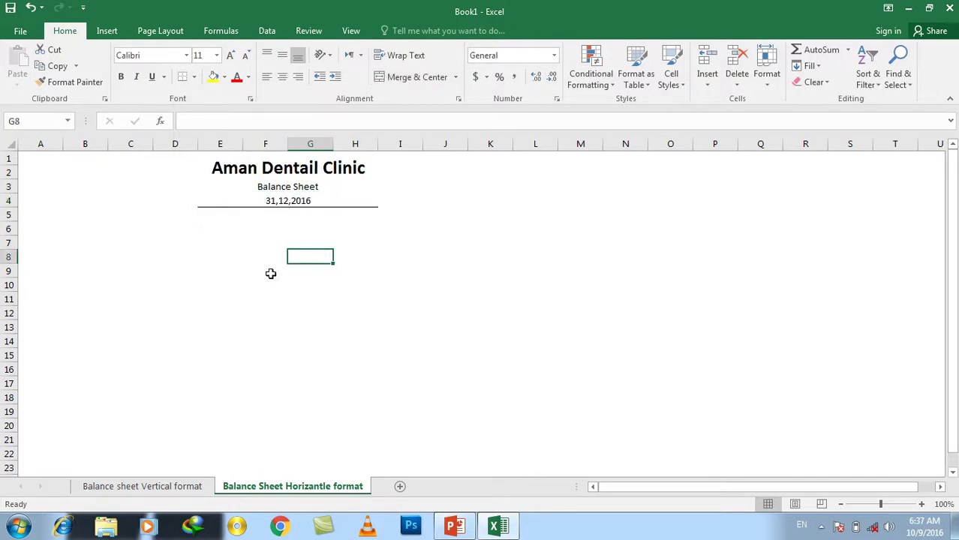
left_click(60, 217)
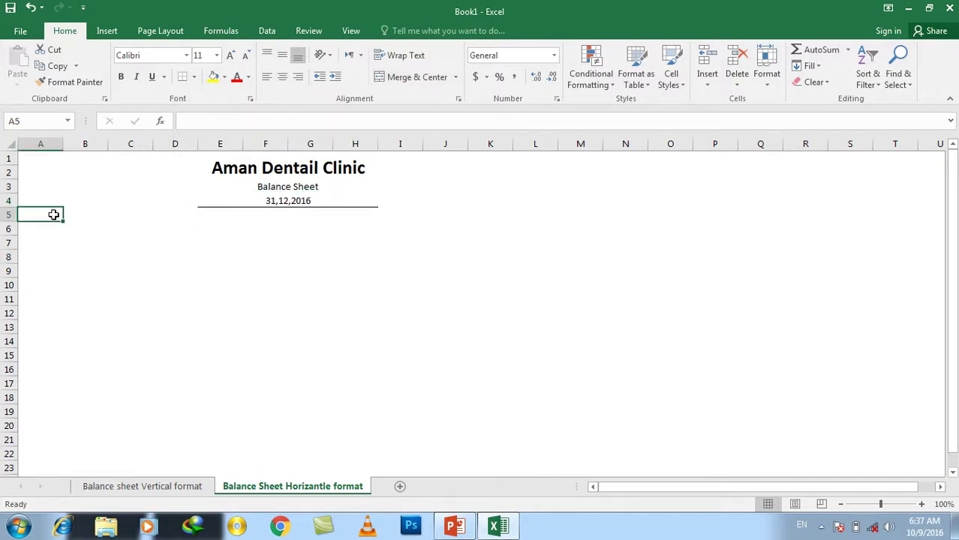
Merge A6:B6 into a bold, middle-aligned 'Assest' heading with a bottom border
left_click(52, 229)
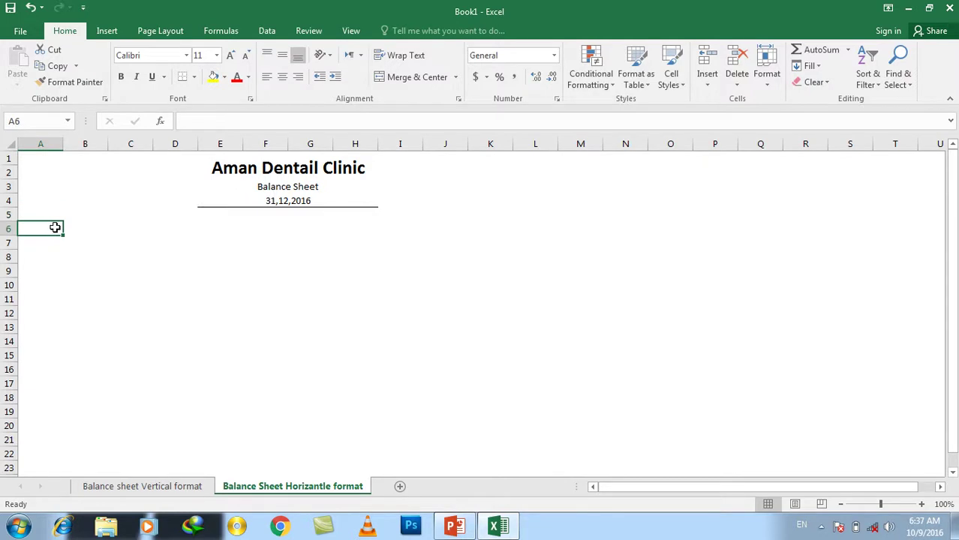
left_click_drag(55, 227, 84, 229)
left_click(398, 82)
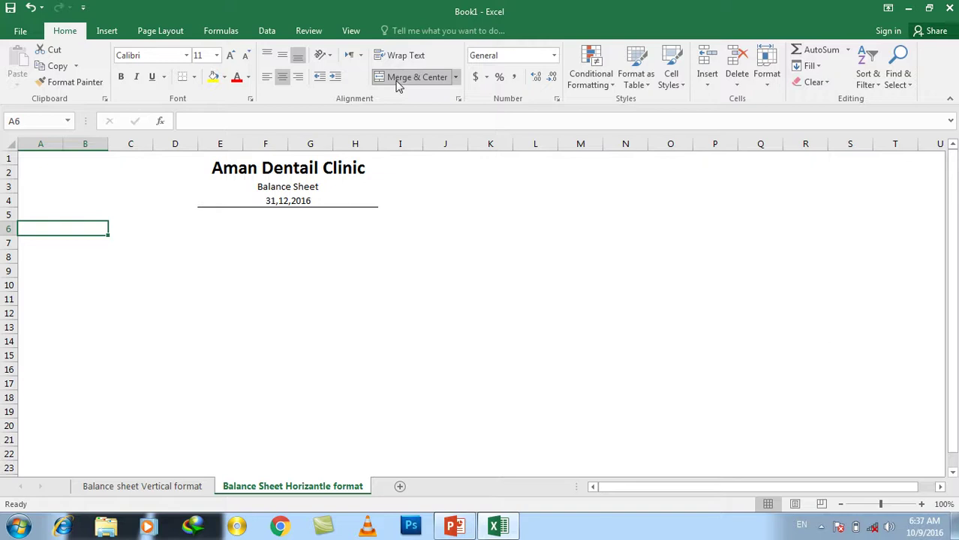
type("Assest")
key("Return")
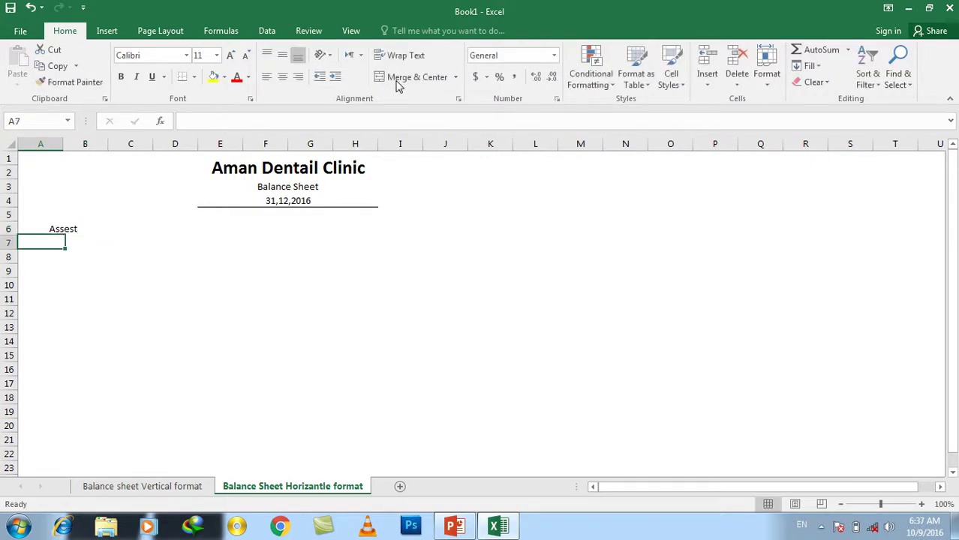
left_click(75, 225)
left_click(121, 76)
left_click(282, 54)
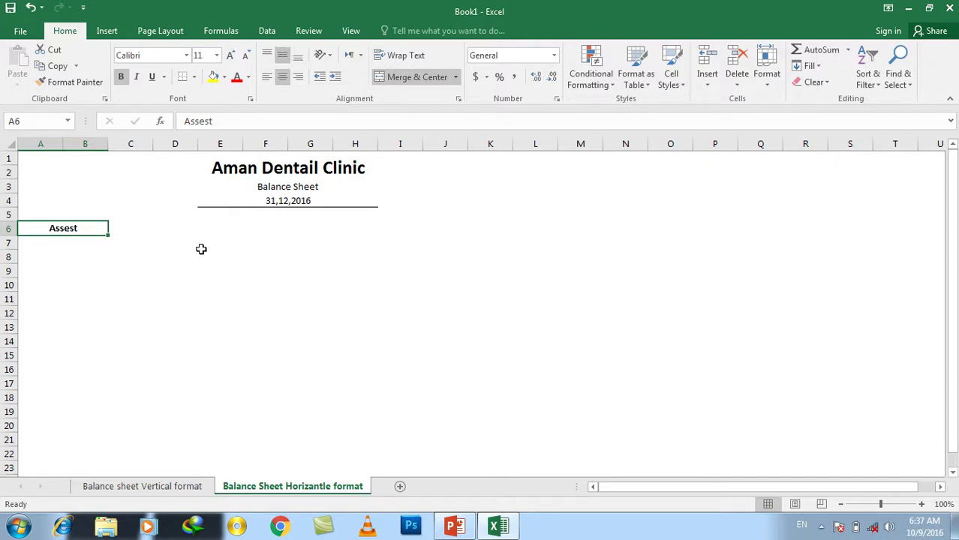
left_click(194, 77)
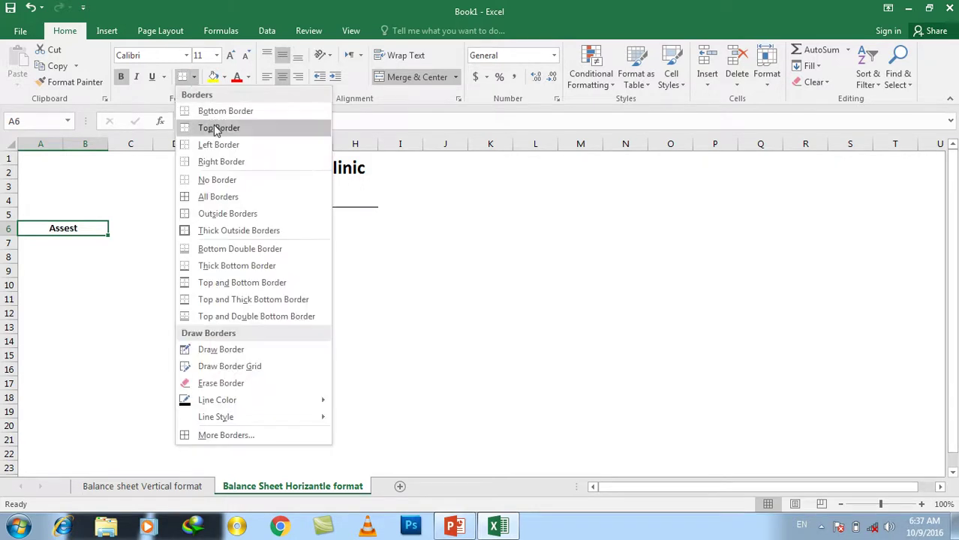
left_click(225, 112)
left_click(201, 344)
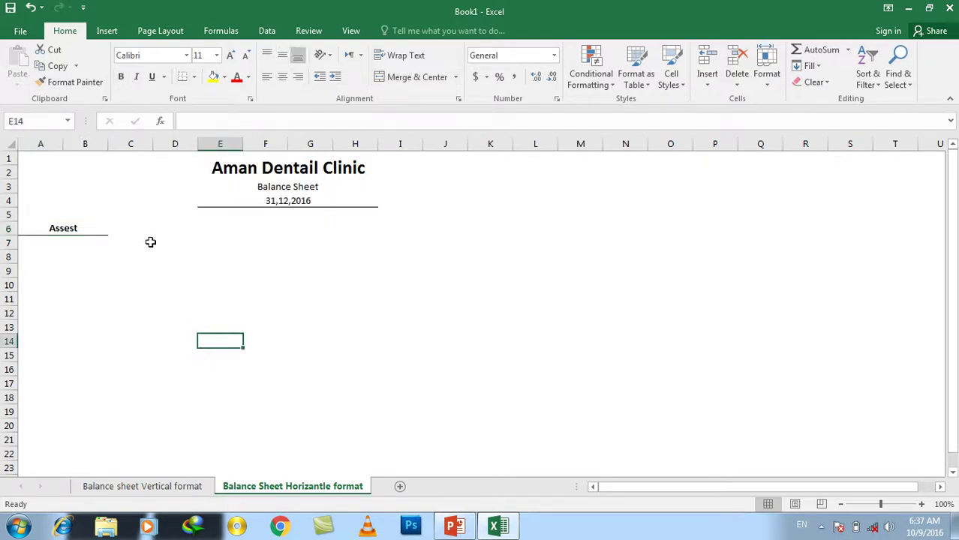
Enter Cash in B8, checking the PowerPoint slide for the asset items
left_click(106, 255)
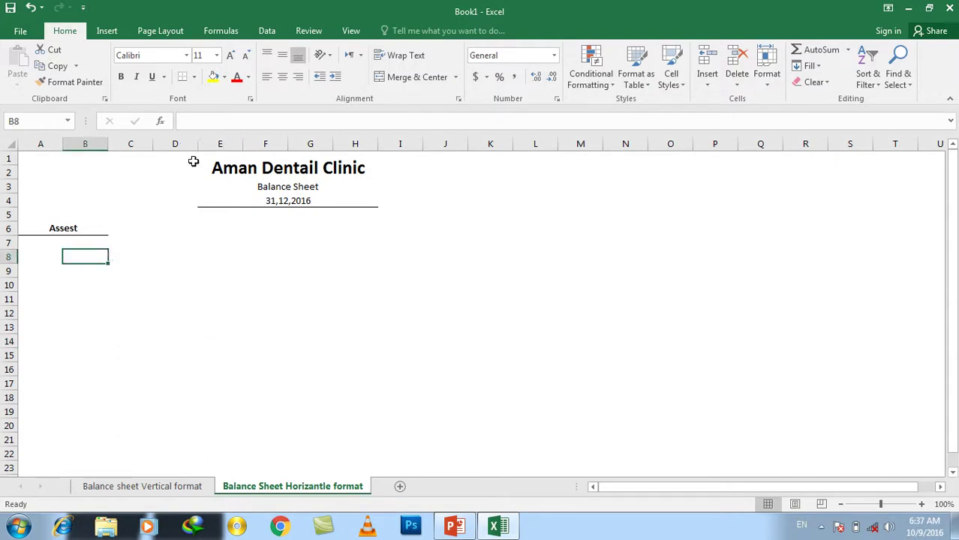
left_click(460, 528)
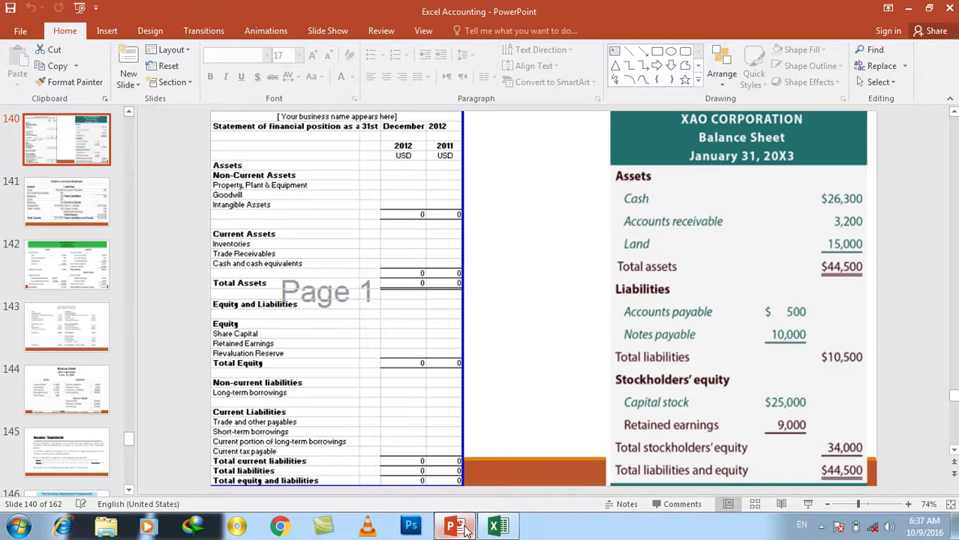
left_click(465, 529)
type("Cash")
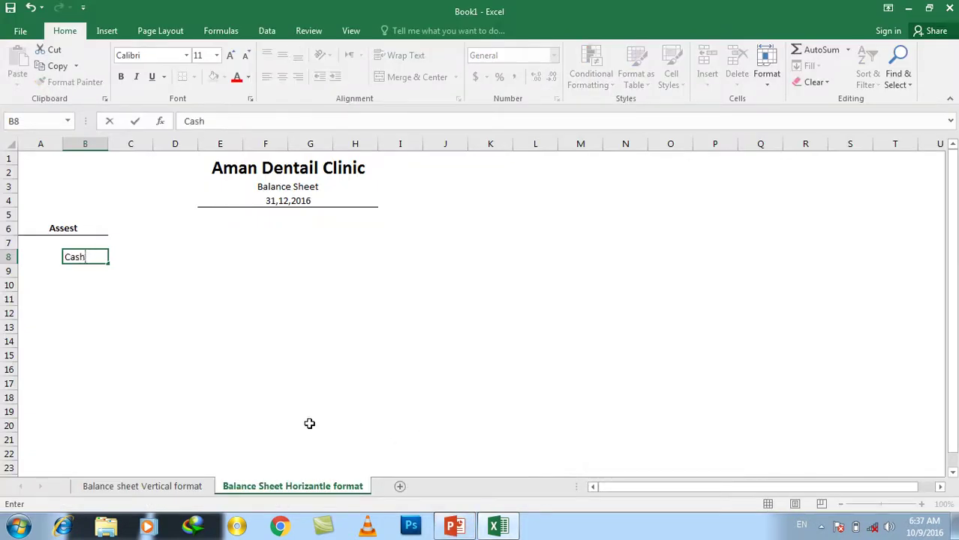
key("Return")
left_click(452, 528)
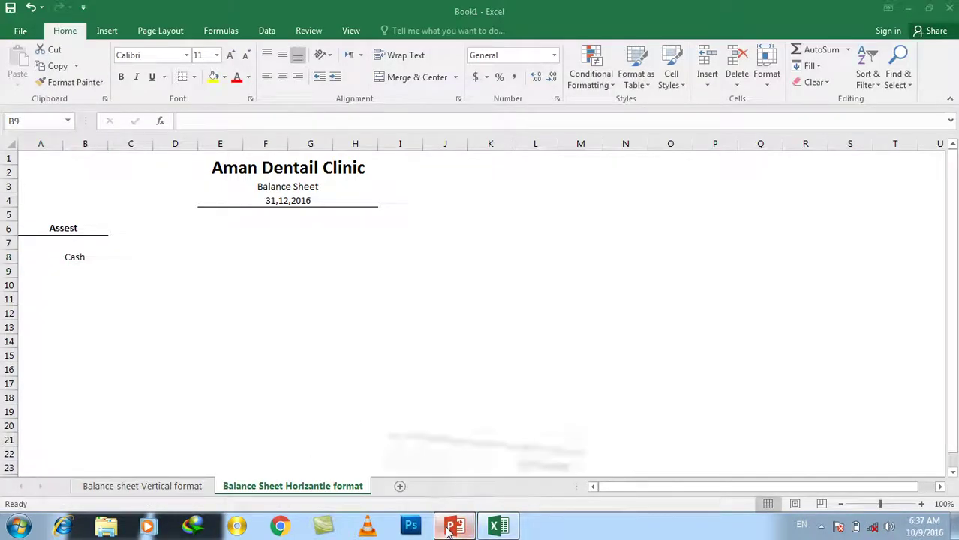
left_click(452, 527)
type("Accoun")
key("Escape")
Show slide 141 with Adam's Lawncare Business horizontal balance sheet in PowerPoint
left_click(452, 528)
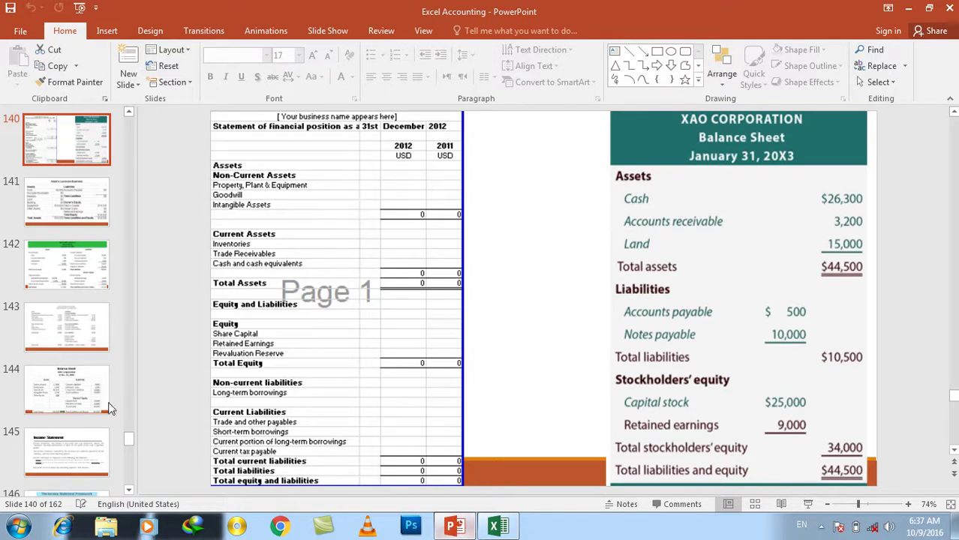
left_click(65, 226)
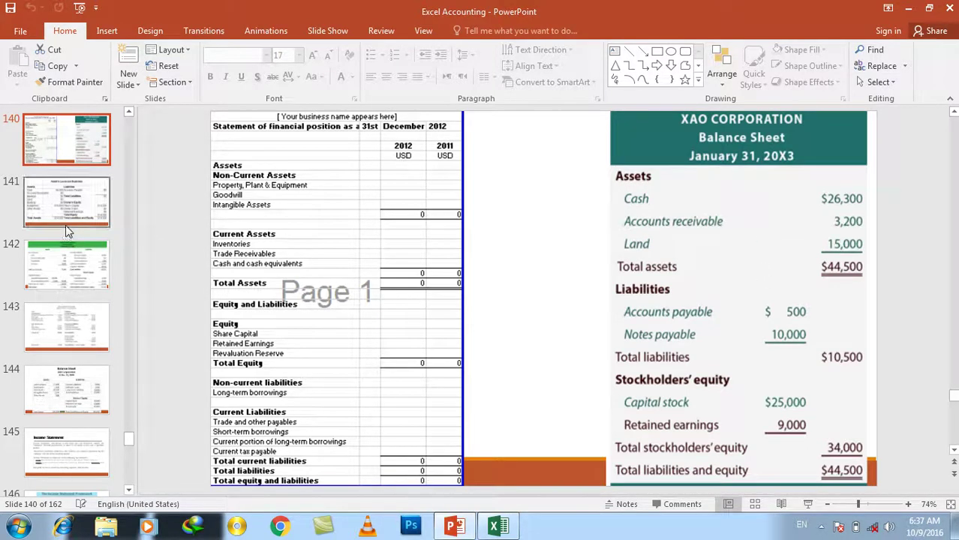
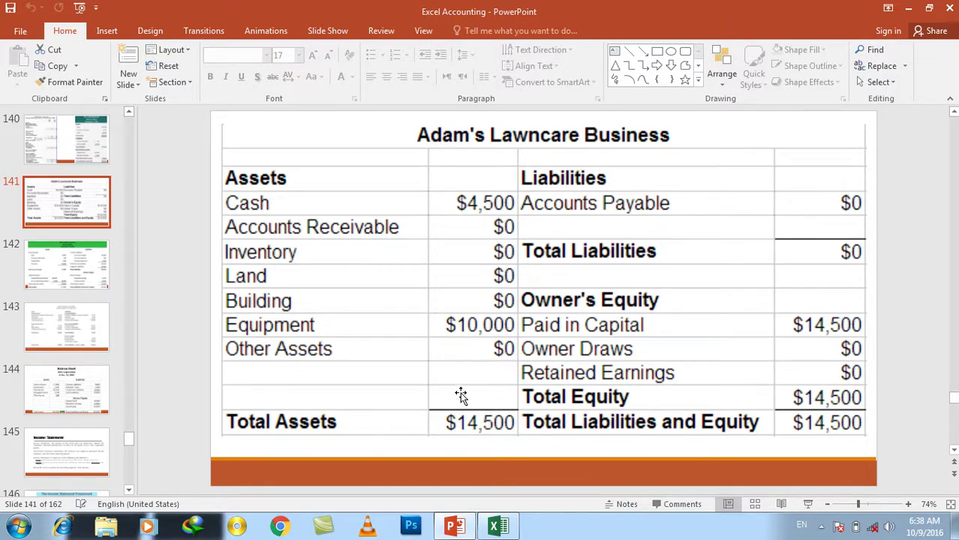
Add Account R in B9 and Land in B10, following the reference balance sheet slide
left_click(463, 528)
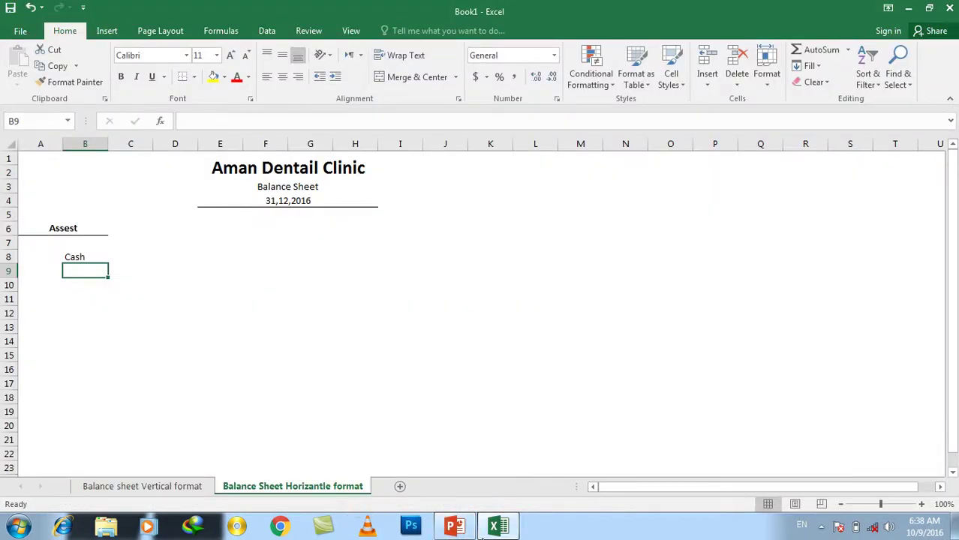
left_click(454, 526)
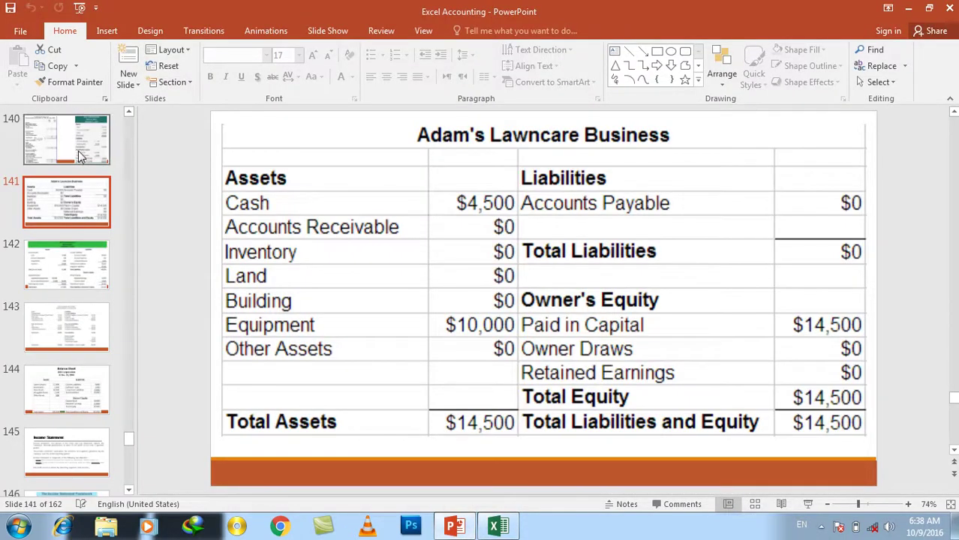
left_click(83, 159)
left_click(456, 528)
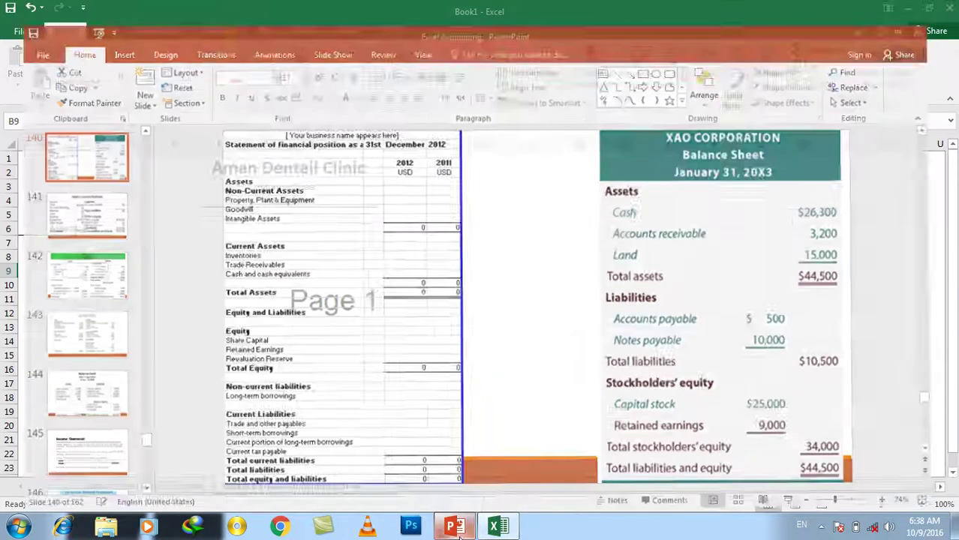
type("Ac")
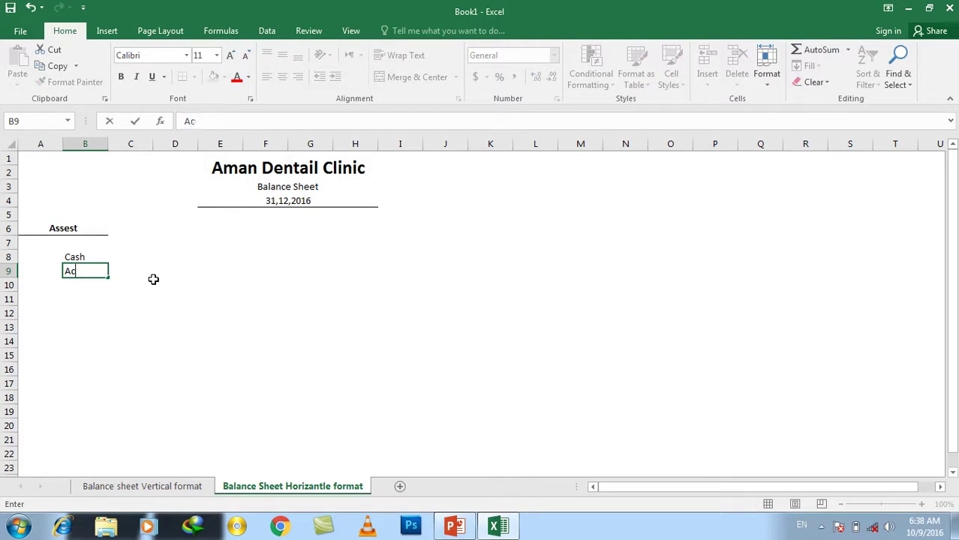
type("count R")
key("Return")
left_click(454, 527)
left_click(464, 530)
type("Lan")
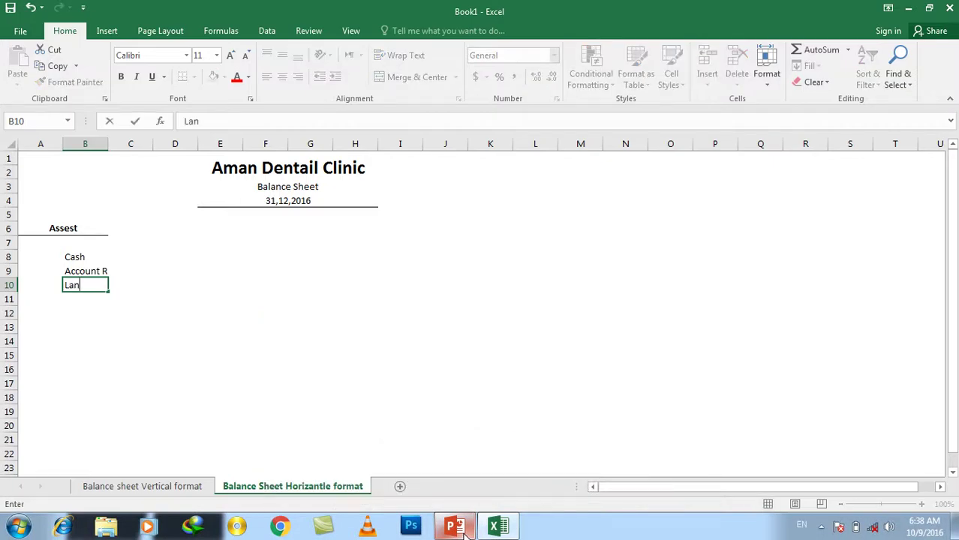
key("Return")
Merge A11:B11 and enter the label Total Assets
key("shift+Left")
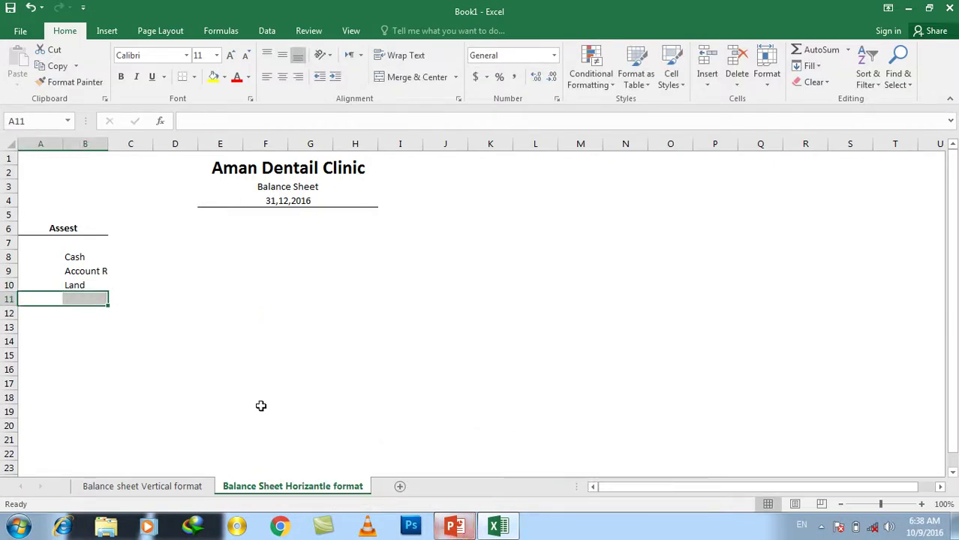
left_click(396, 78)
type("Total Asset")
key("Return")
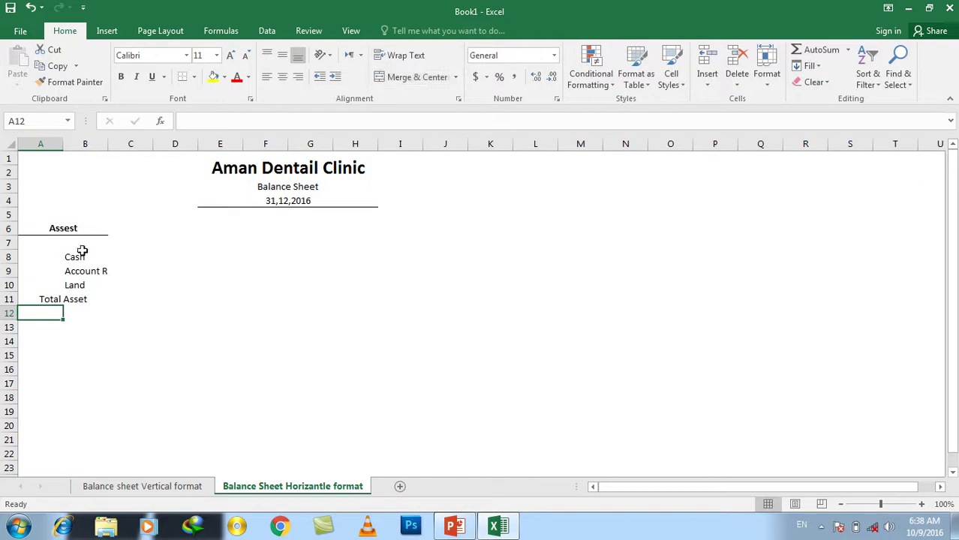
left_click(79, 297)
double_click(91, 300)
type("s")
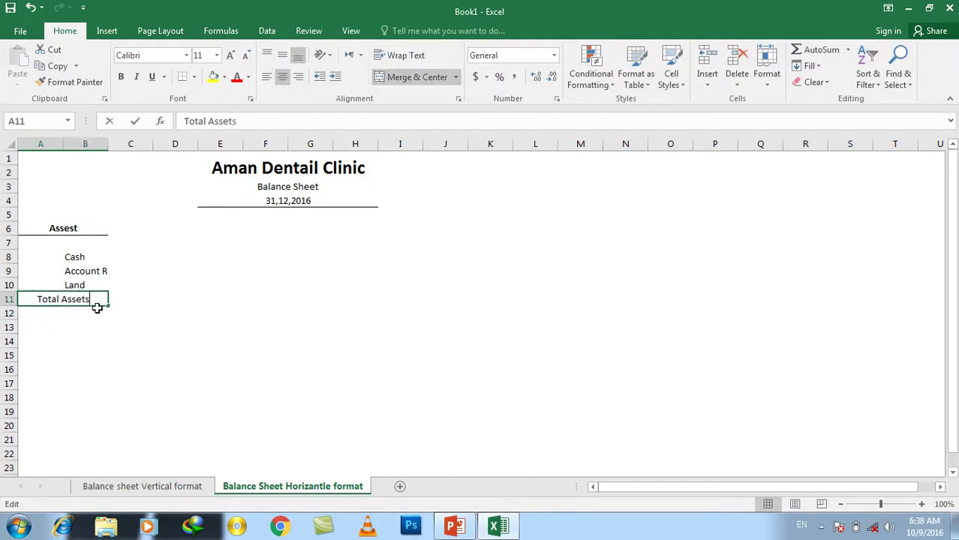
key("Return")
Make the Total Assets label bold with a top border
left_click(76, 299)
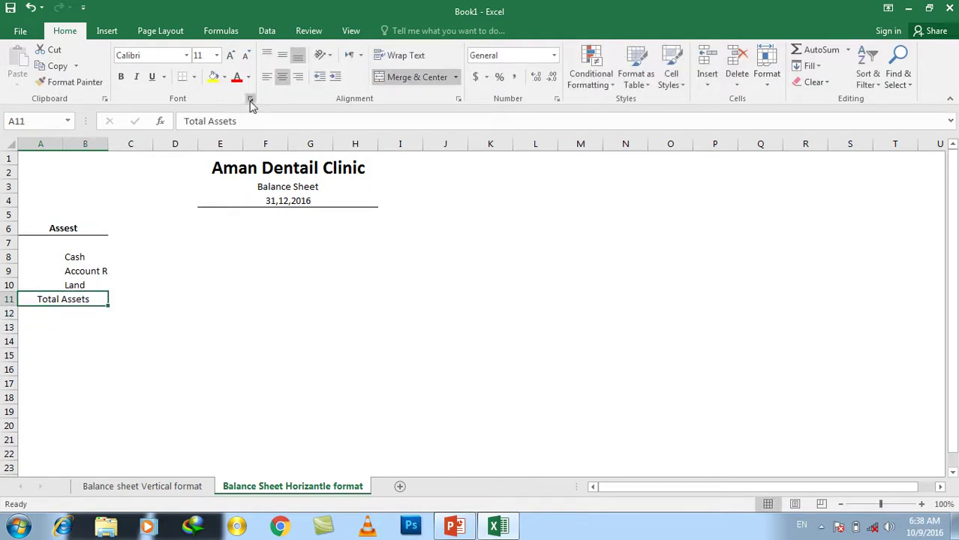
left_click(120, 76)
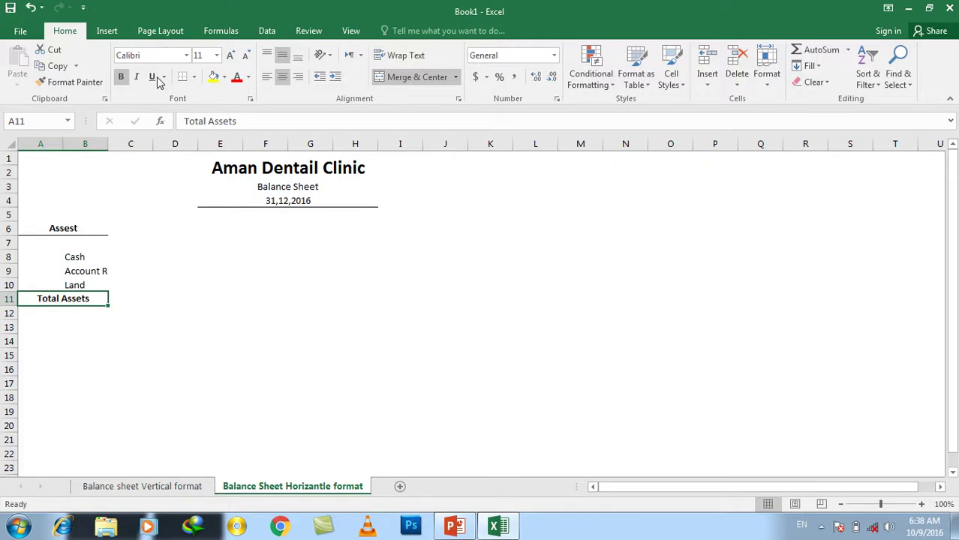
left_click(194, 76)
left_click(211, 129)
left_click(202, 285)
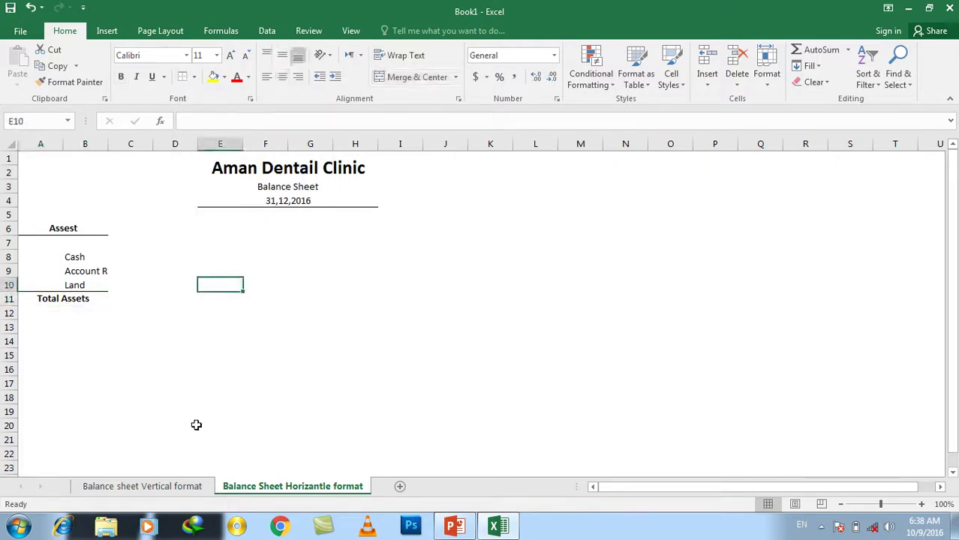
left_click(201, 240)
left_click(220, 257)
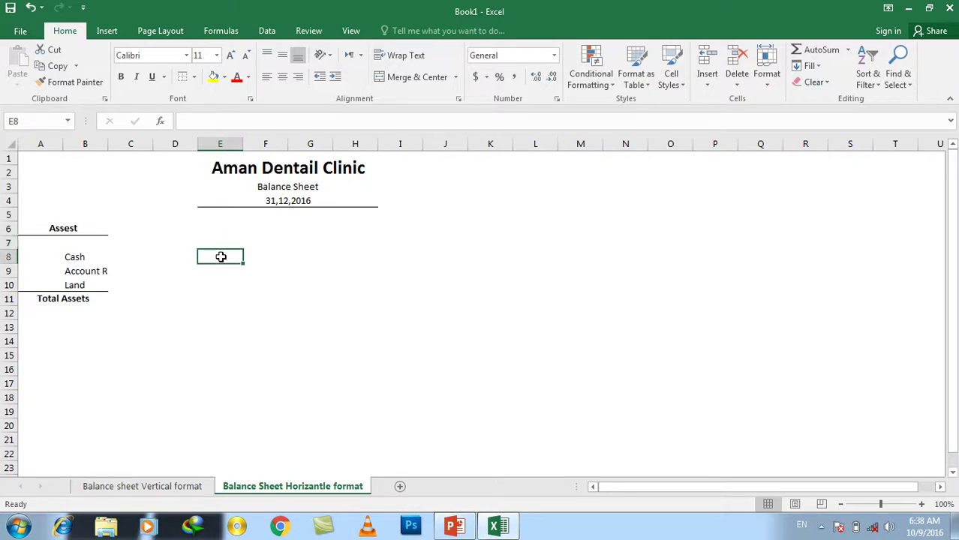
Enter 26300, 3200 and 15000 in E8:E10 from the reference slide
left_click(455, 526)
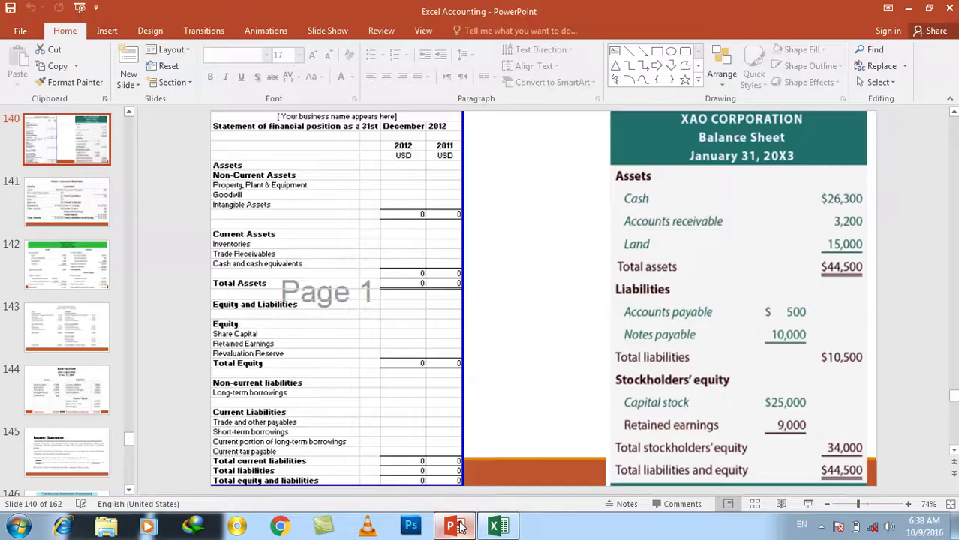
left_click(456, 527)
type("26300")
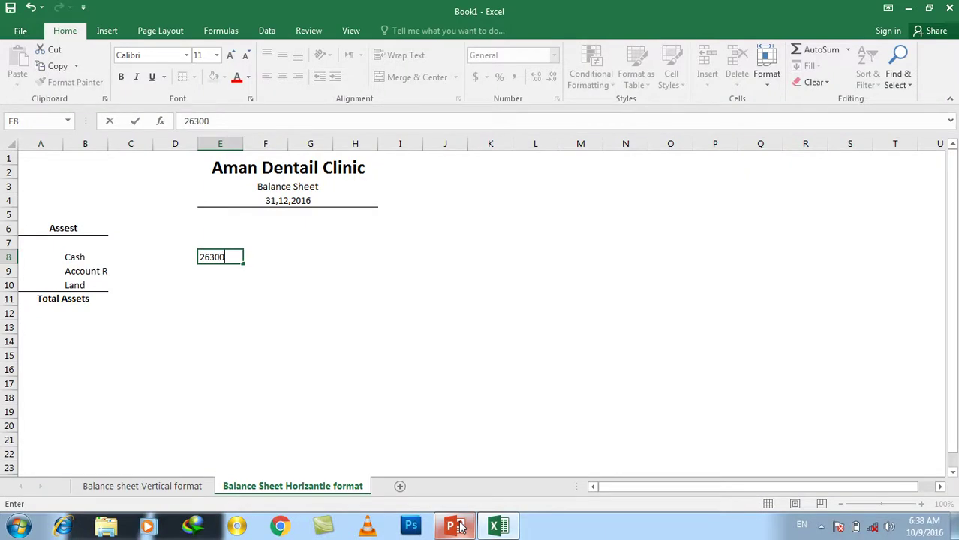
key("Return")
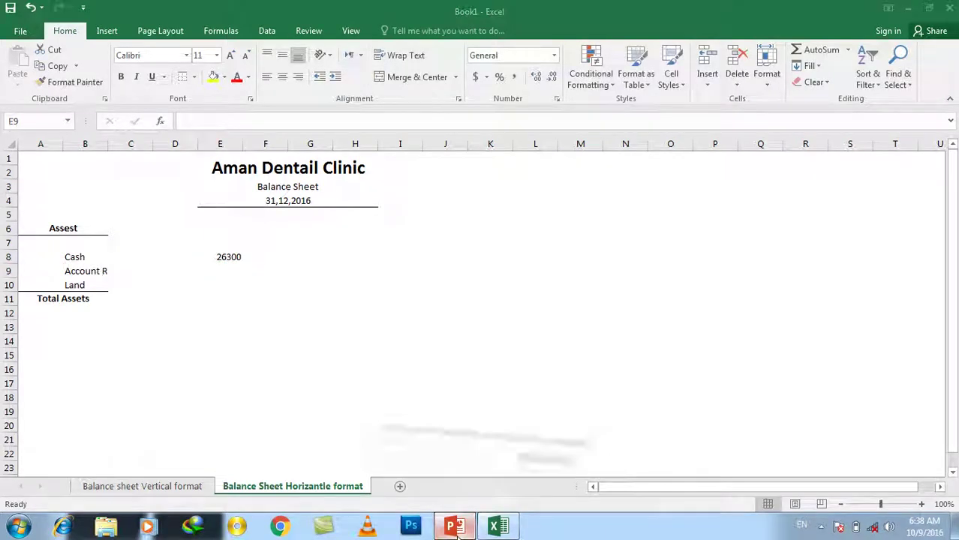
left_click(455, 527)
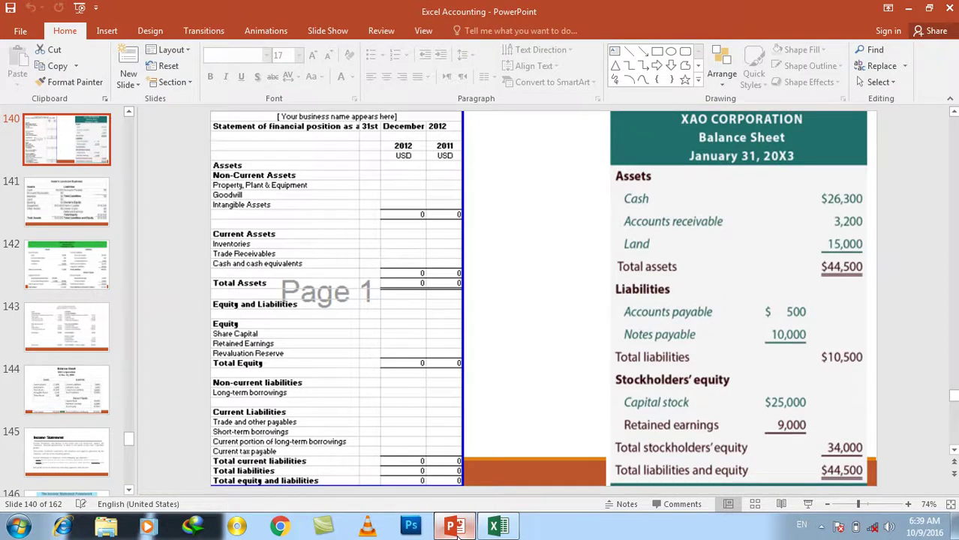
left_click(455, 527)
type("3200")
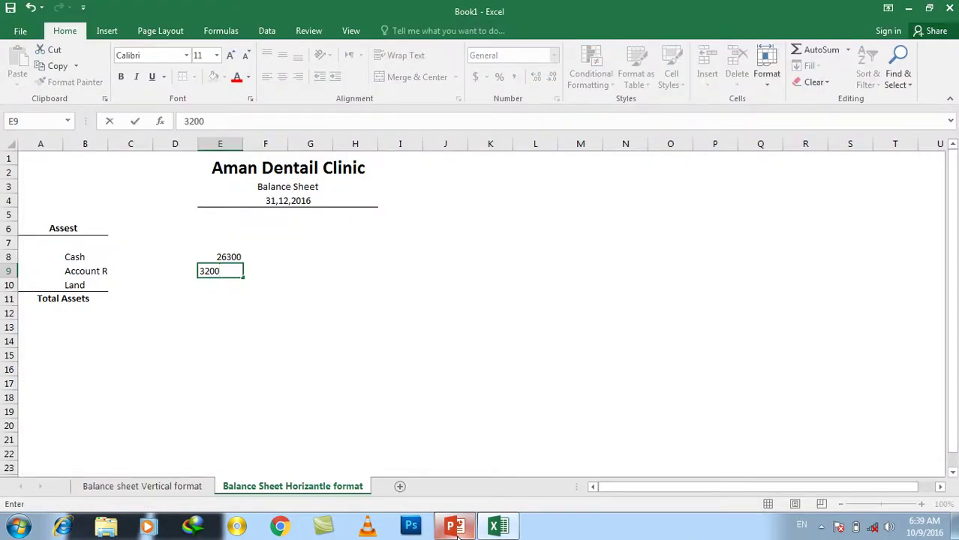
key("Return")
type("15000")
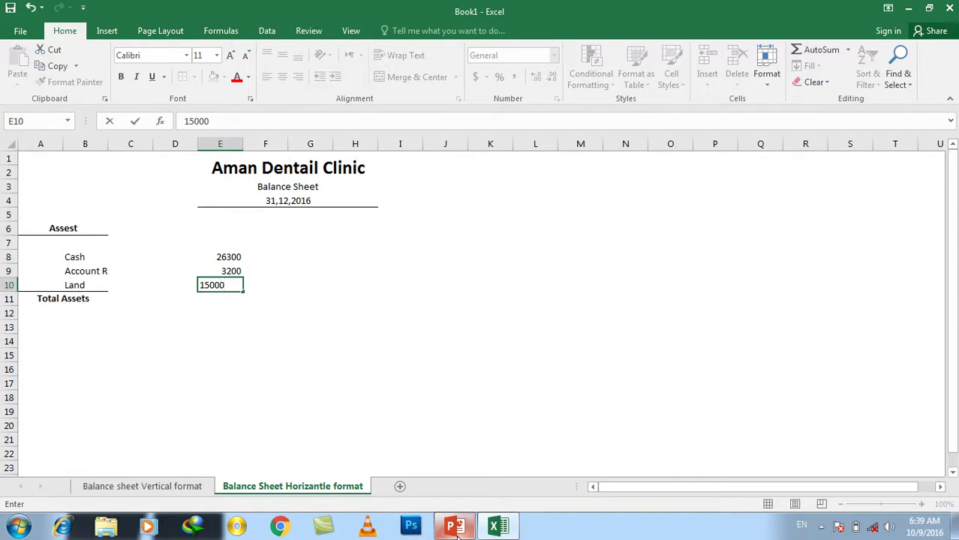
key("Return")
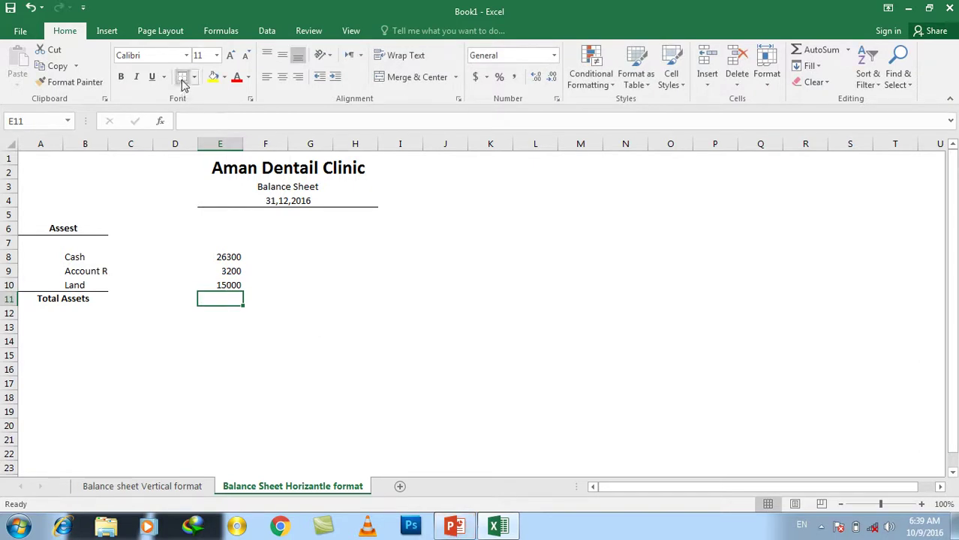
Make E11 bold and AutoSum E8:E10 for a Total Assets of 44500
left_click(121, 77)
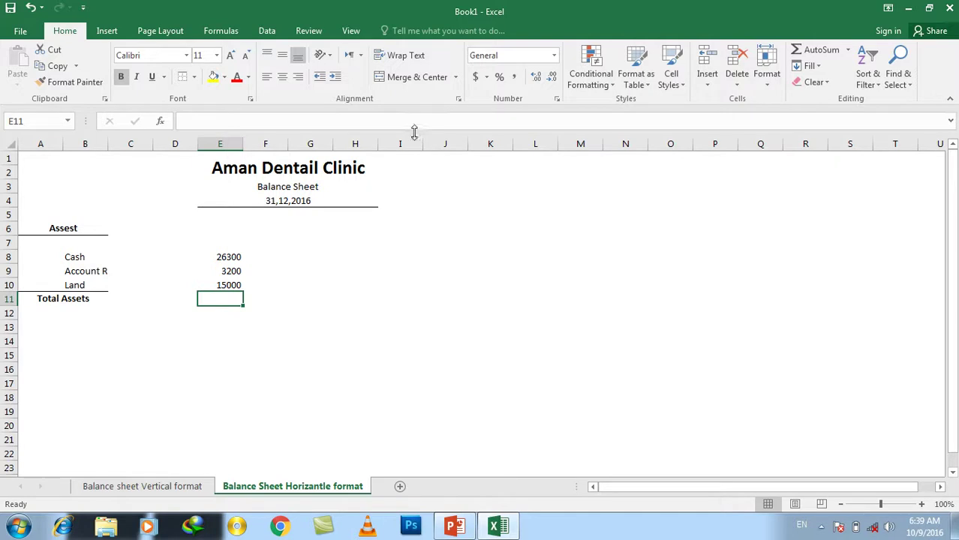
key("alt+equal")
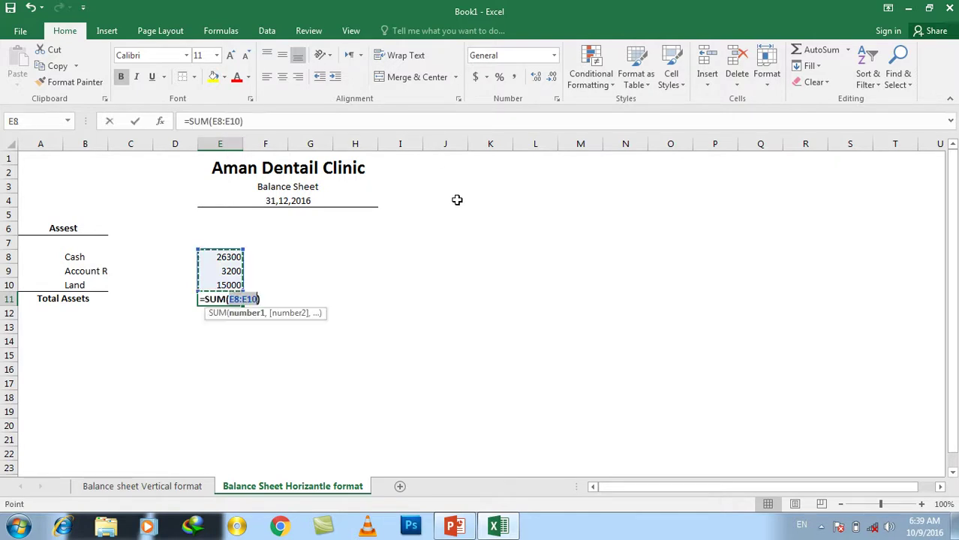
key("Return")
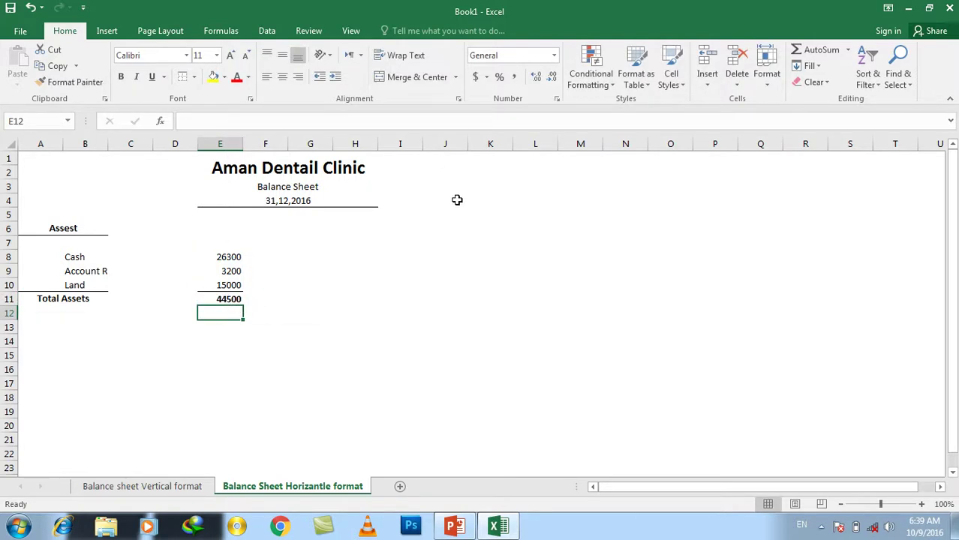
key("Up")
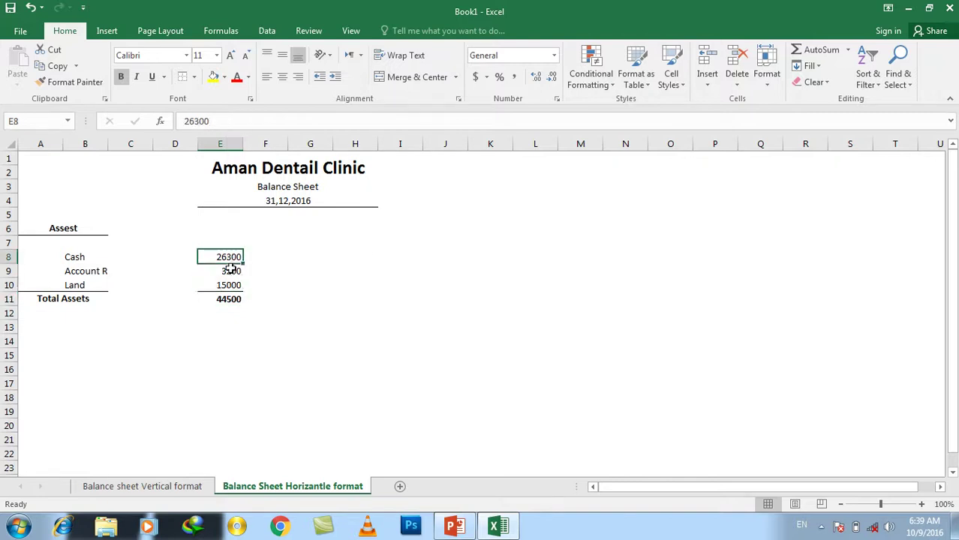
Apply accounting number format to the asset amounts E8:E11
left_click_drag(242, 256, 242, 301)
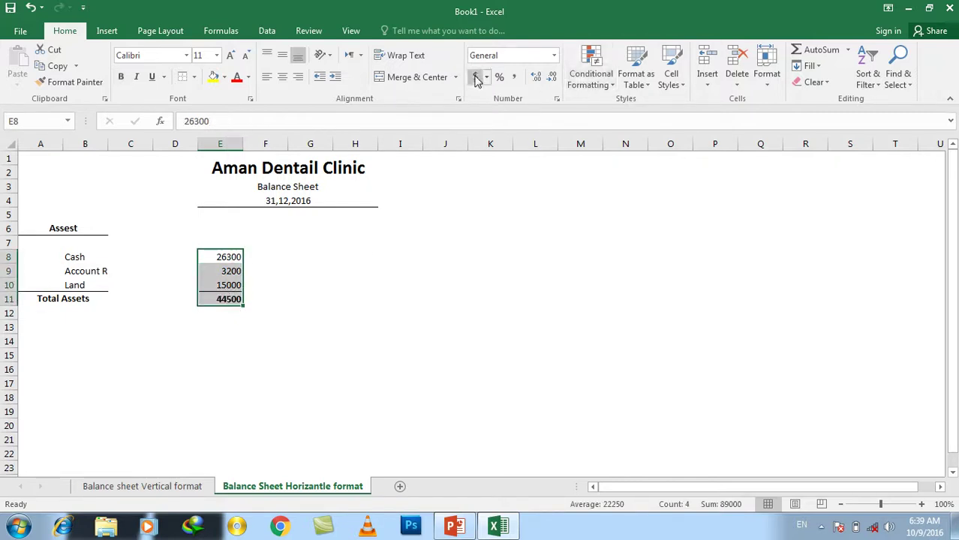
left_click(475, 77)
left_click(386, 328)
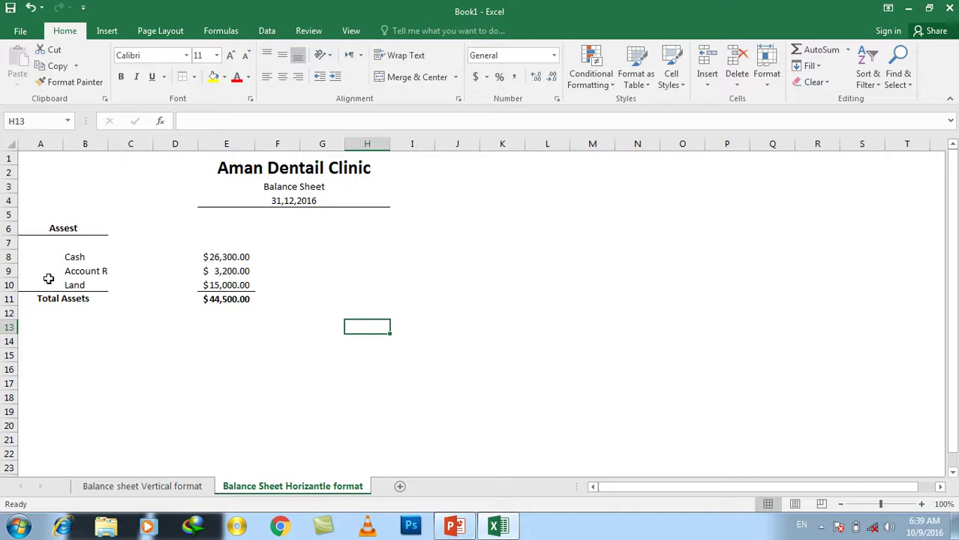
Insert two blank rows above Total Assets so it moves to row 13
left_click(9, 285)
right_click(10, 286)
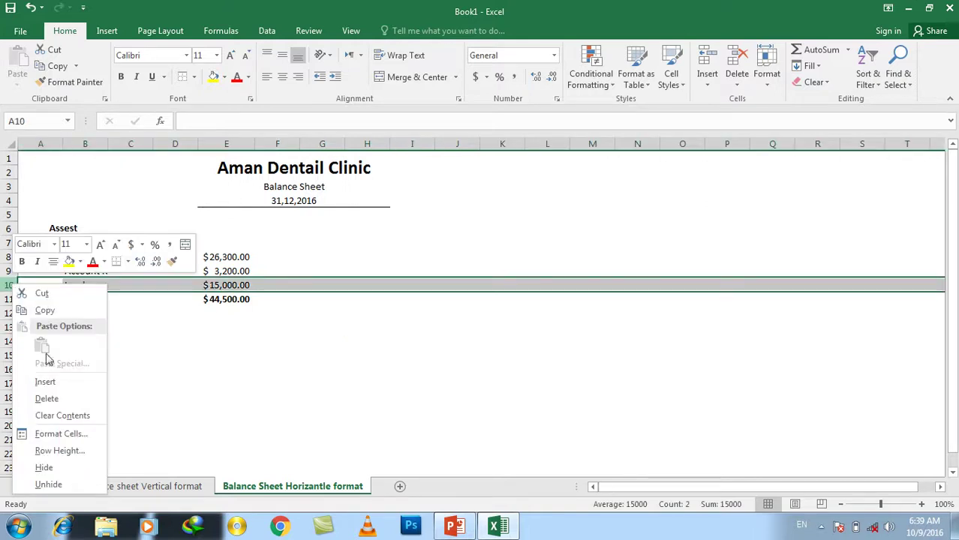
left_click(47, 382)
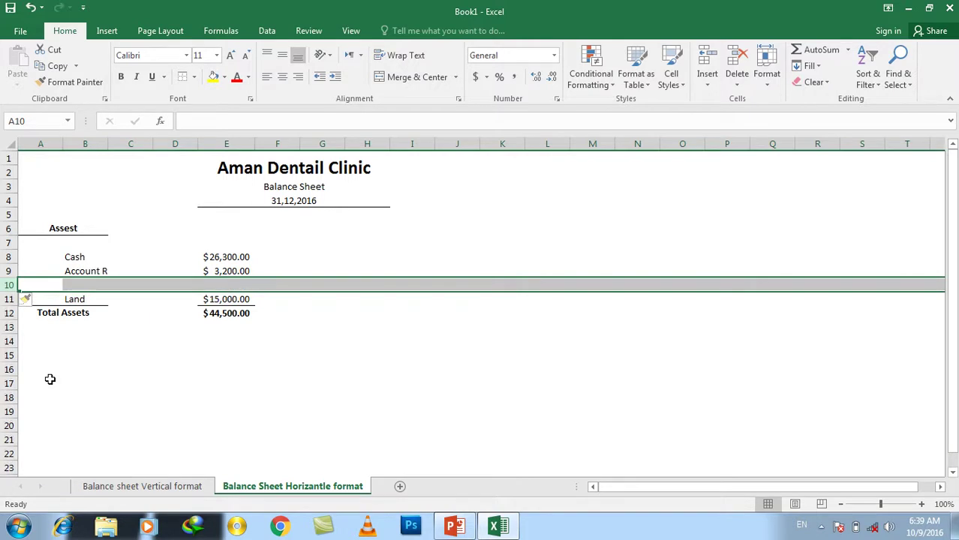
key("ctrl+z")
left_click(9, 299)
right_click(10, 300)
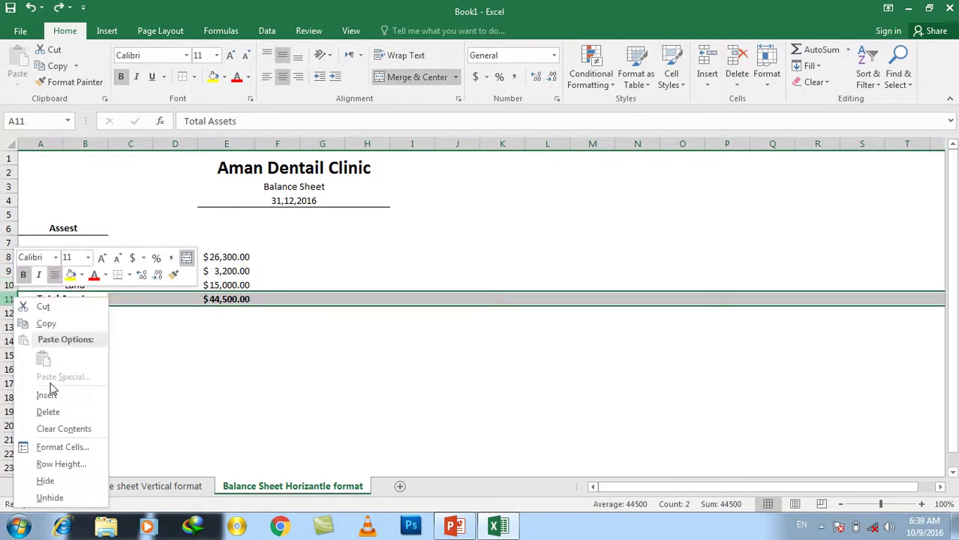
left_click(48, 393)
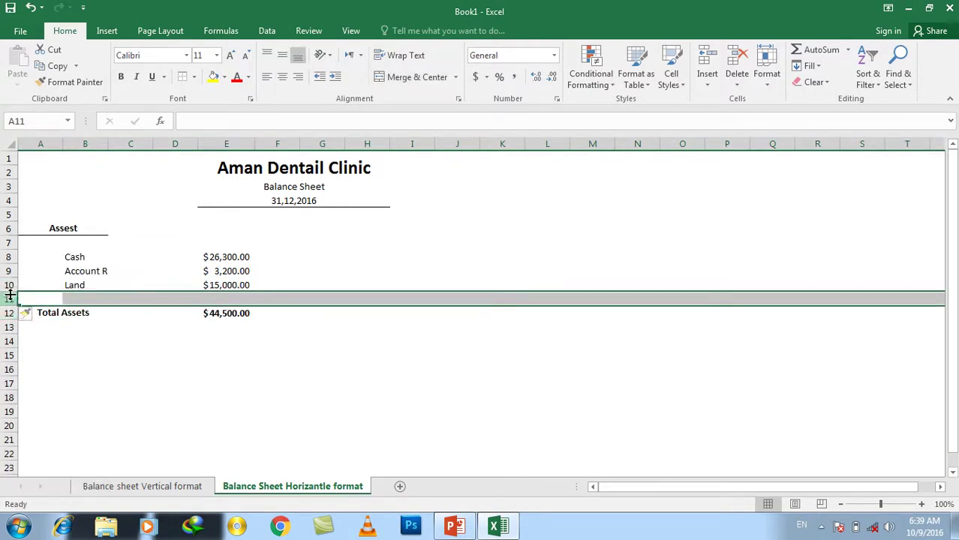
left_click(7, 285)
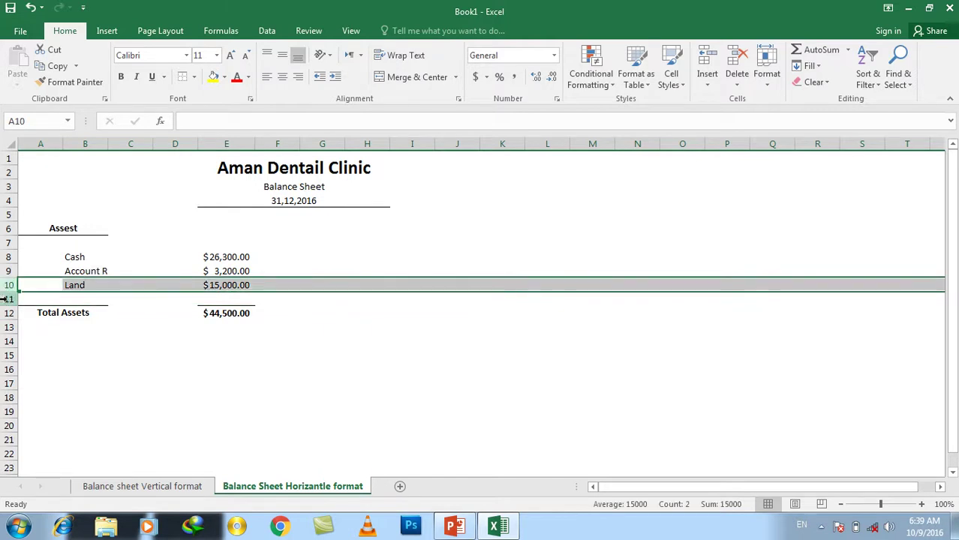
right_click(11, 299)
left_click(43, 395)
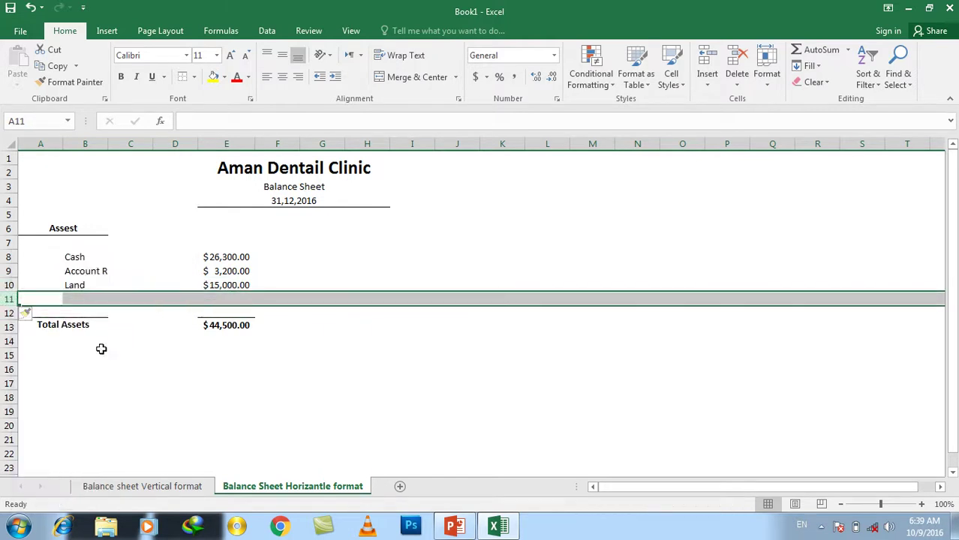
left_click(211, 439)
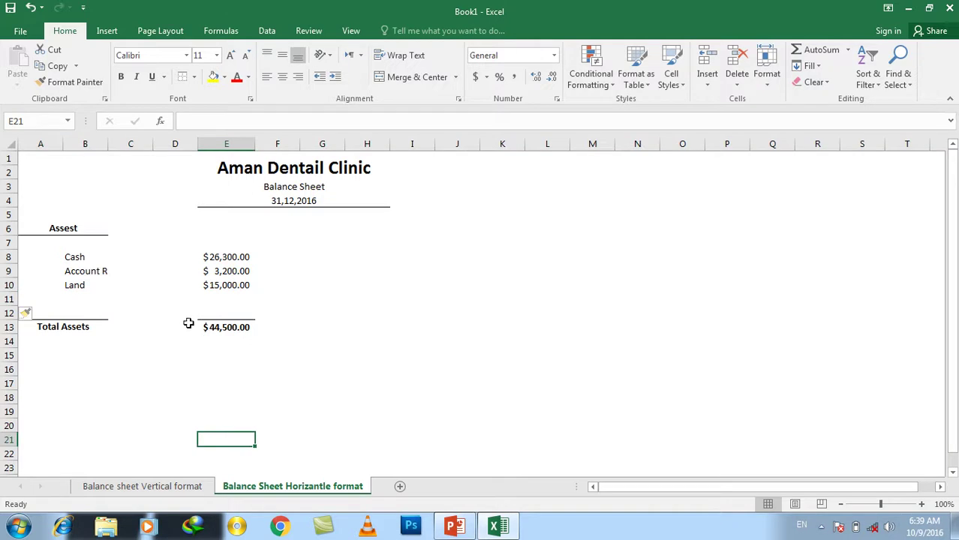
left_click(43, 322)
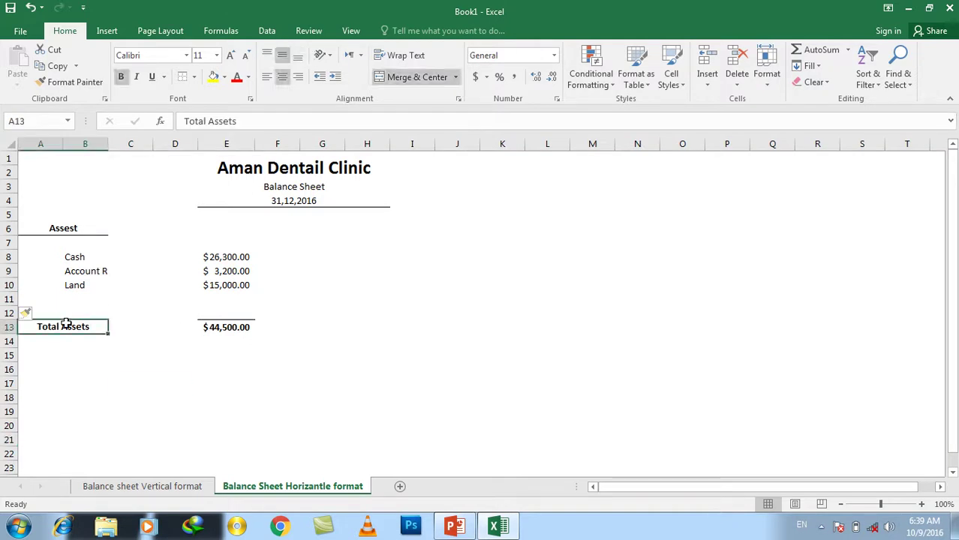
left_click(312, 230)
Create a merged G6:H6 Liabilities heading, bold, left-aligned, with a bottom border
left_click_drag(310, 228, 354, 230)
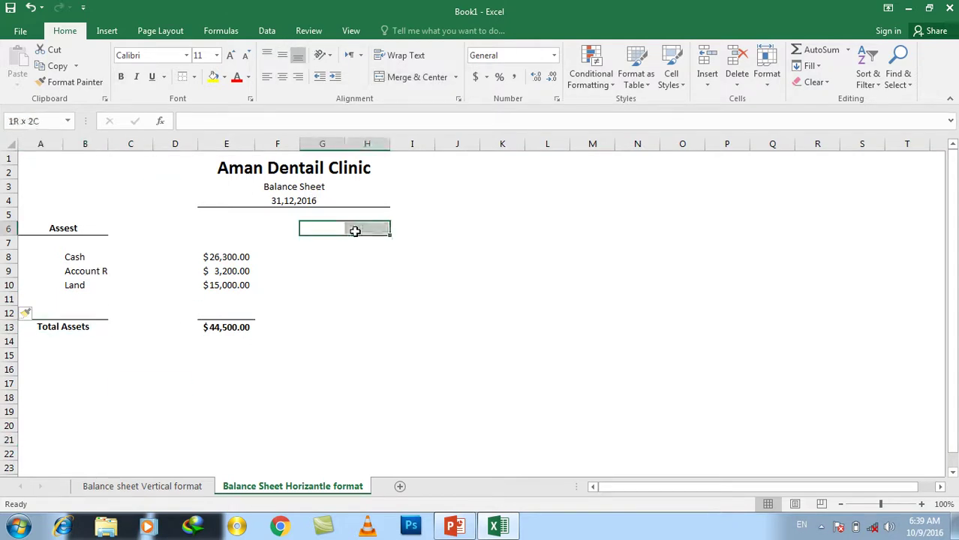
left_click(400, 76)
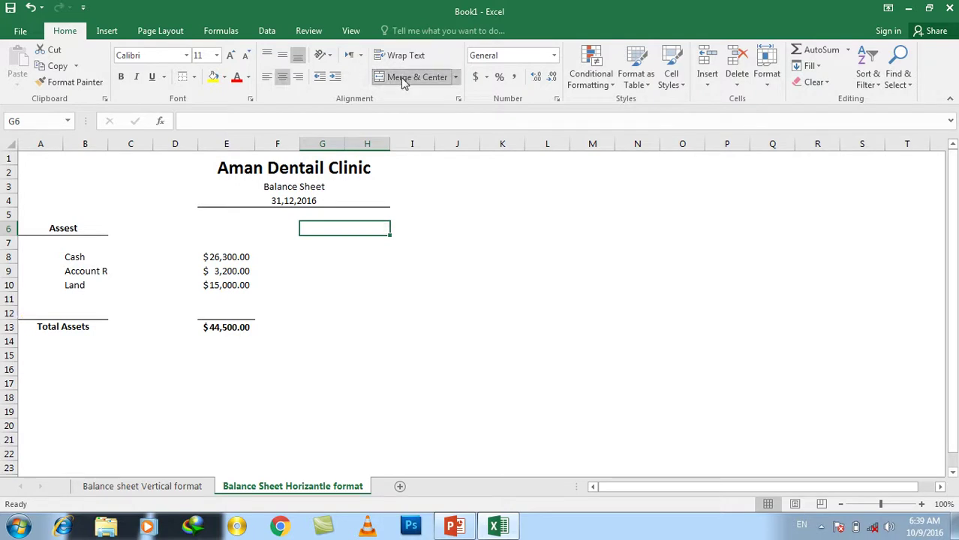
type("La")
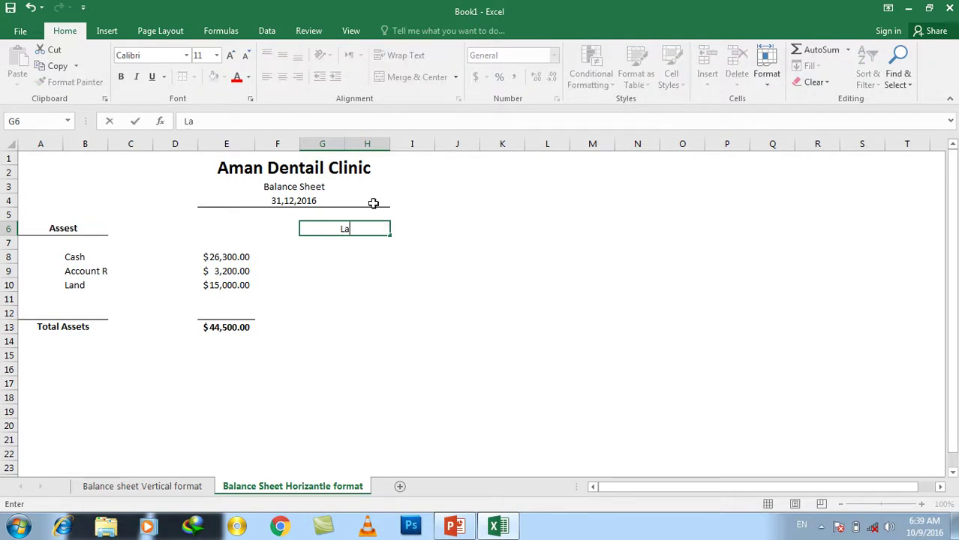
type("bility")
key("BackSpace")
type("ies")
key("Return")
left_click(355, 229)
left_click(120, 77)
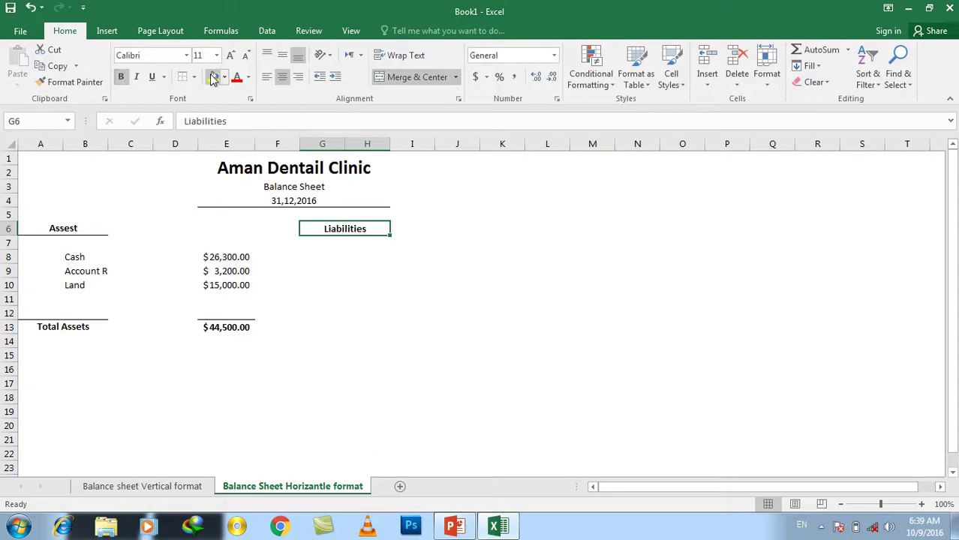
left_click(282, 55)
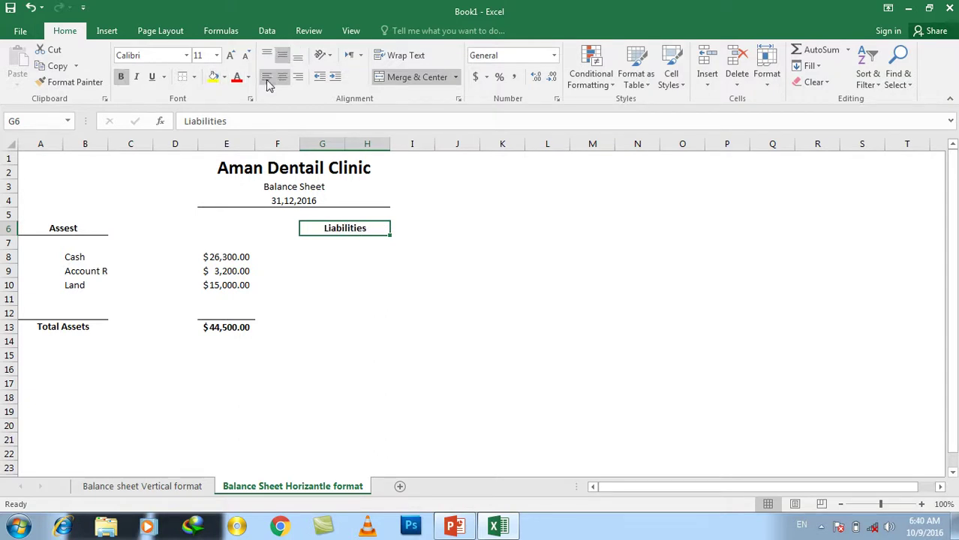
left_click(267, 78)
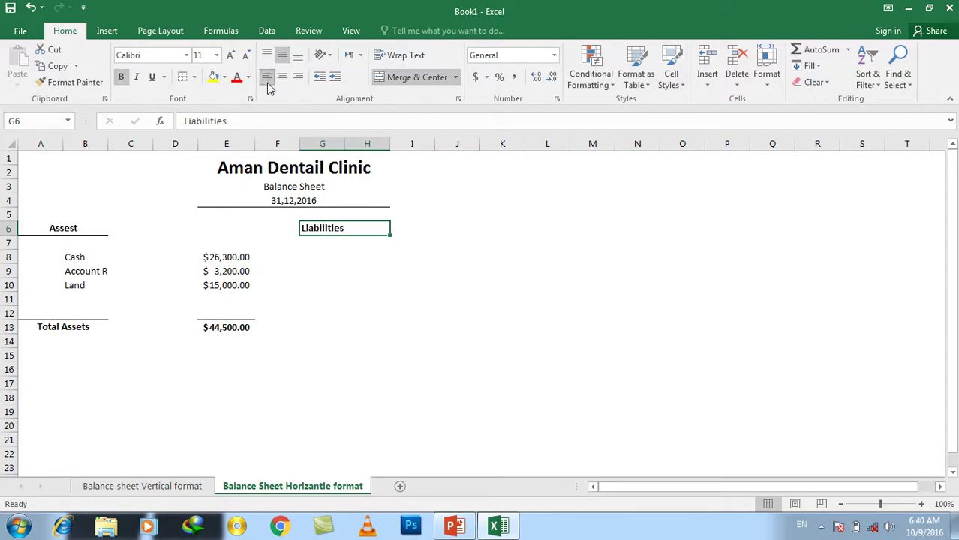
left_click(195, 77)
left_click(214, 114)
Left-align the Assest heading and the Total Assets label
left_click(99, 223)
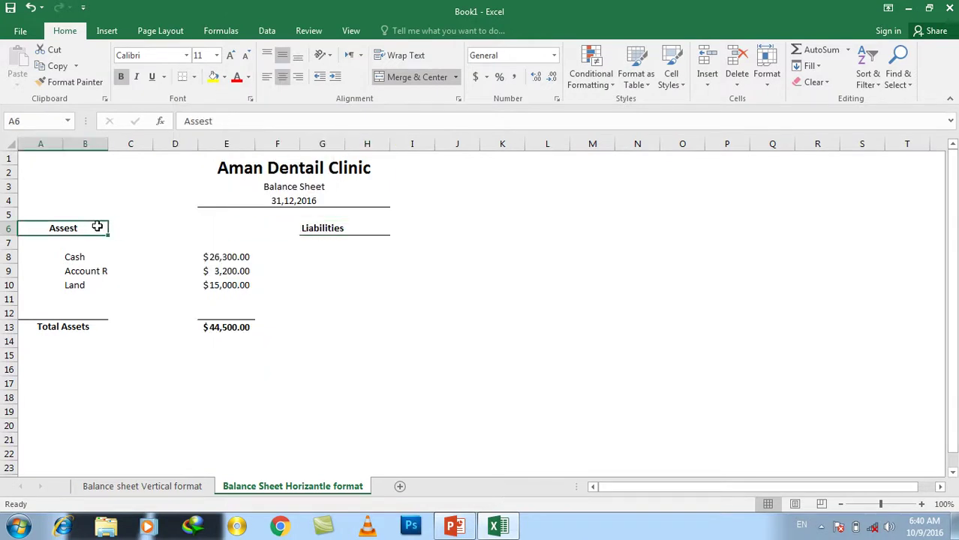
left_click(267, 78)
left_click(73, 326)
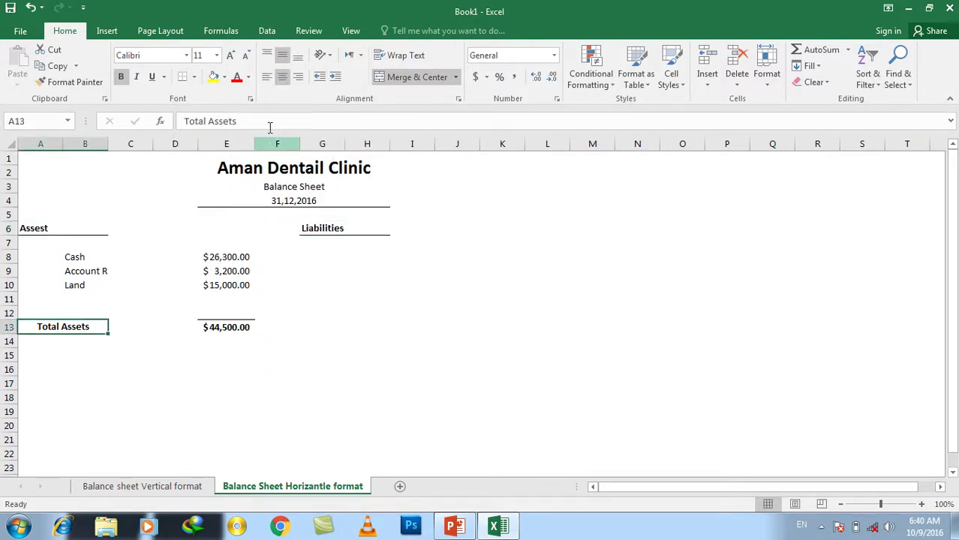
left_click(266, 78)
left_click(365, 327)
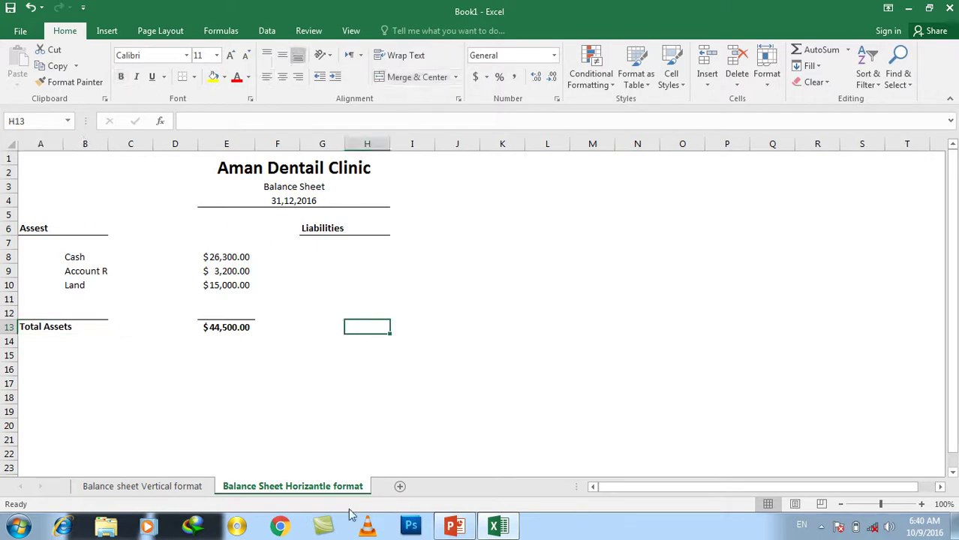
Check the reference slide and start typing Account Payable in H7
left_click(339, 241)
left_click(364, 243)
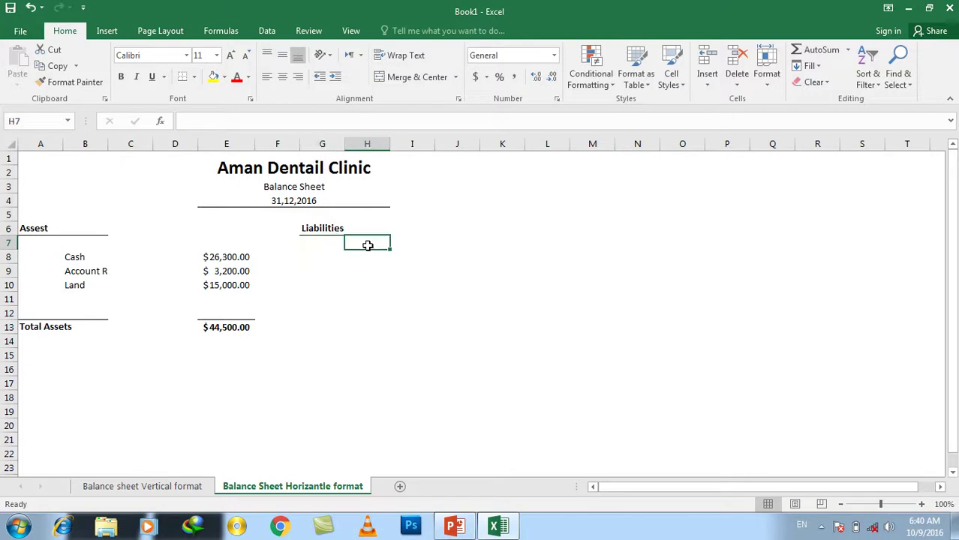
left_click(454, 527)
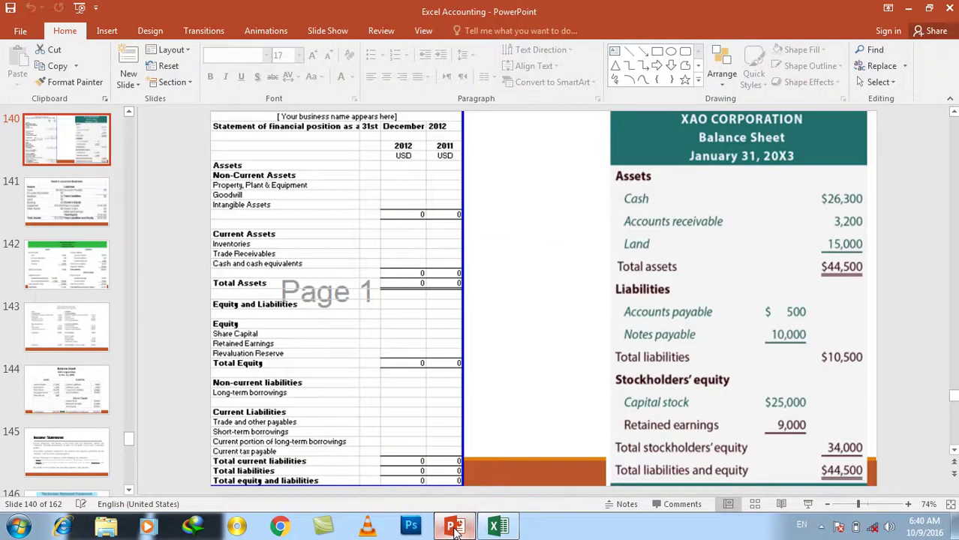
left_click(454, 527)
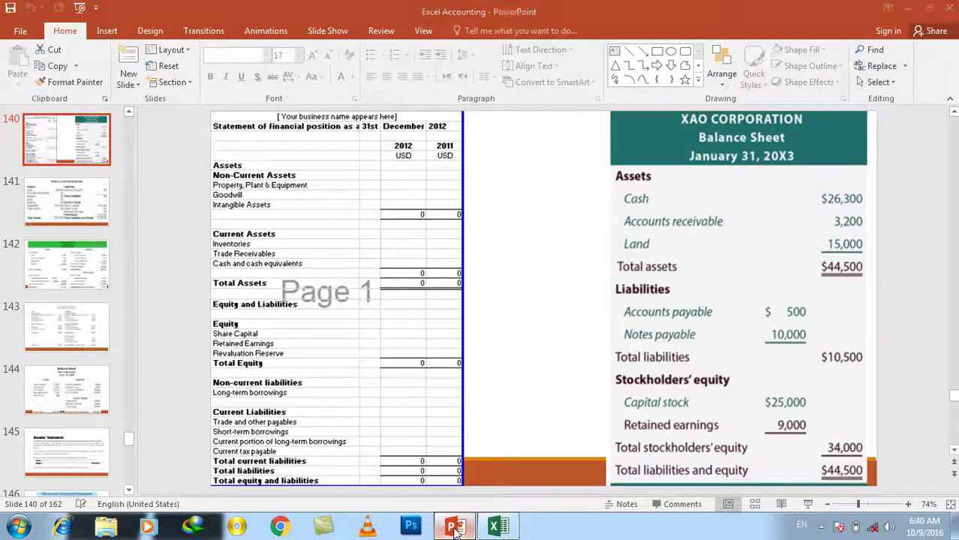
type("A")
type("ccount Payabl")
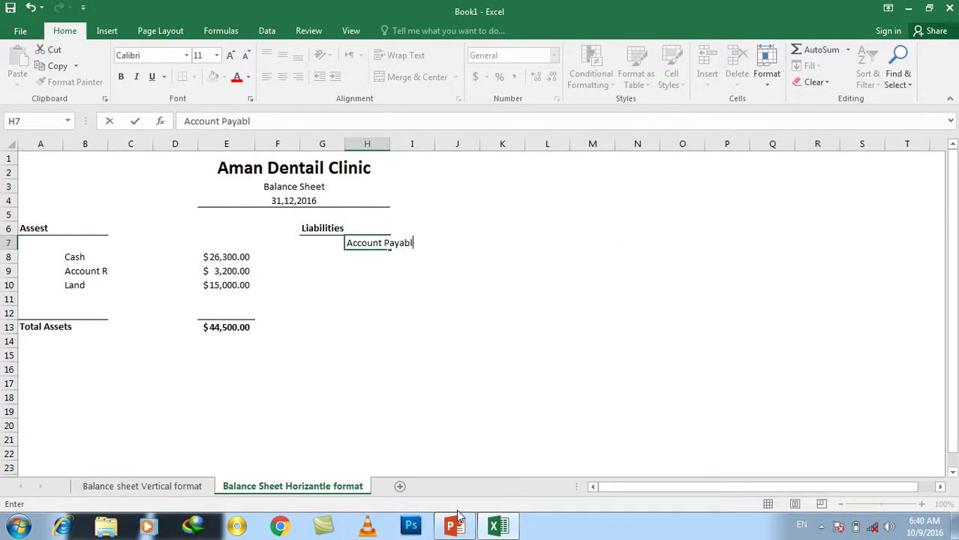
type("e")
Enter Account Payable in H7 and Note Payable in H8
key("Return")
type("Note Payable")
key("Return")
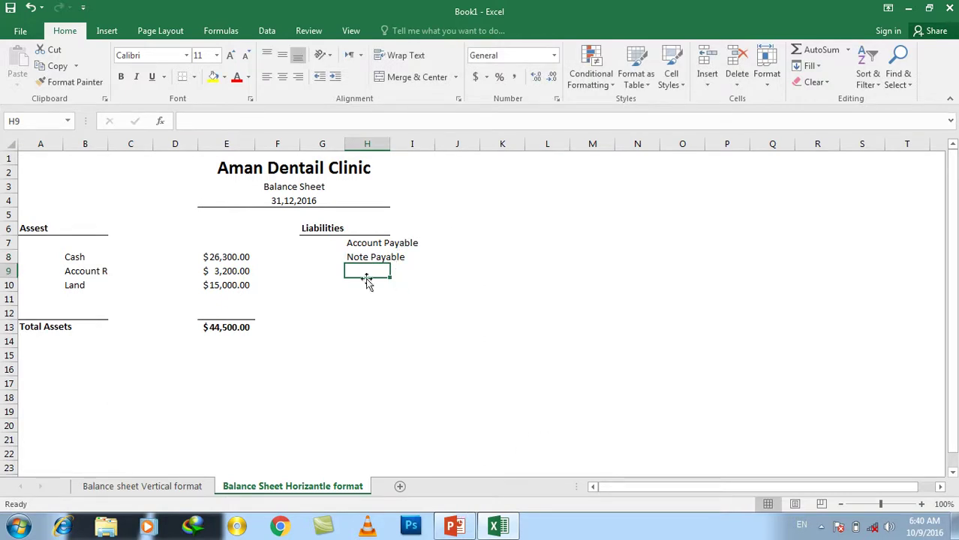
Merge G9:H9 as a bold, left-aligned Total Liabilities label with a top border
left_click(327, 277)
left_click_drag(323, 273, 360, 270)
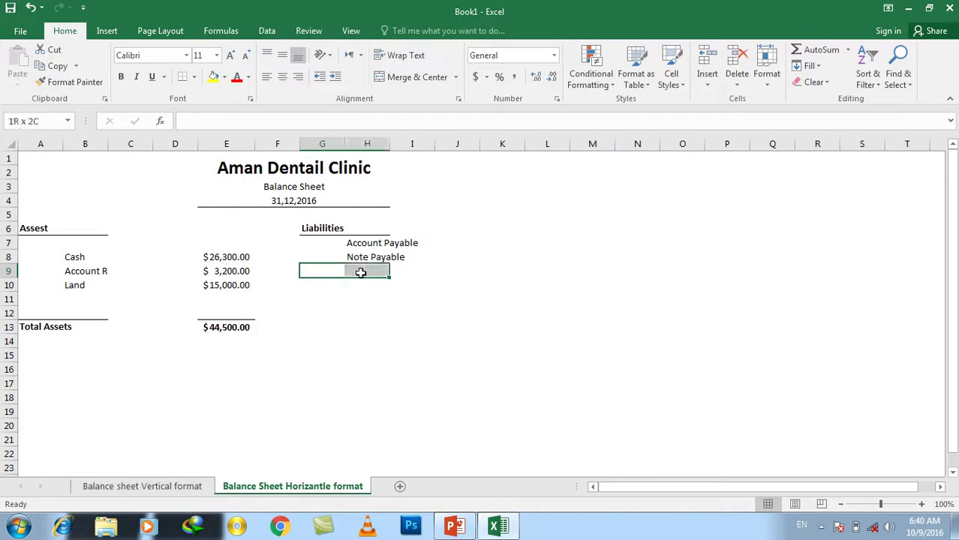
left_click(413, 78)
type("Total Liabilitiie")
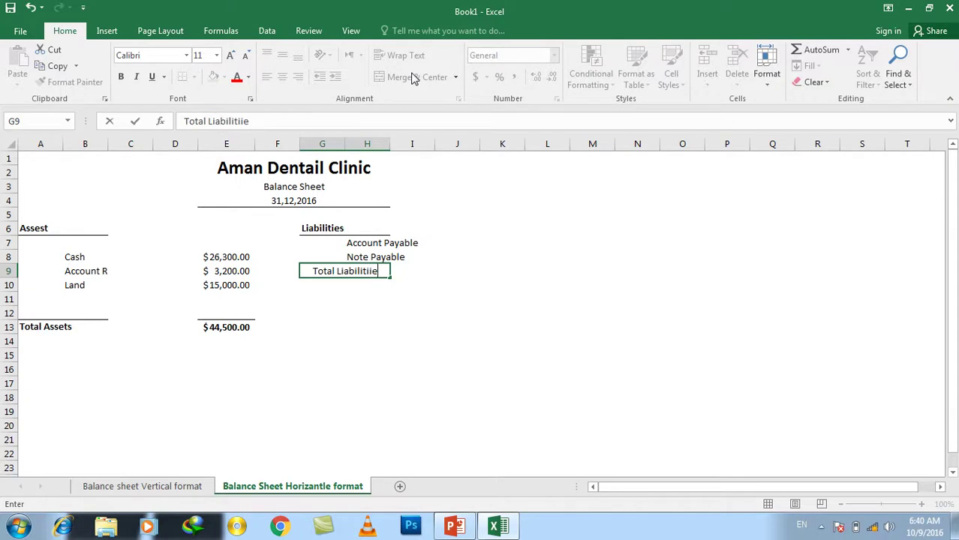
key("BackSpace")
key("BackSpace")
type("es")
key("Return")
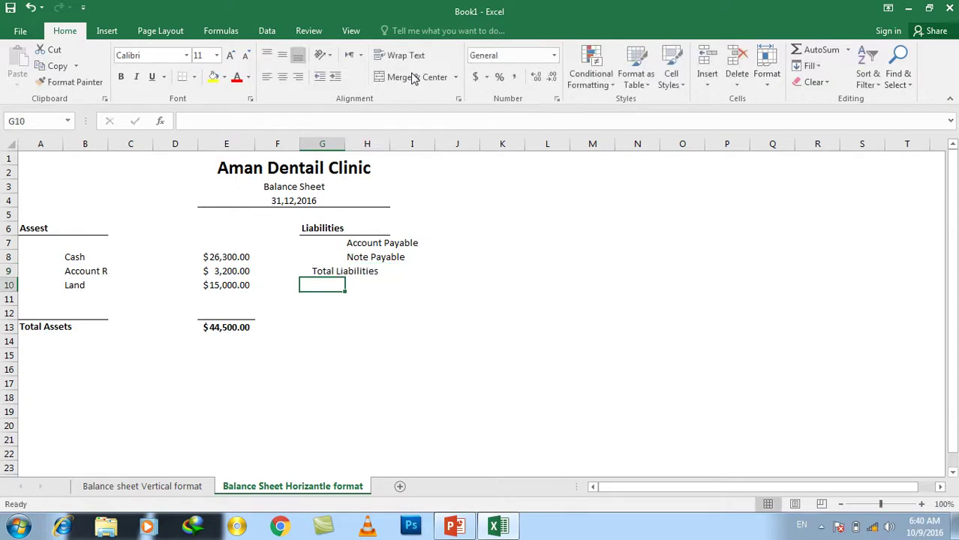
left_click(328, 273)
left_click(267, 76)
left_click(121, 76)
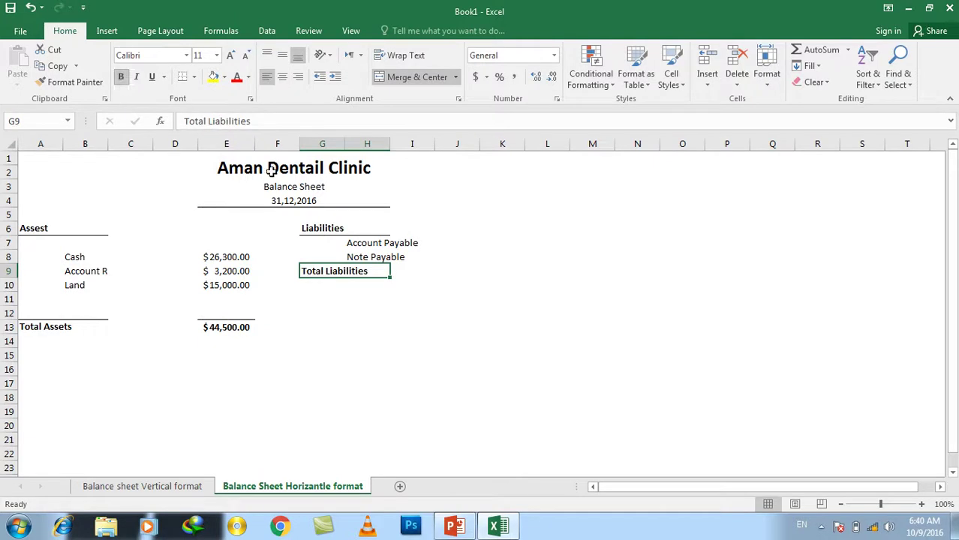
left_click(194, 76)
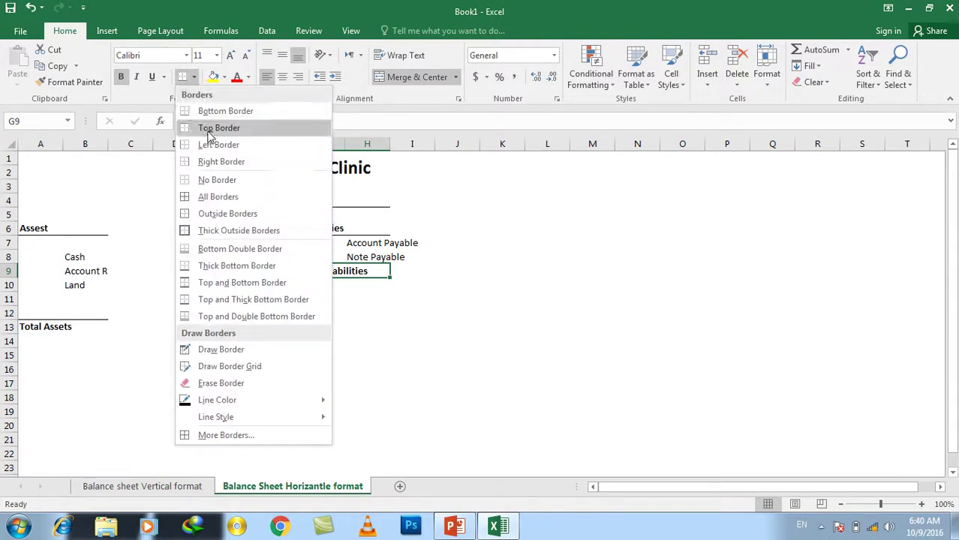
left_click(211, 129)
left_click(350, 341)
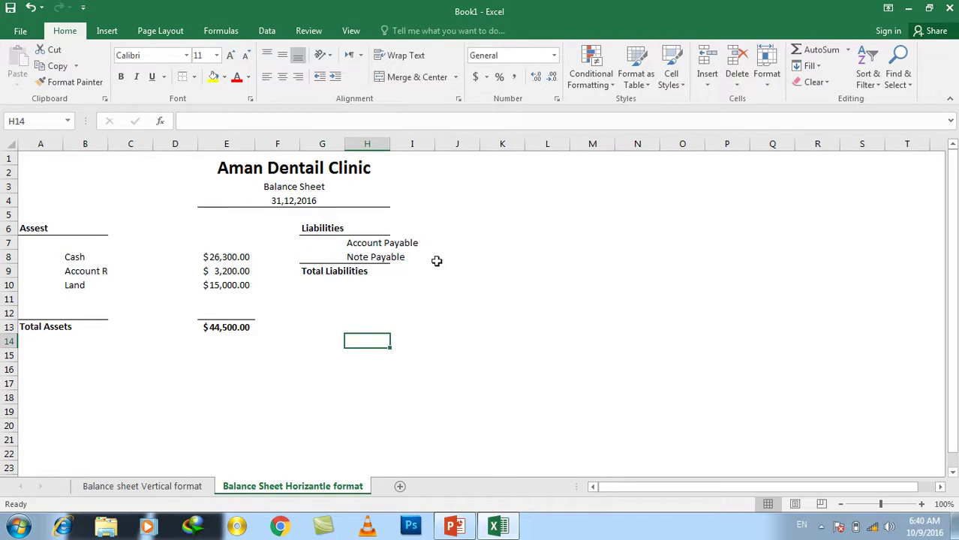
Check the reference slide for the liability amounts before filling J7
left_click(465, 245)
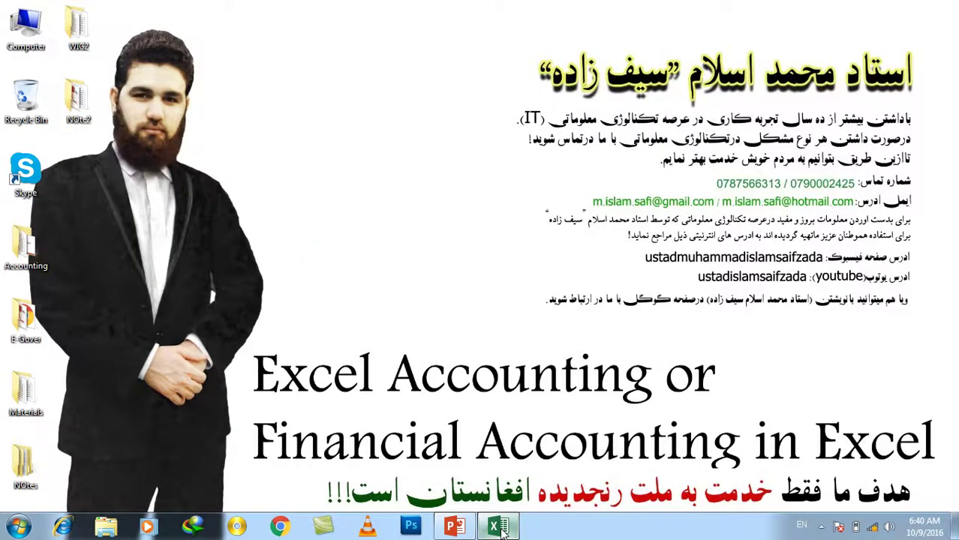
left_click(456, 526)
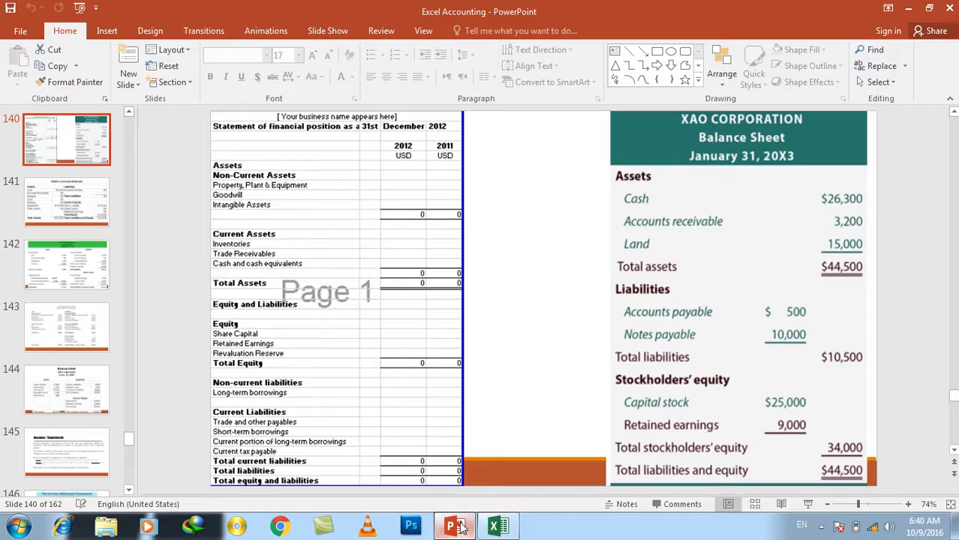
left_click(458, 526)
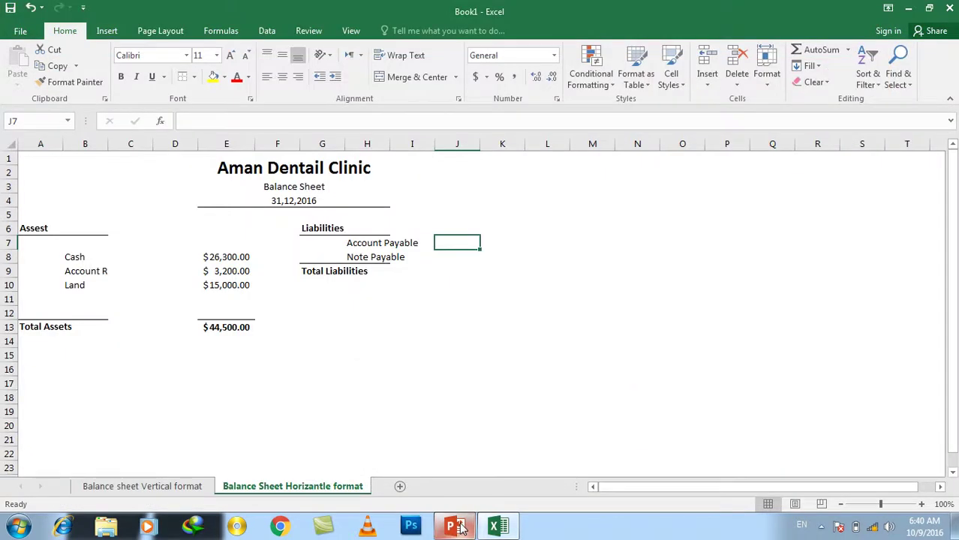
Enter 500 and 10000 in J7:J8 with a bold SUM total of 10500 in J9
type("5000")
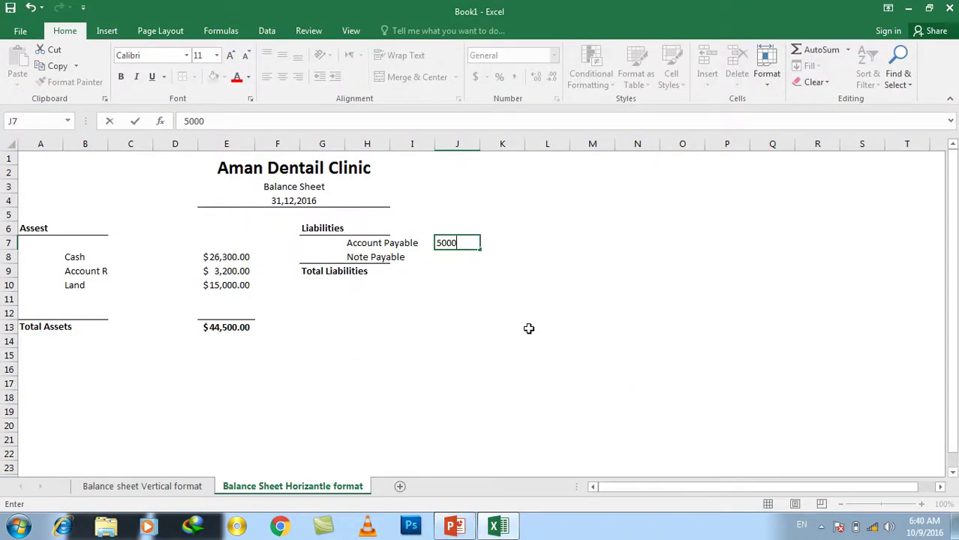
key("BackSpace")
key("Return")
type("100")
key("Return")
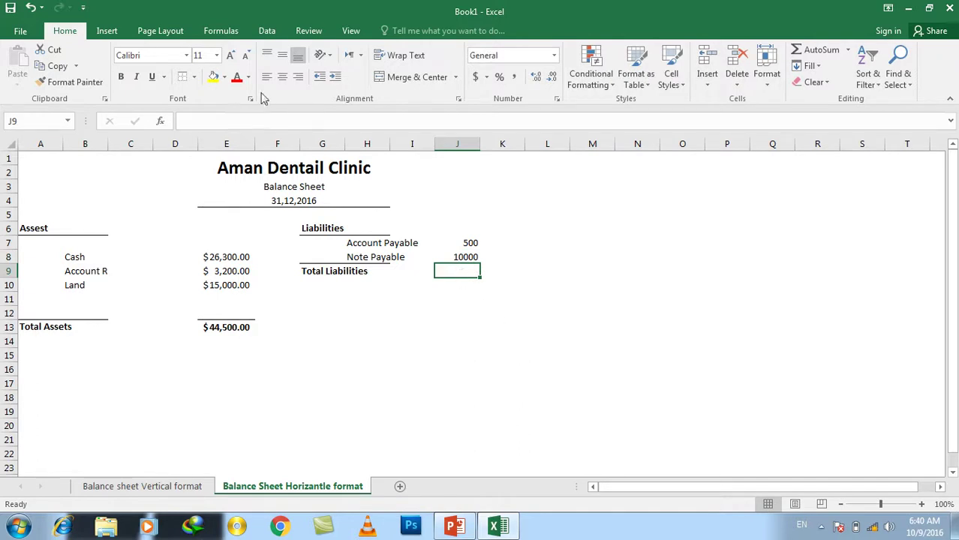
key("ctrl+b")
key("alt+equal")
key("Return")
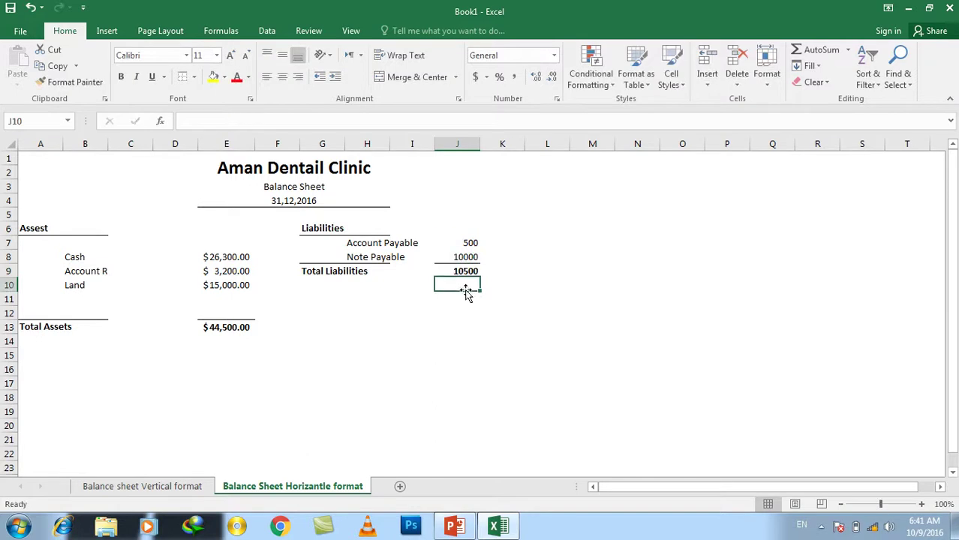
Format J7:J9 as accounting currency with two decimal places
left_click_drag(464, 242, 465, 271)
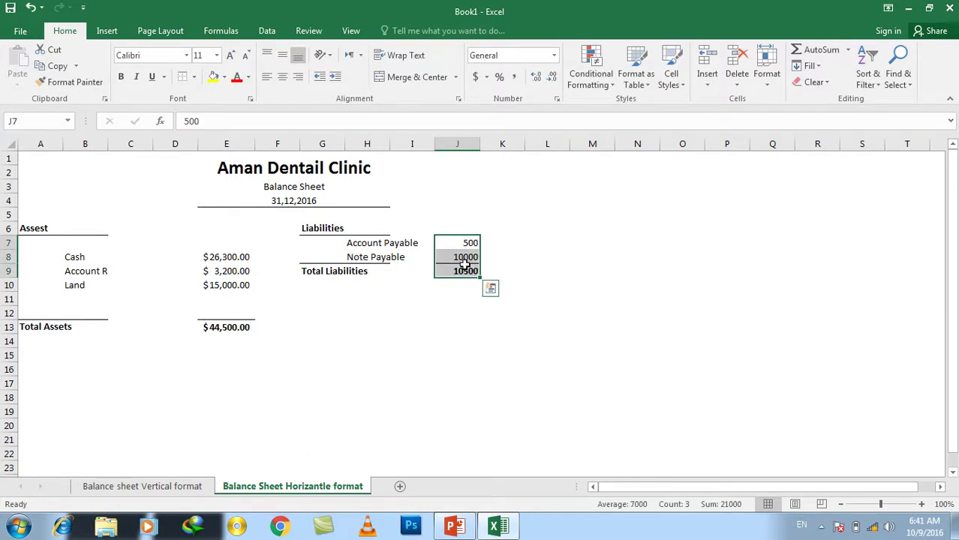
left_click(475, 78)
left_click(551, 77)
left_click(552, 77)
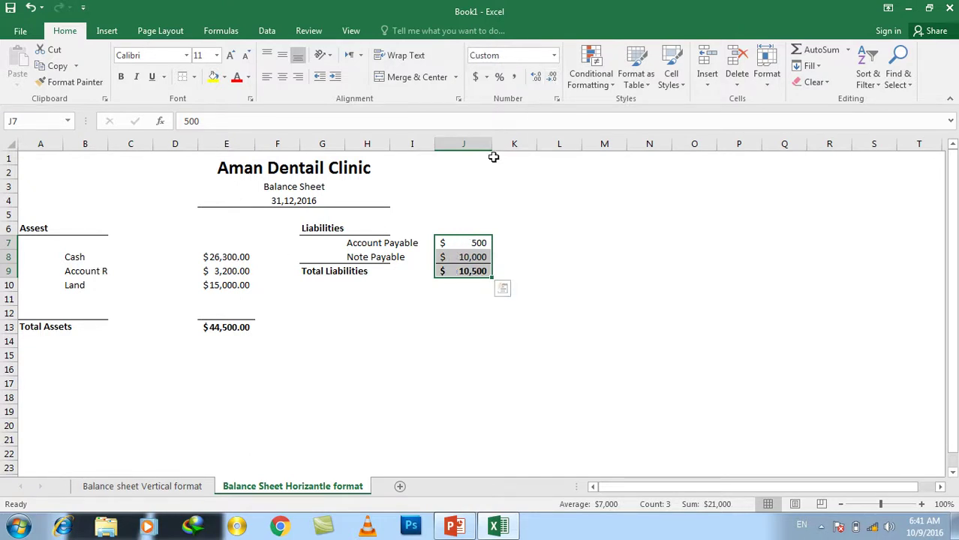
left_click(537, 78)
left_click(537, 77)
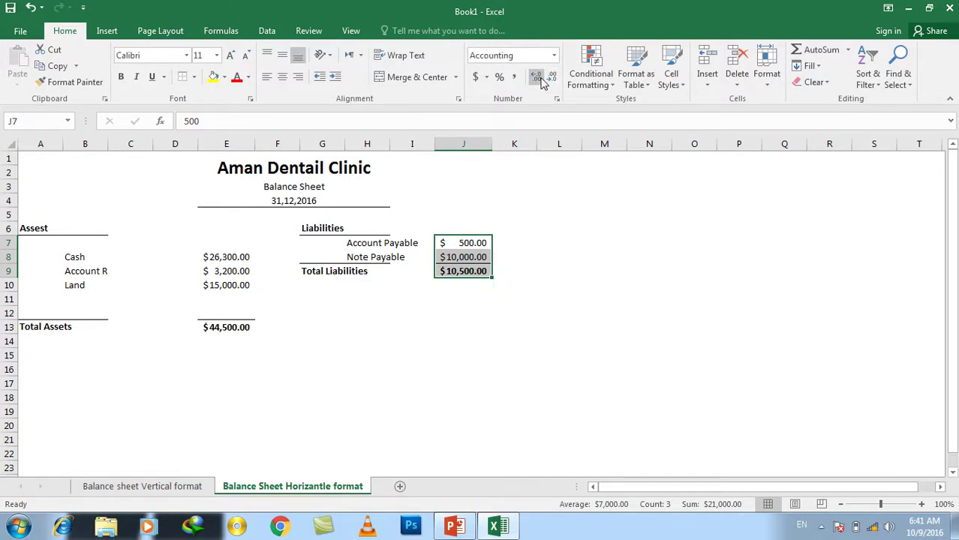
left_click(496, 341)
left_click(330, 286)
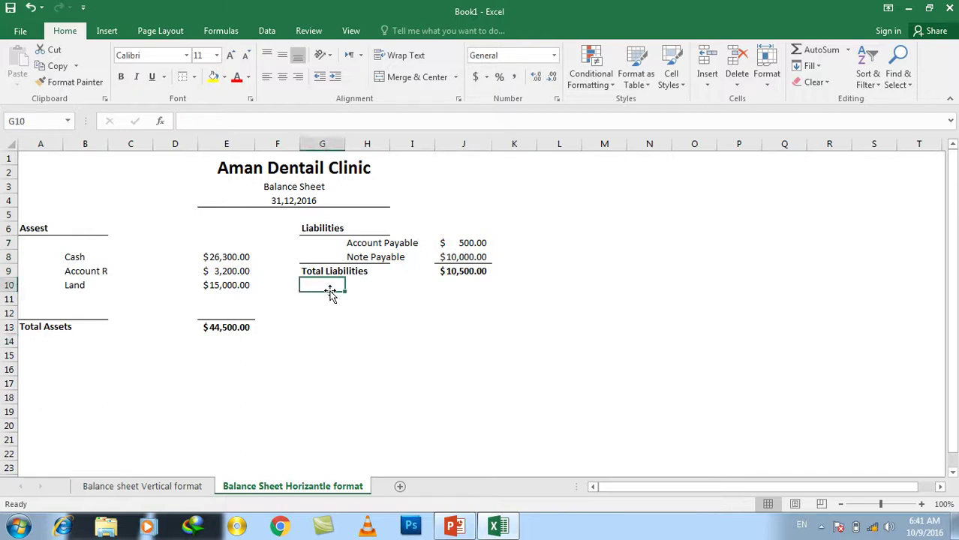
Merge two cells into an Owen Equity heading, bold, left-aligned, with a bottom border
left_click_drag(324, 298, 367, 299)
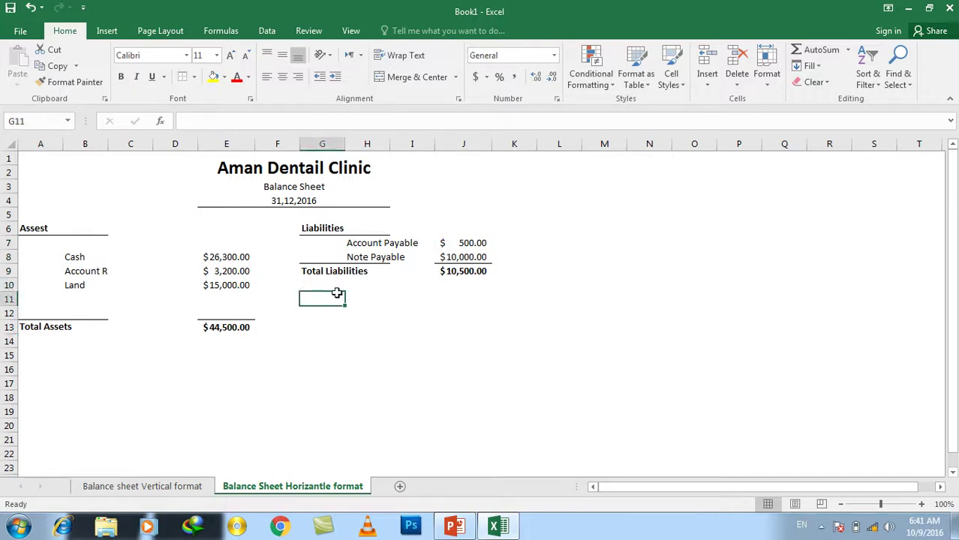
left_click(423, 83)
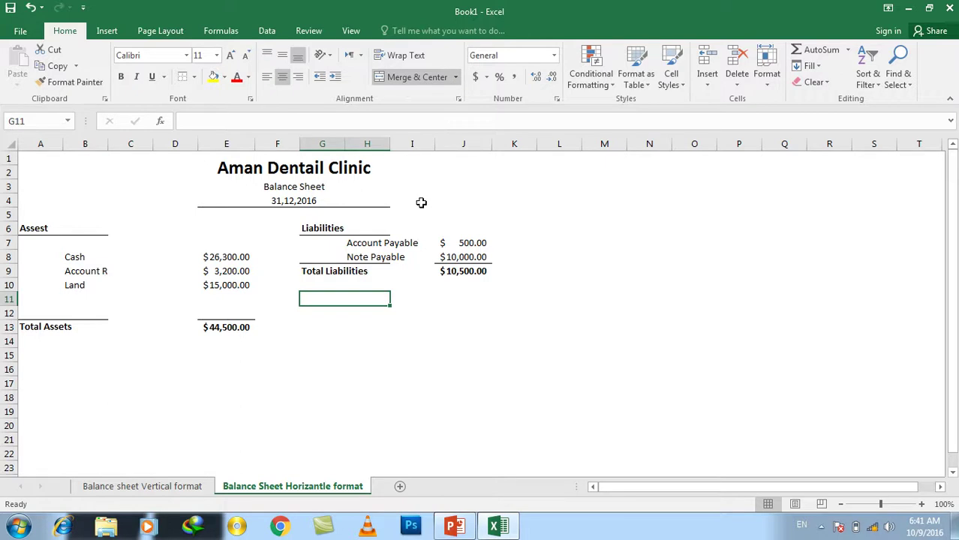
type("Owen Equity")
key("Return")
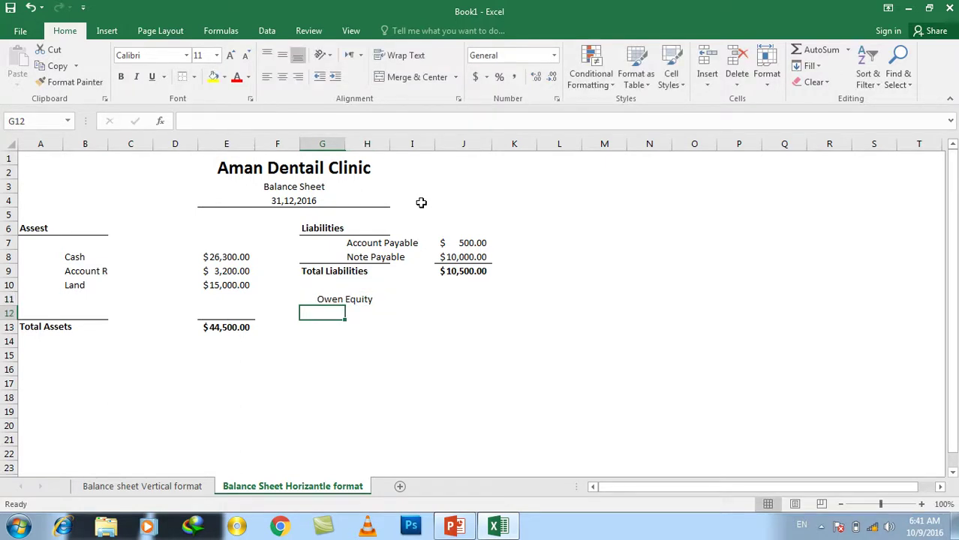
key("Up")
key("ctrl+b")
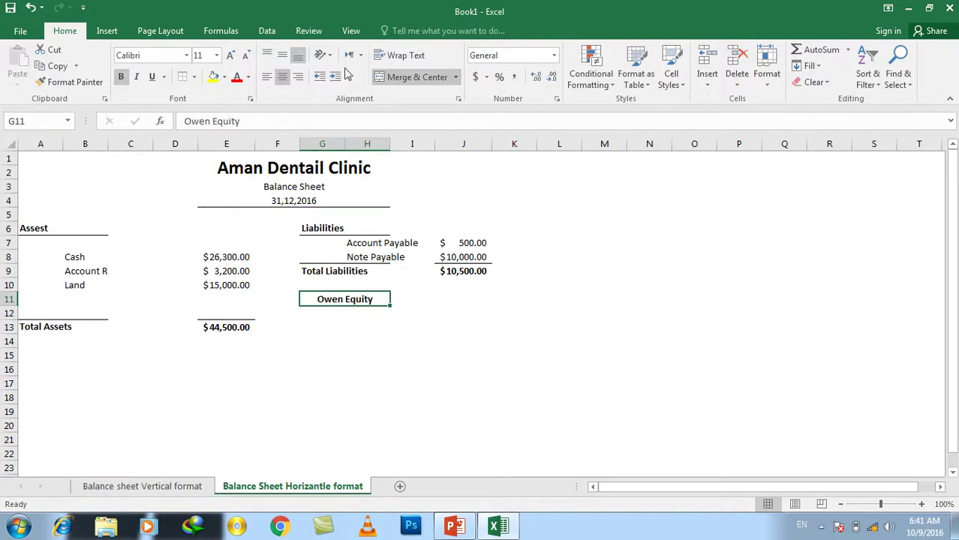
left_click(266, 77)
left_click(193, 77)
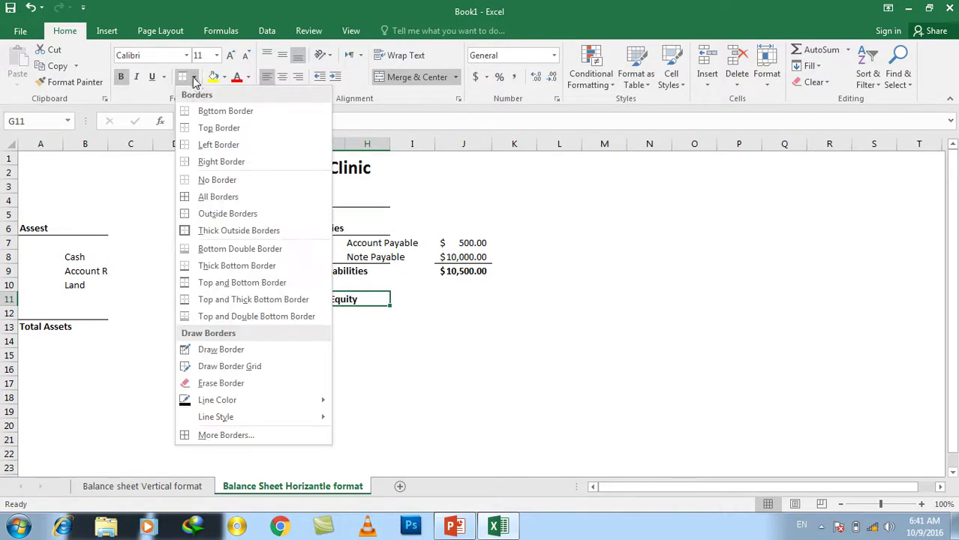
left_click(207, 111)
left_click(382, 359)
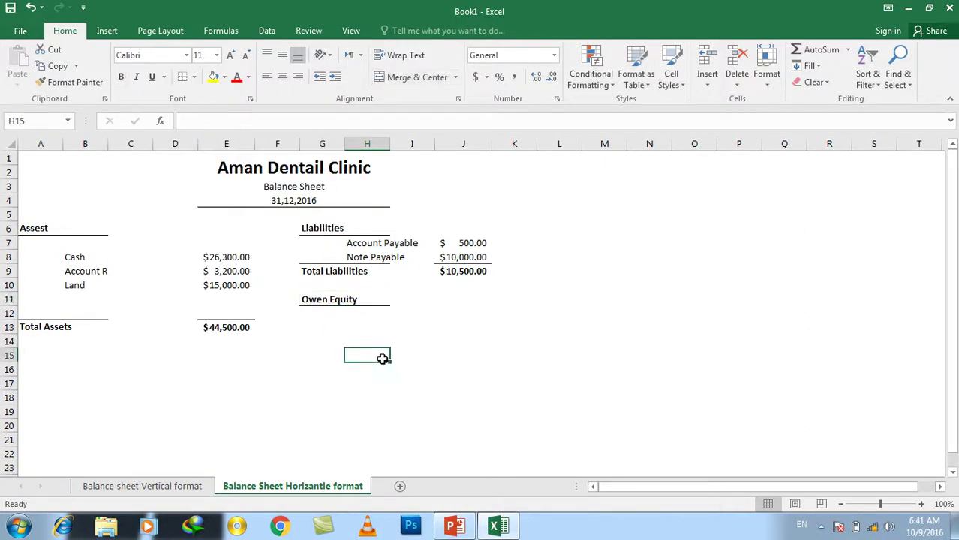
Select the first equity item cell and consult the reference slide
left_click(370, 313)
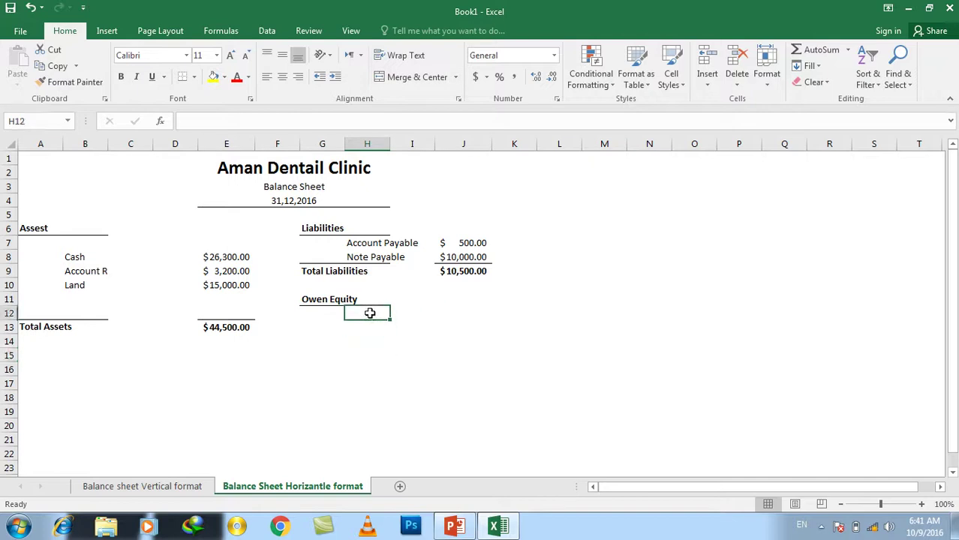
left_click(454, 526)
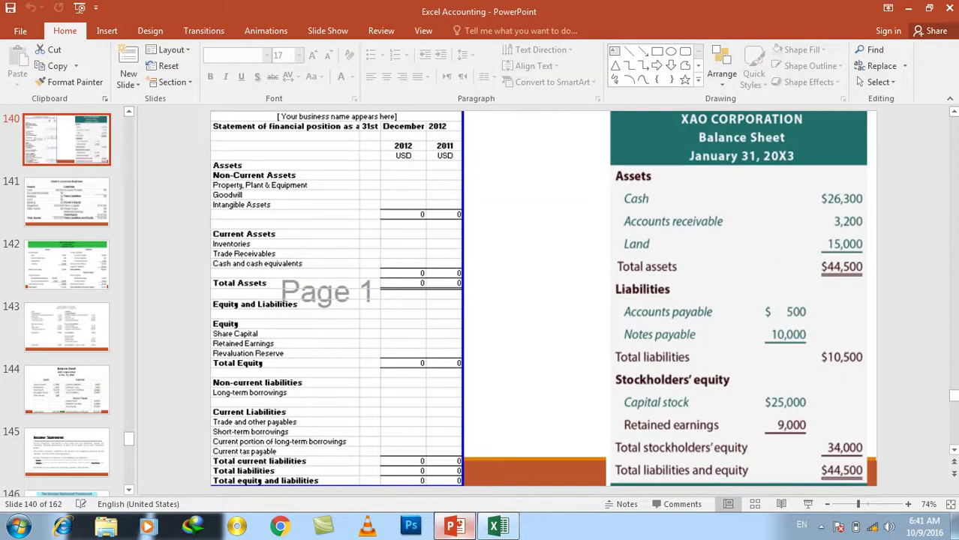
left_click(455, 526)
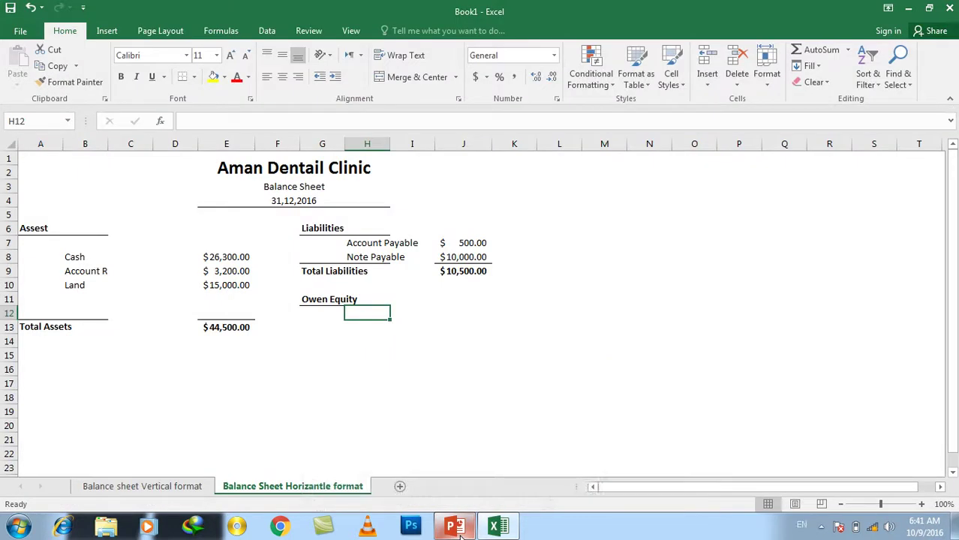
Enter Capital in H12 and Retained Earnings in H13
type("Capital")
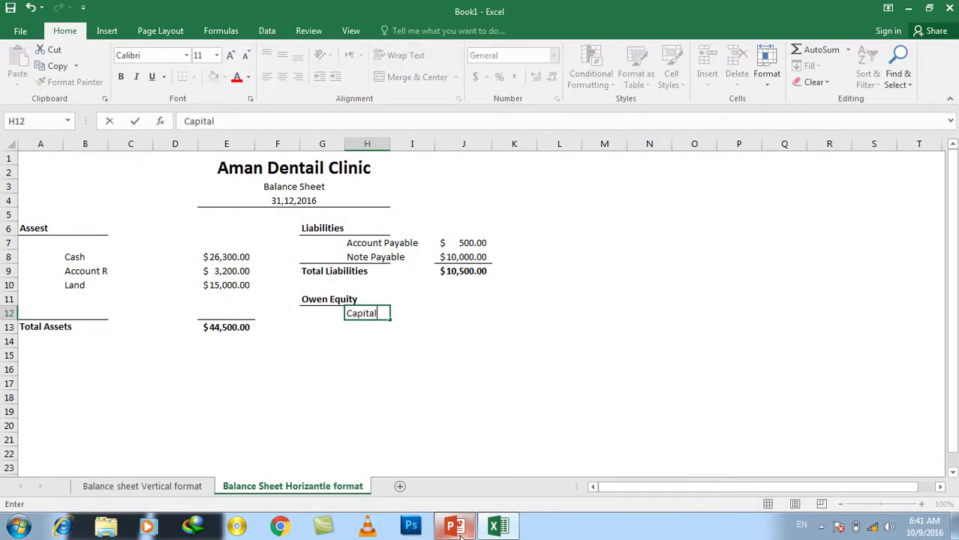
key("Return")
type("Retained ")
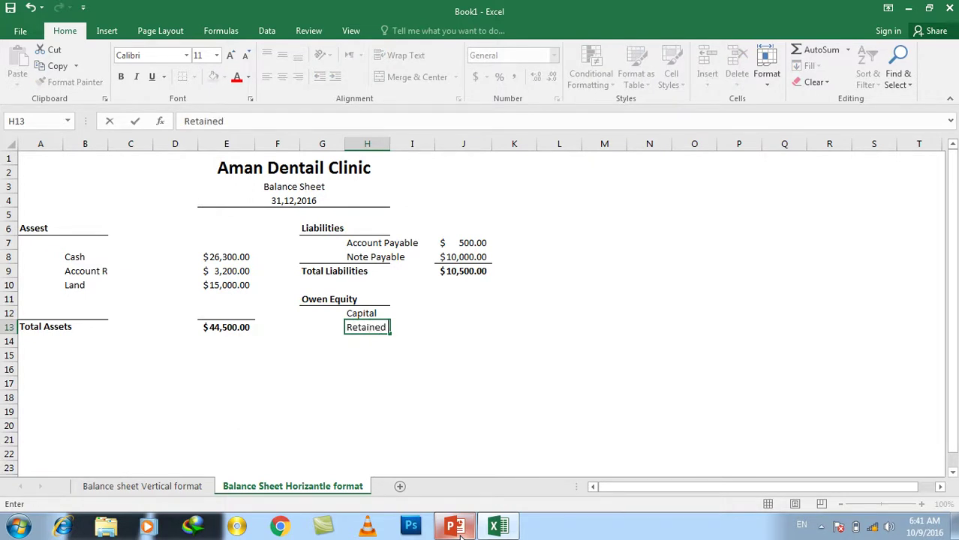
type("Earning")
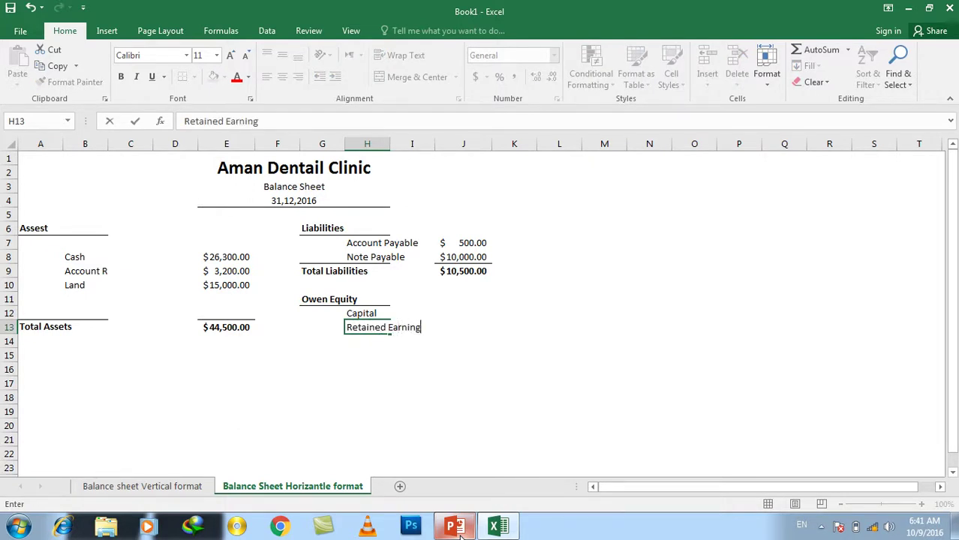
type("s")
key("Return")
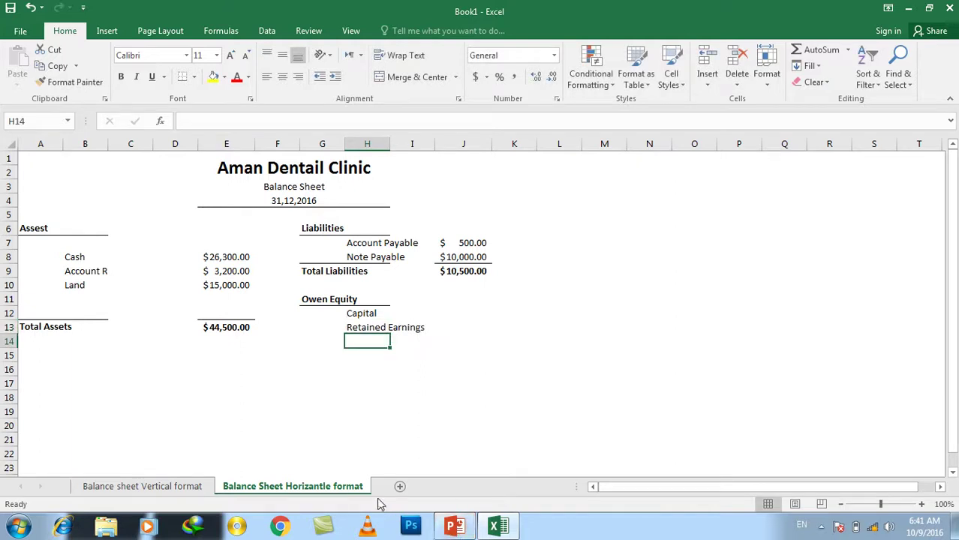
Merge G14:H14 and enter the label Total Owner Equity
left_click_drag(328, 345, 367, 341)
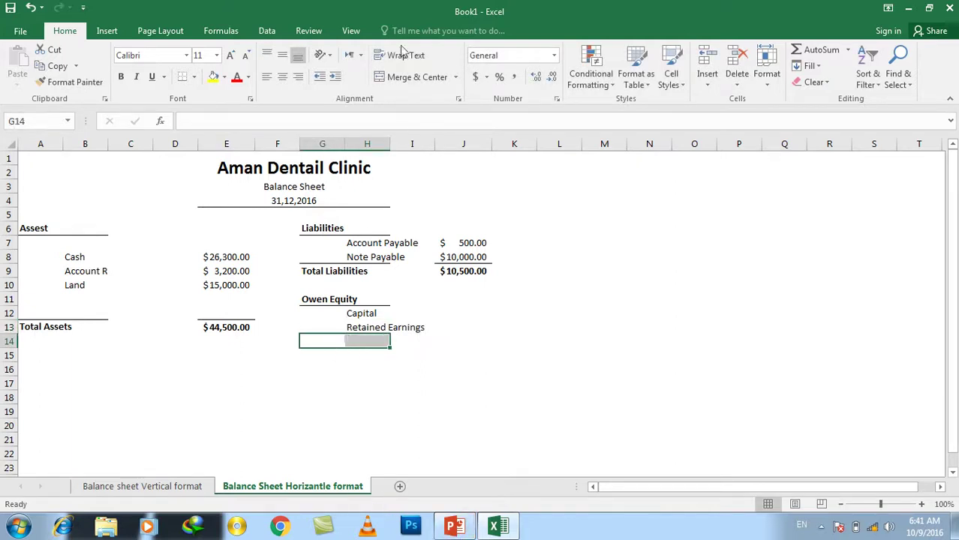
left_click(401, 76)
type("Total ")
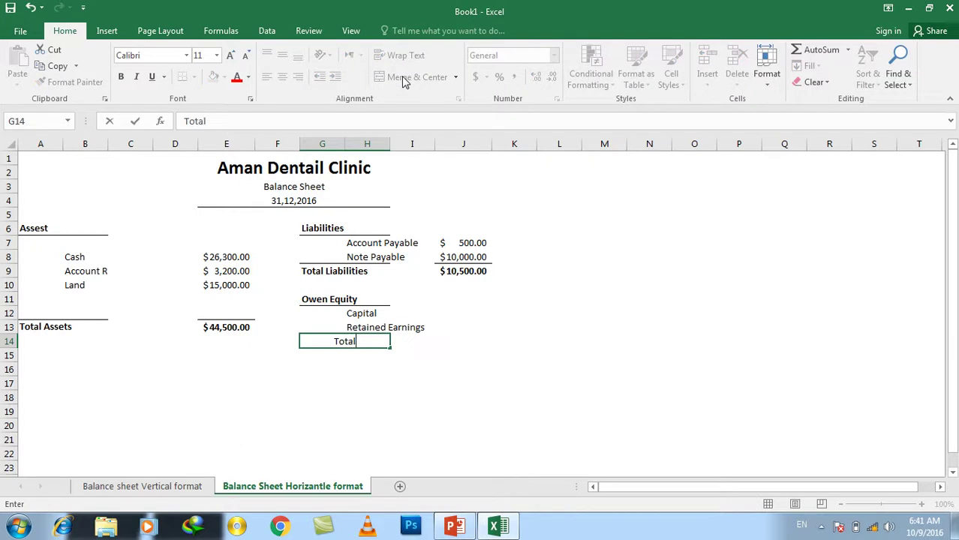
type("Owner Equity")
key("Return")
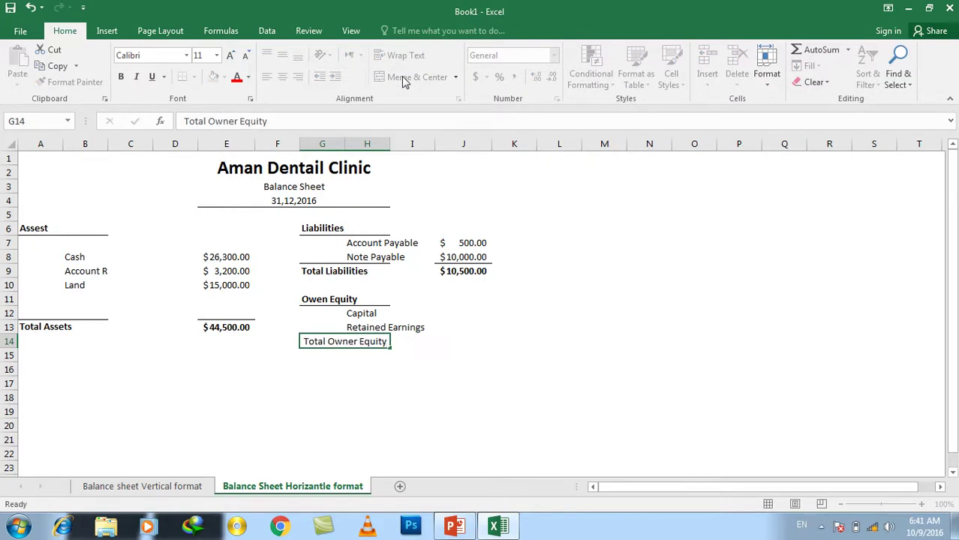
left_click_drag(381, 313, 406, 330)
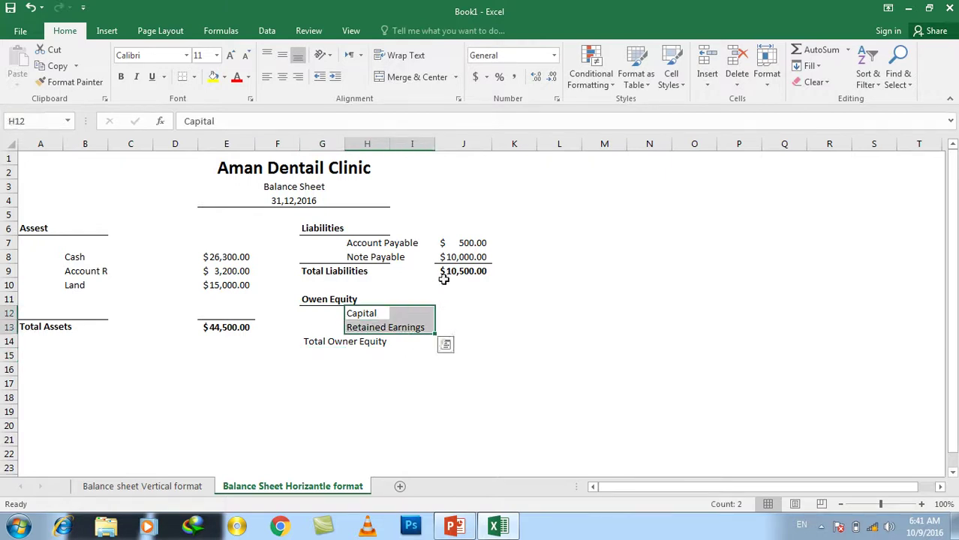
left_click(73, 326)
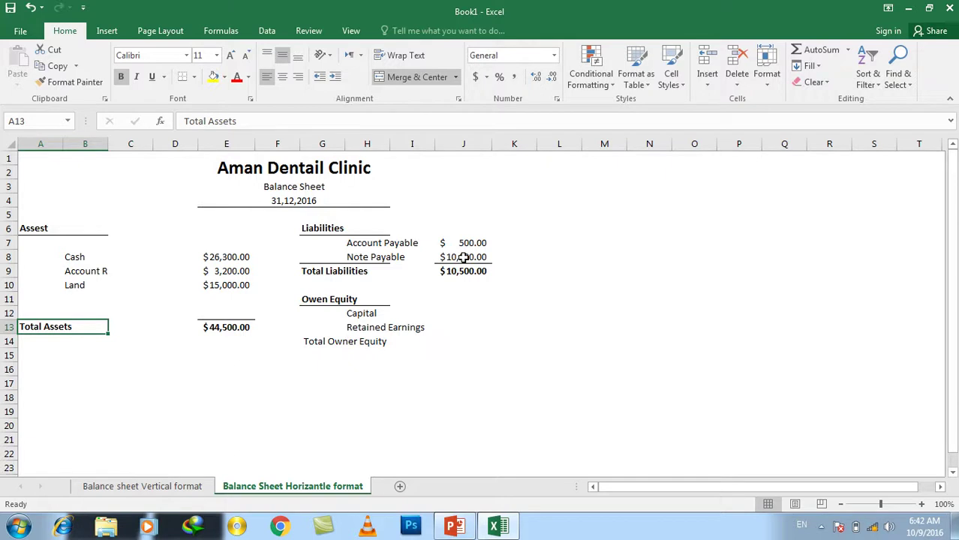
Make the Total Owner Equity label bold with a border line above it
left_click(337, 342)
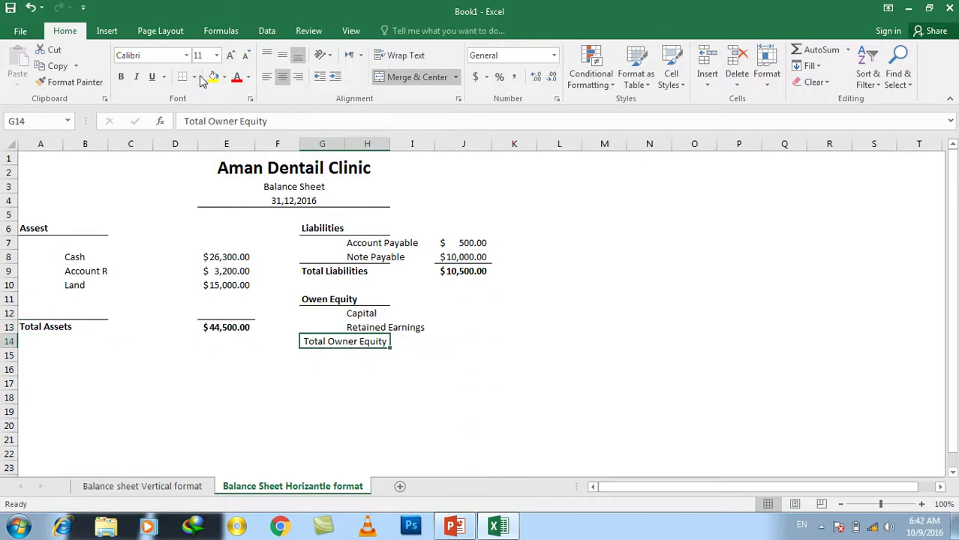
left_click(121, 76)
left_click(193, 78)
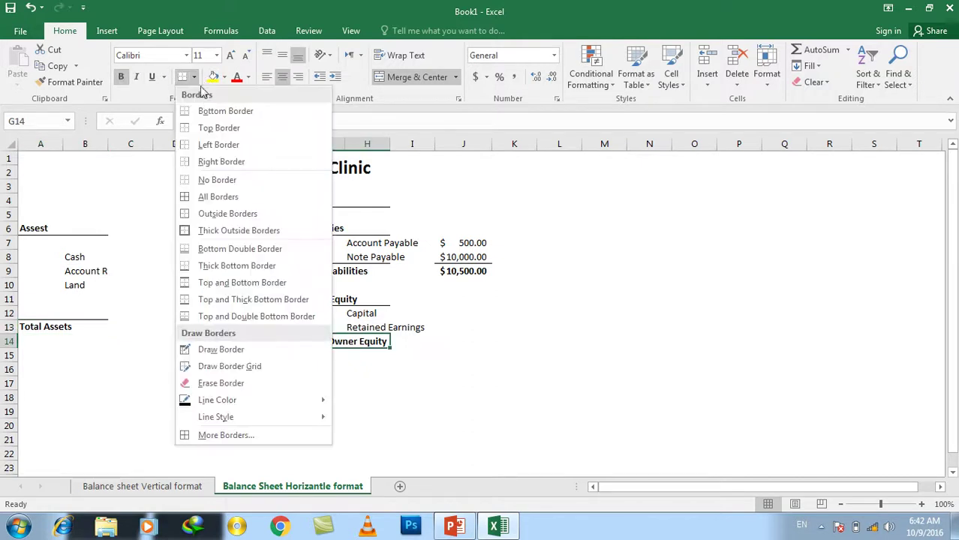
left_click(216, 129)
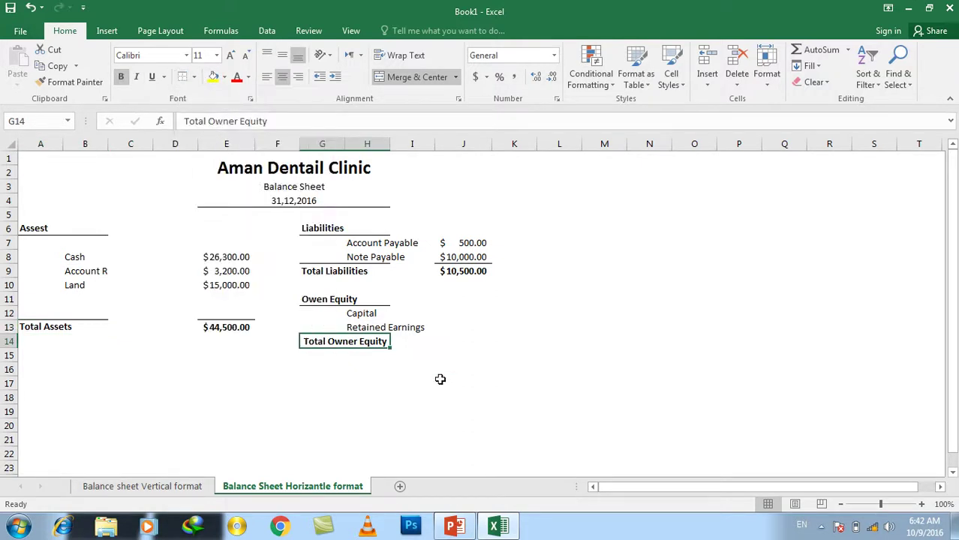
left_click_drag(216, 246, 226, 328)
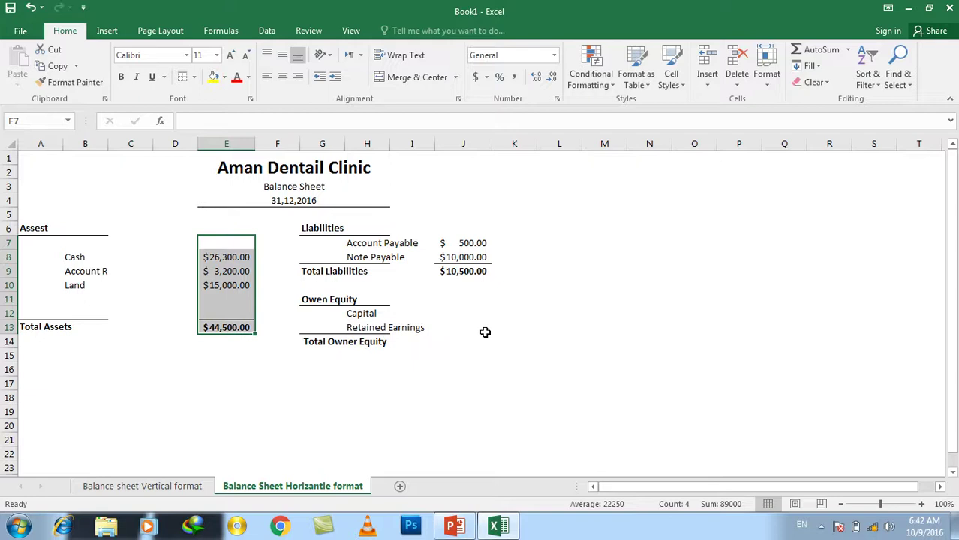
After checking the reference slide, enter 25000 for Capital and 9000 for Retained Earnings
left_click(459, 313)
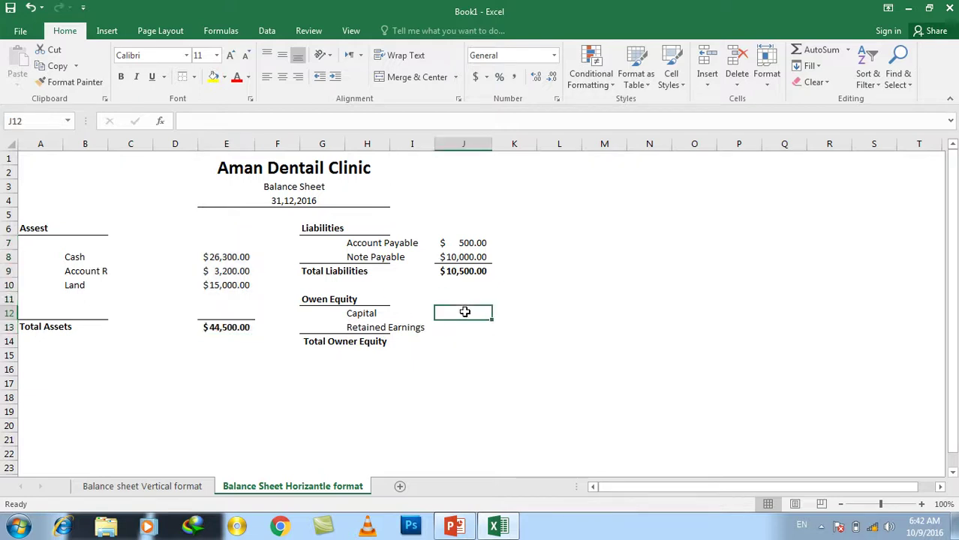
left_click(456, 527)
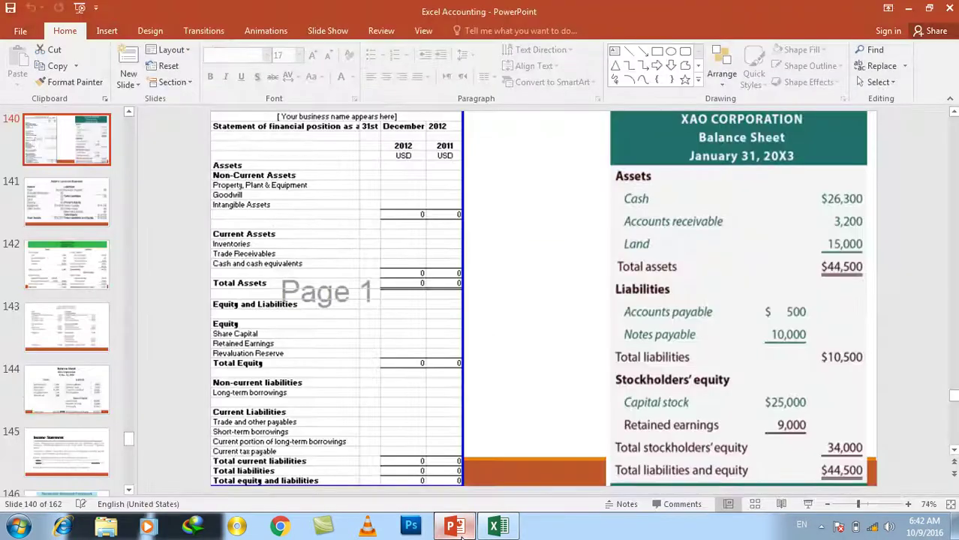
left_click(456, 527)
type("25000")
key("Return")
type("9000")
key("Return")
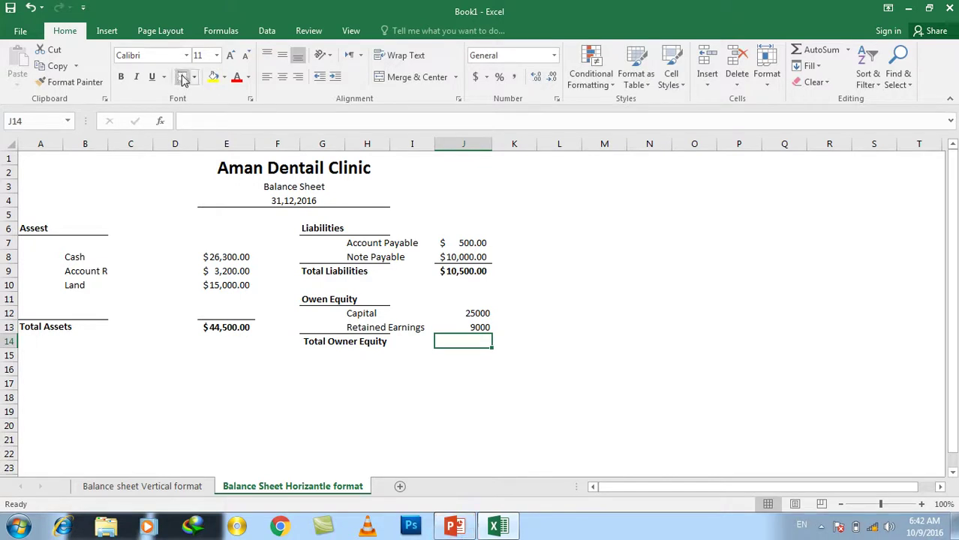
Bold the Total Owner Equity cell and AutoSum Capital plus Retained Earnings into it
left_click(121, 77)
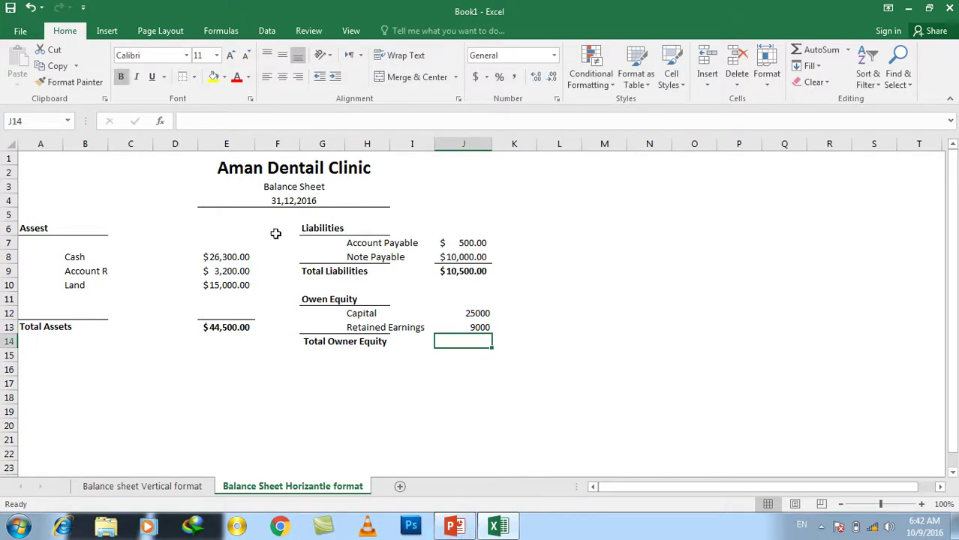
key("alt+equal")
key("Return")
Apply Accounting format to the equity figures: $25,000.00, $9,000.00 and $34,000.00
left_click(479, 315)
left_click_drag(479, 327, 481, 340)
left_click(476, 76)
left_click(551, 295)
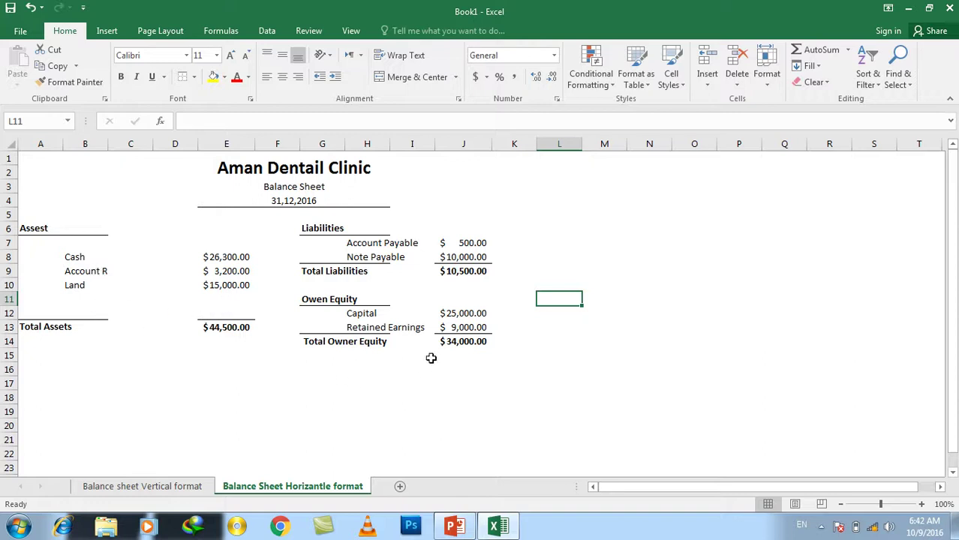
left_click(329, 353)
Merge G15:H15, enter the Total Liab + Owner Equity label, and autofit column H
left_click_drag(328, 358, 368, 358)
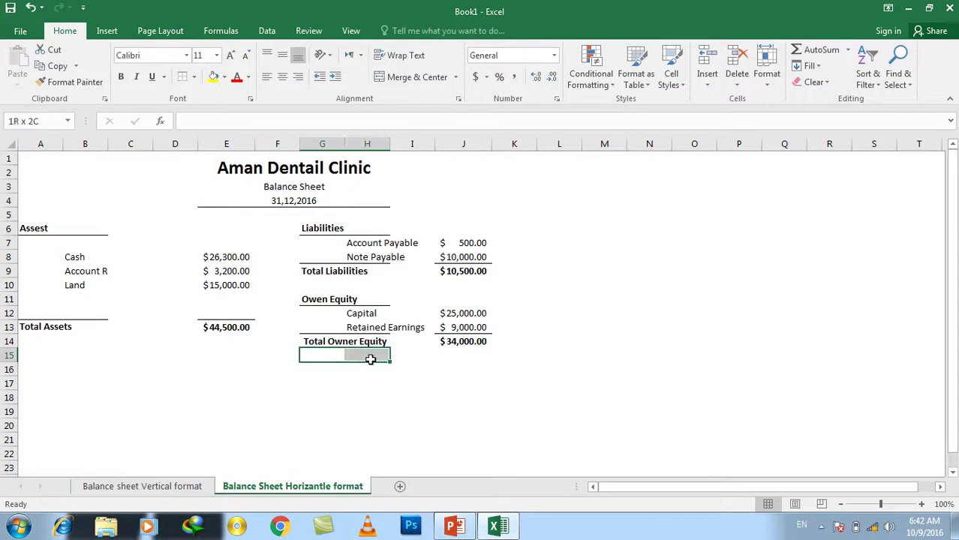
left_click(403, 82)
type("Tot")
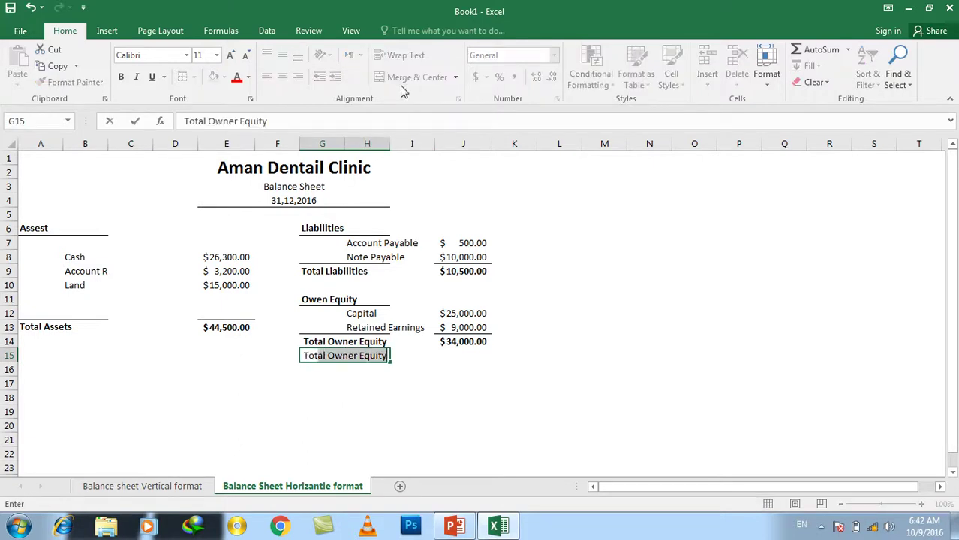
type("Li")
key("BackSpace")
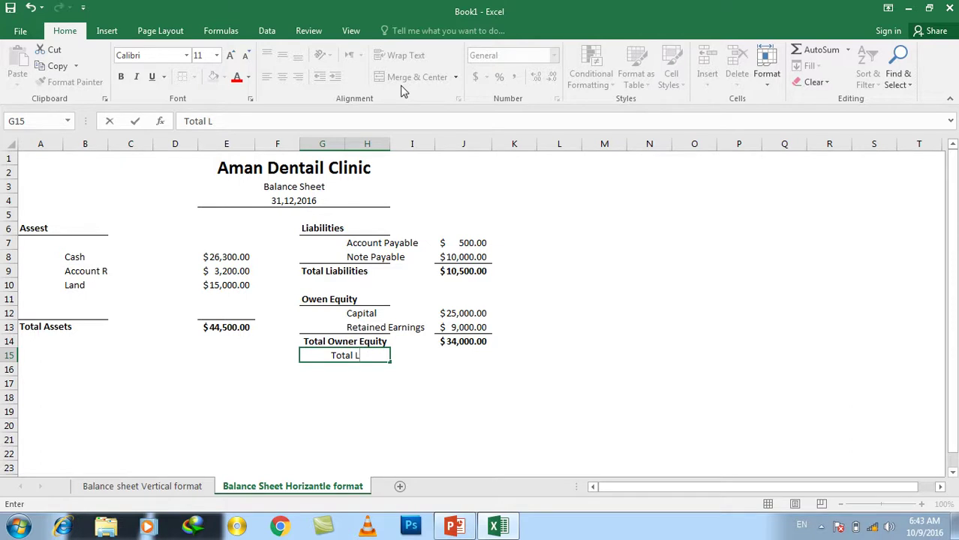
type("iab")
type("+")
type(" Owner Equity")
key("Return")
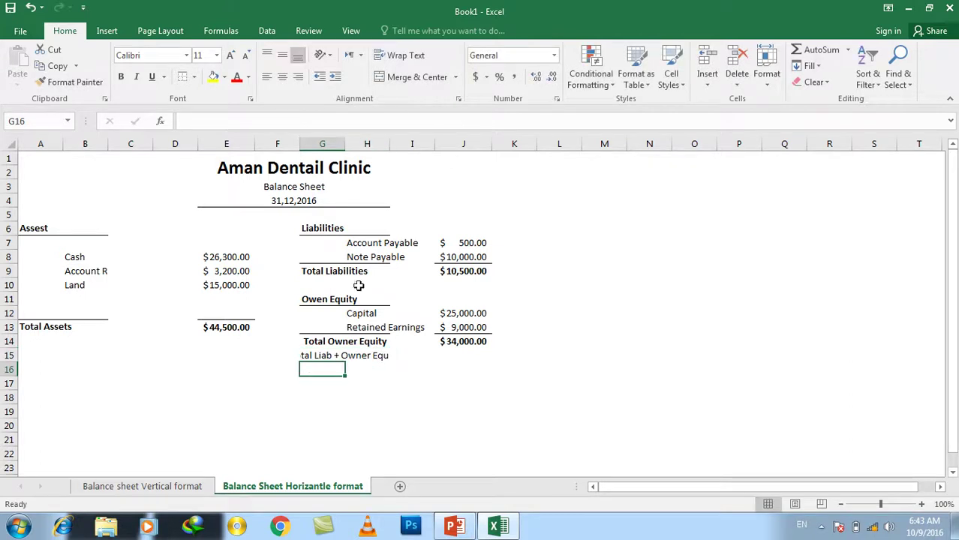
double_click(389, 143)
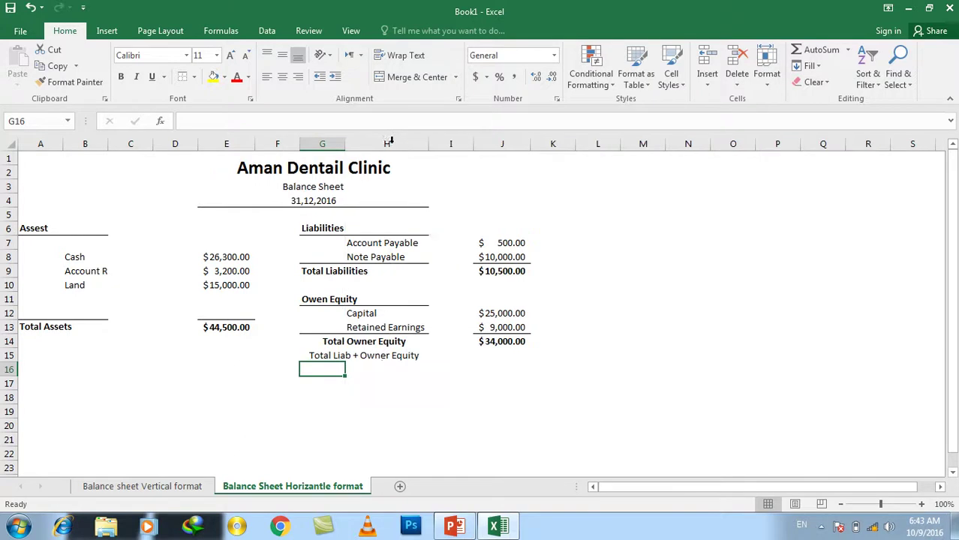
Make the Total Owner Equity and Total Liab + Owner Equity labels bold and left-aligned
left_click(367, 356)
left_click(365, 343)
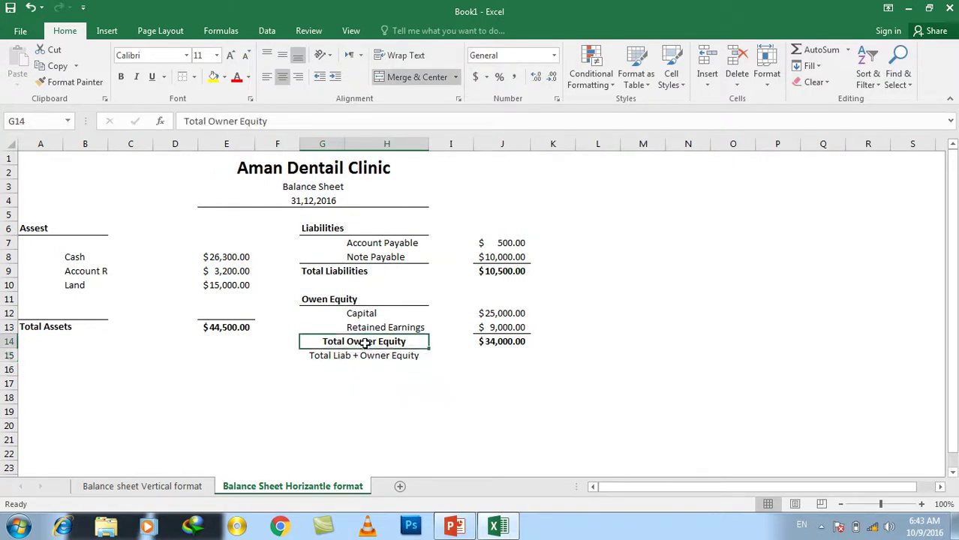
left_click_drag(366, 343, 364, 354)
left_click(120, 76)
left_click(120, 76)
left_click(267, 77)
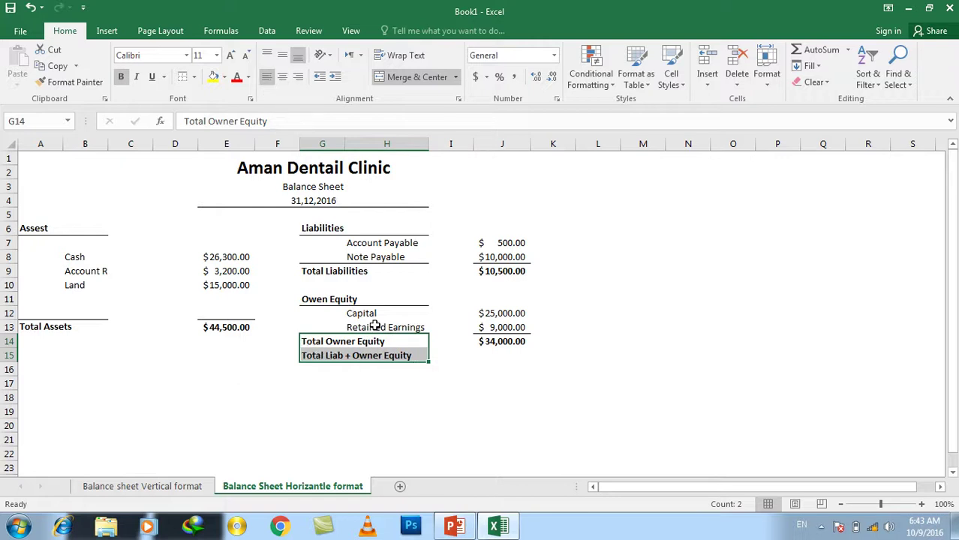
left_click(486, 359)
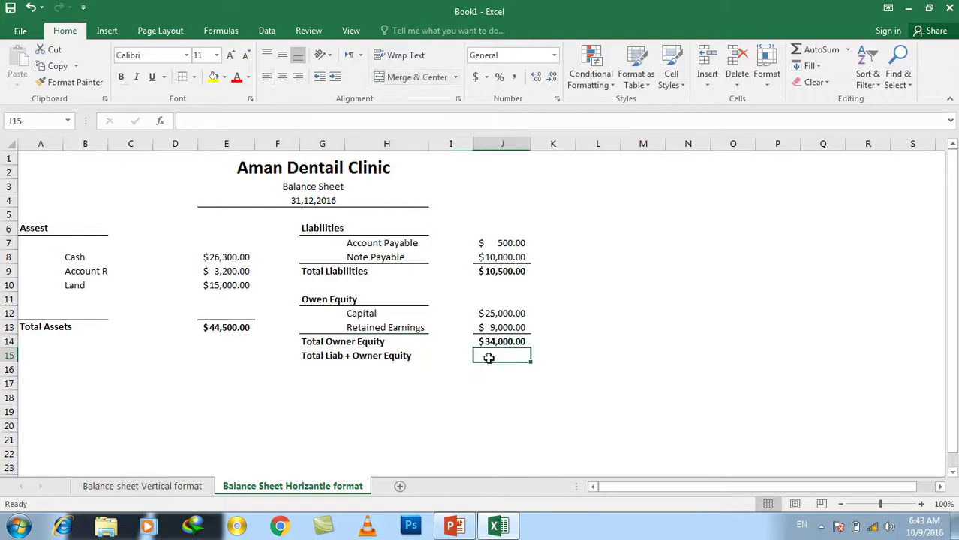
Enter =SUM(J9,J14) in J15 for Total Liab + Owner Equity and make it bold
type("=sum(")
left_click(489, 272)
type(",")
left_click(505, 344)
key("Return")
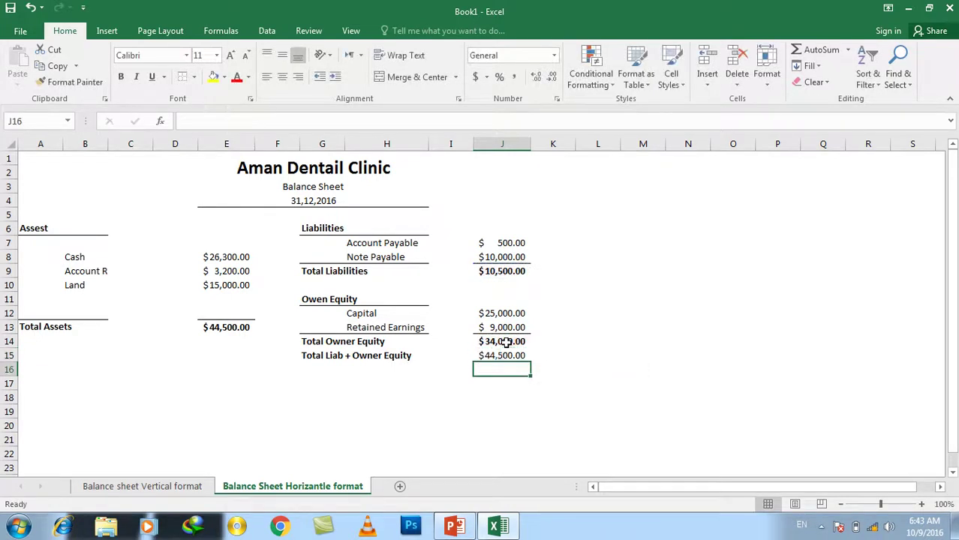
left_click(499, 355)
key("ctrl+b")
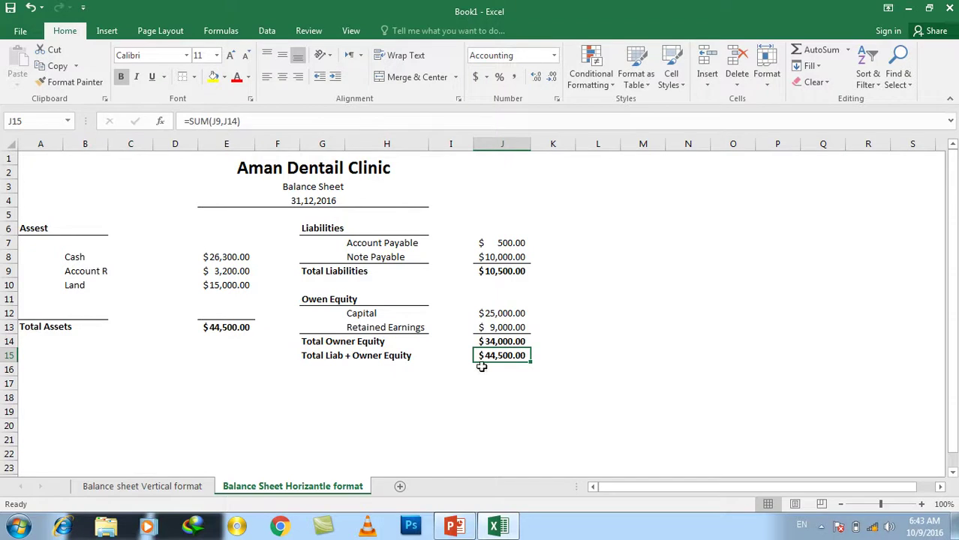
Check that the $44,500.00 total matches Total Assets, then move to the reference presentation
left_click(201, 328)
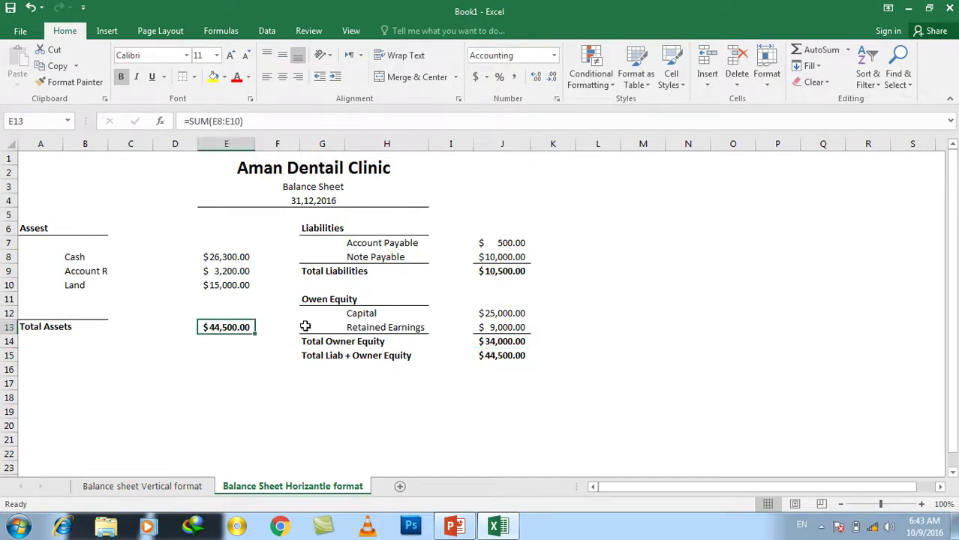
left_click(475, 354)
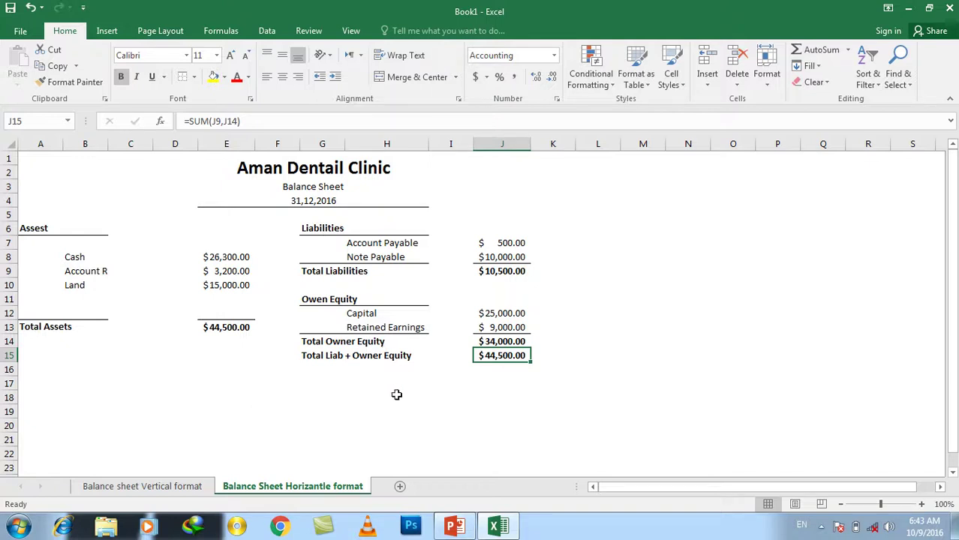
left_click(395, 396)
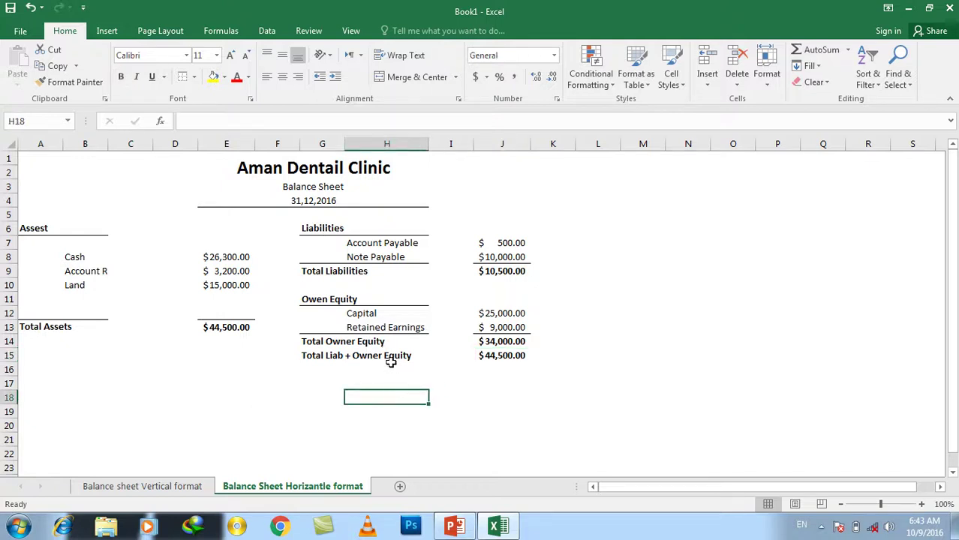
left_click(391, 366)
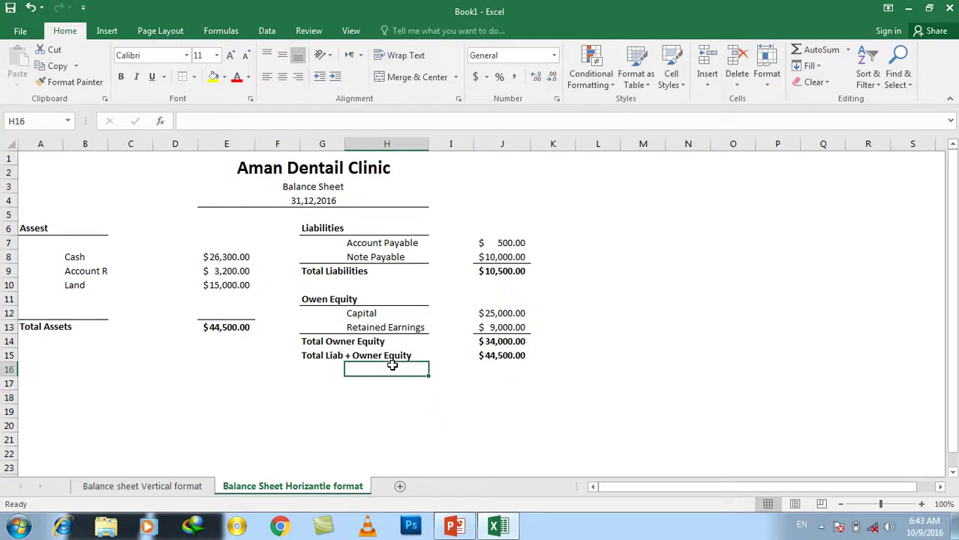
key("alt+Tab")
Review the Adam's Lawncare, Paul's Guitar Shop, Movie Moments and XXX Corporation slides, close PowerPoint, then save with Ctrl+S
left_click(72, 197)
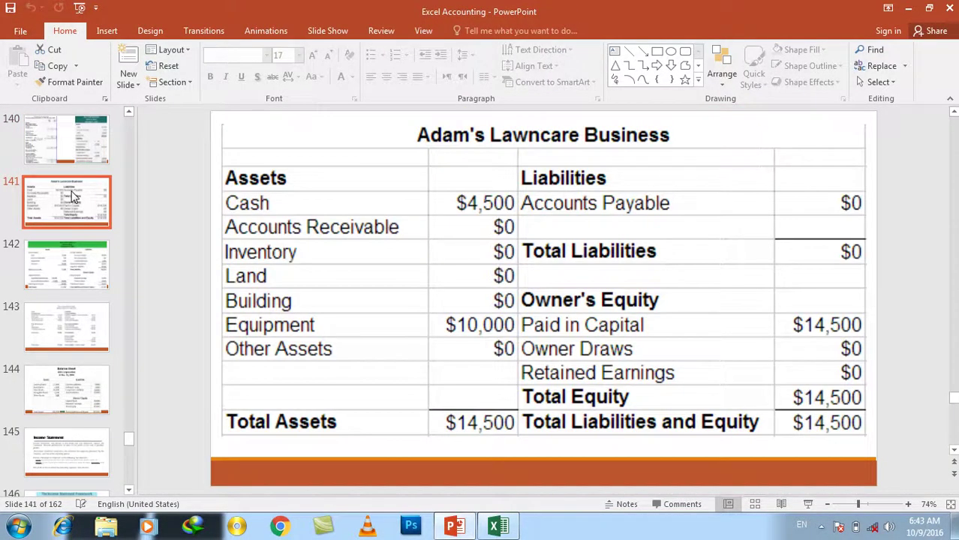
key("Up")
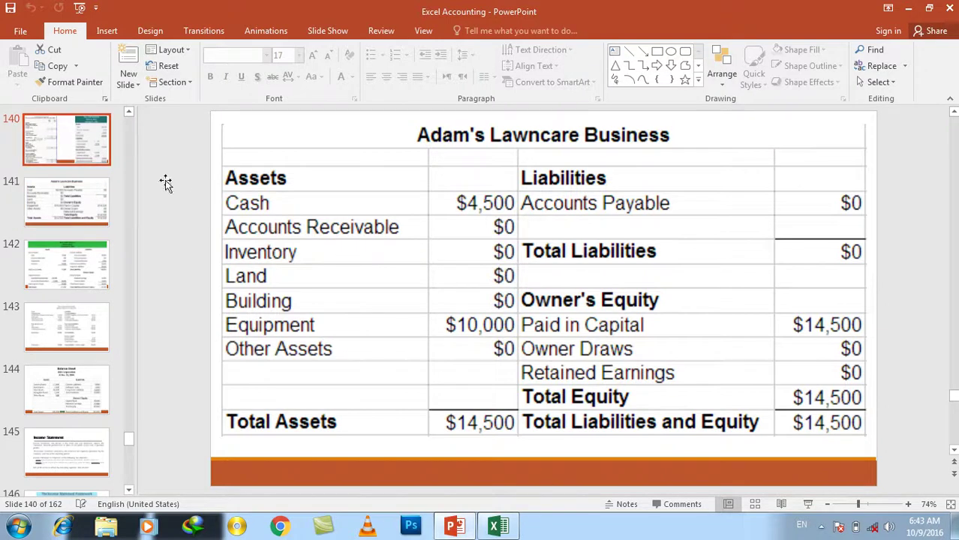
left_click(84, 149)
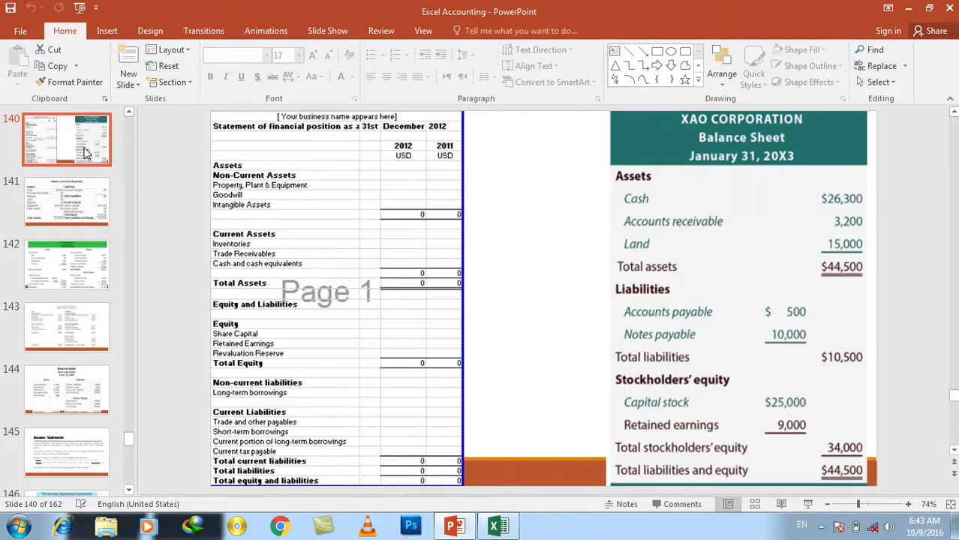
left_click(69, 181)
left_click(75, 257)
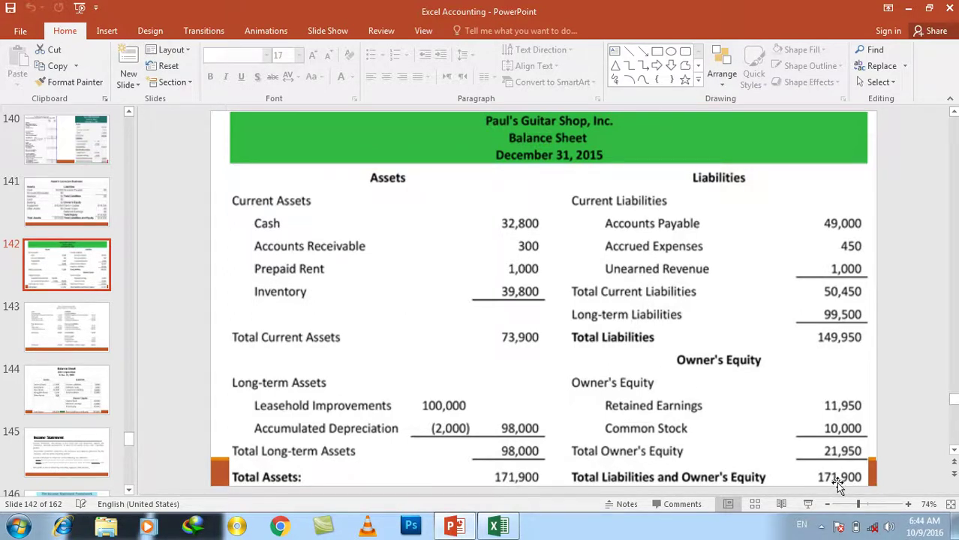
left_click(96, 330)
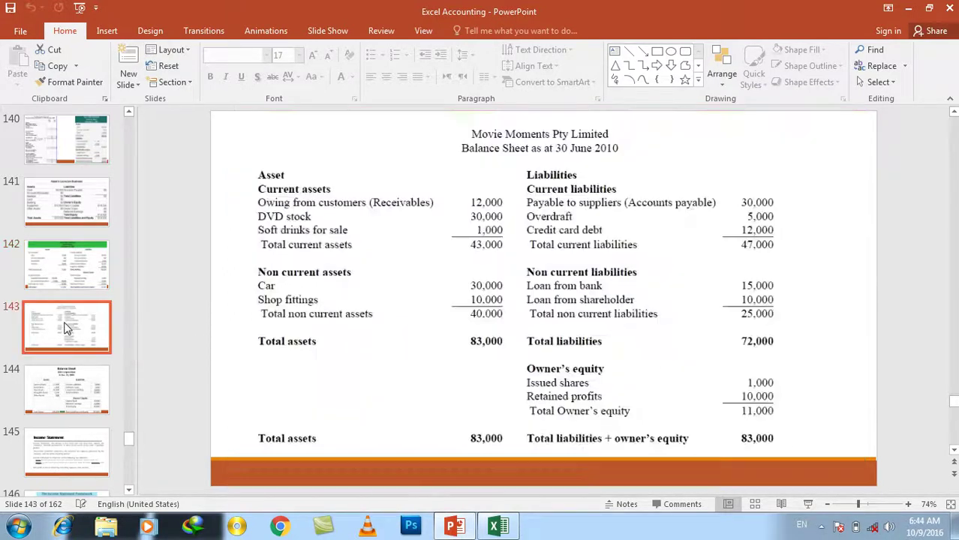
left_click(53, 409)
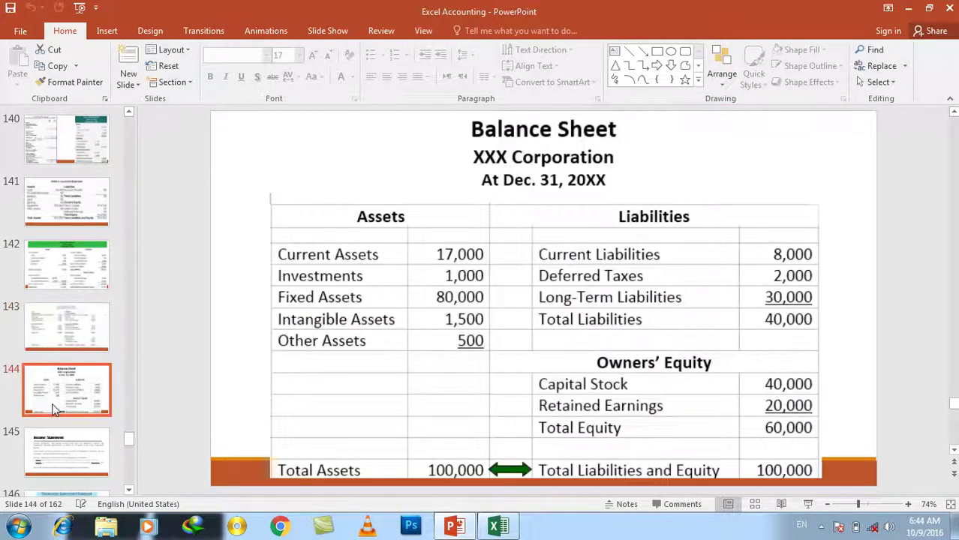
left_click(68, 457)
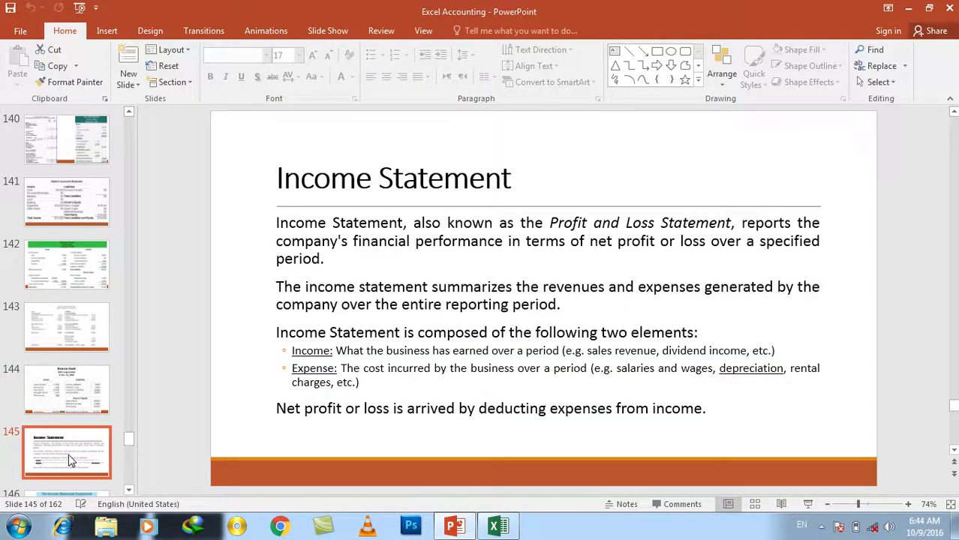
left_click(949, 7)
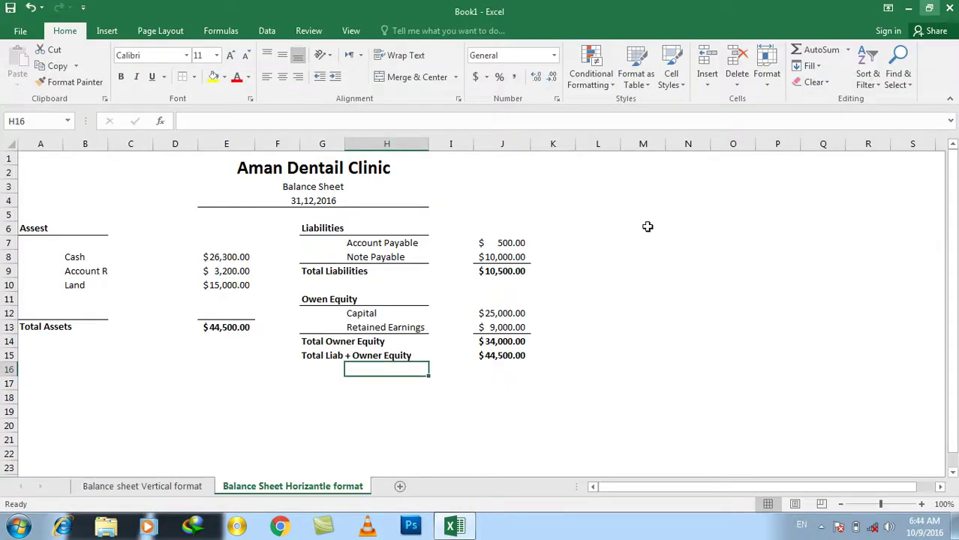
key("ctrl+s")
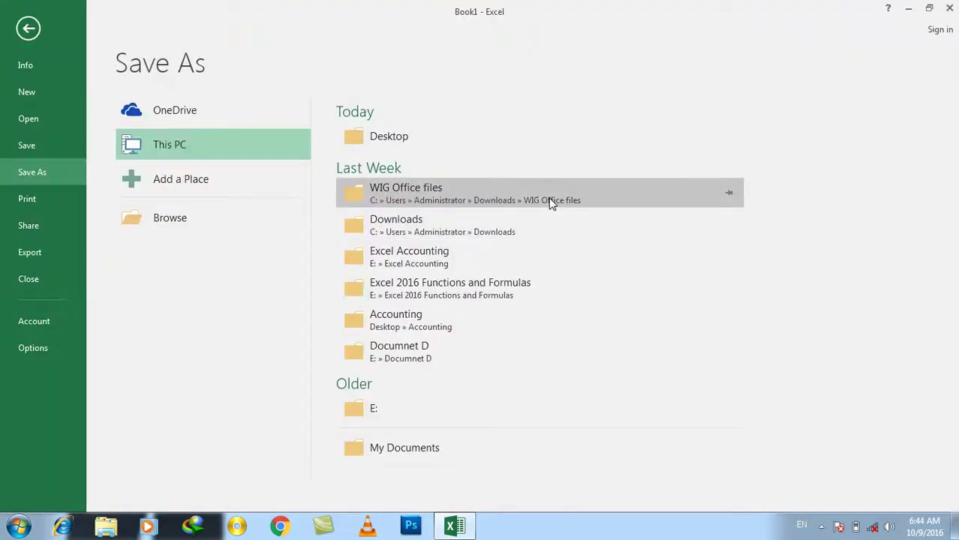